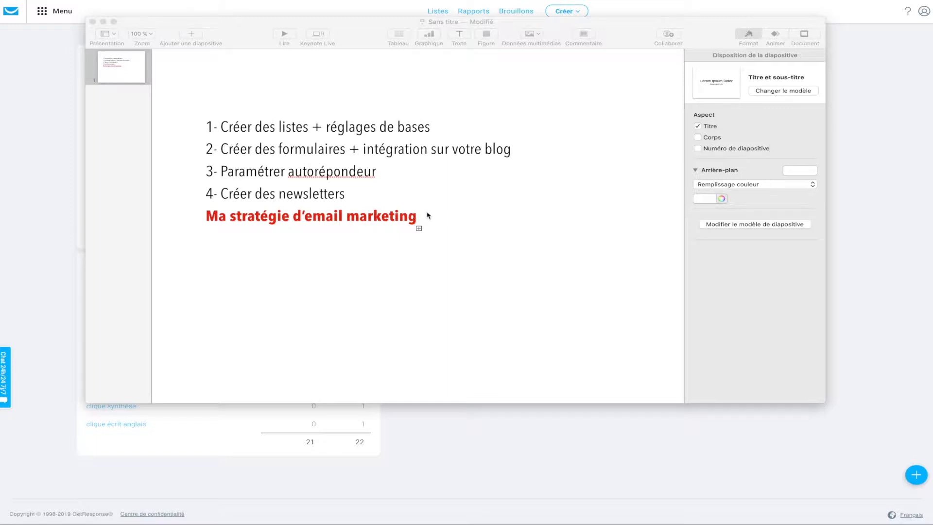
Step: Switch from the Keynote outline to the GetResponse dashboard and open the contact lists
scroll(430, 217, "right", 1)
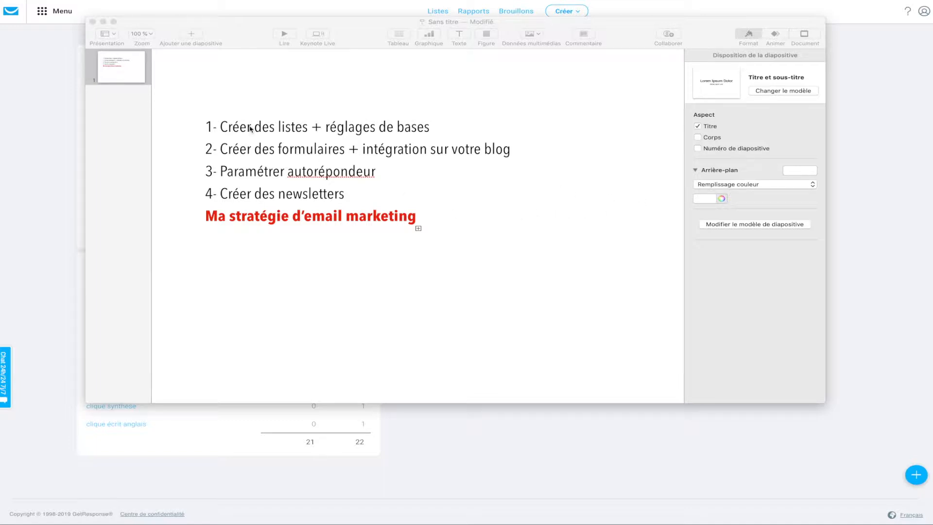
left_click(855, 150)
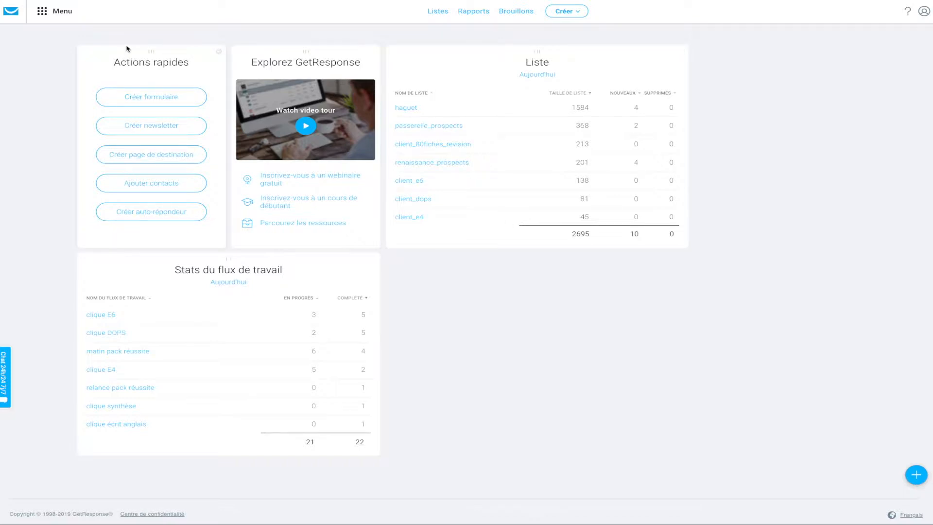
left_click(435, 12)
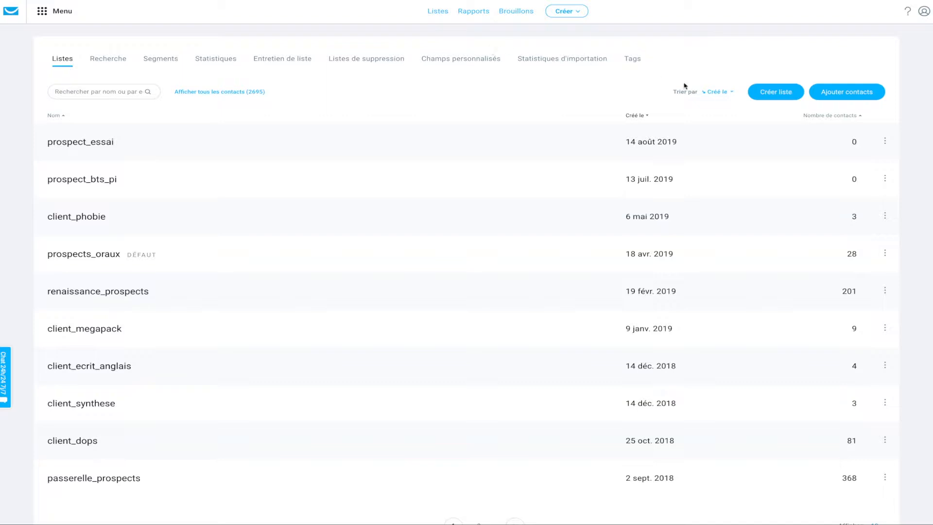
Step: Browse to the second page of the contact lists and examine the number of contacts in the largest lists
scroll(610, 104, "down", 1)
scroll(610, 105, "down", 2)
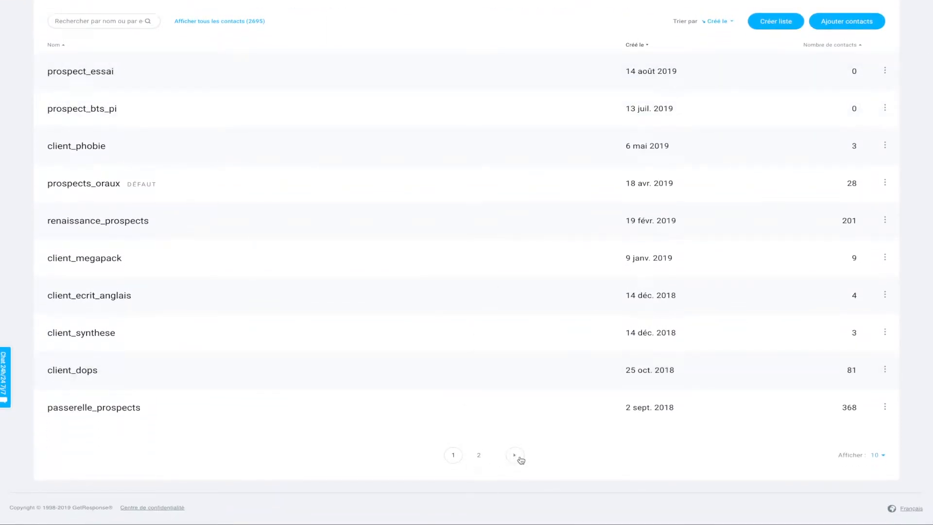
left_click(516, 457)
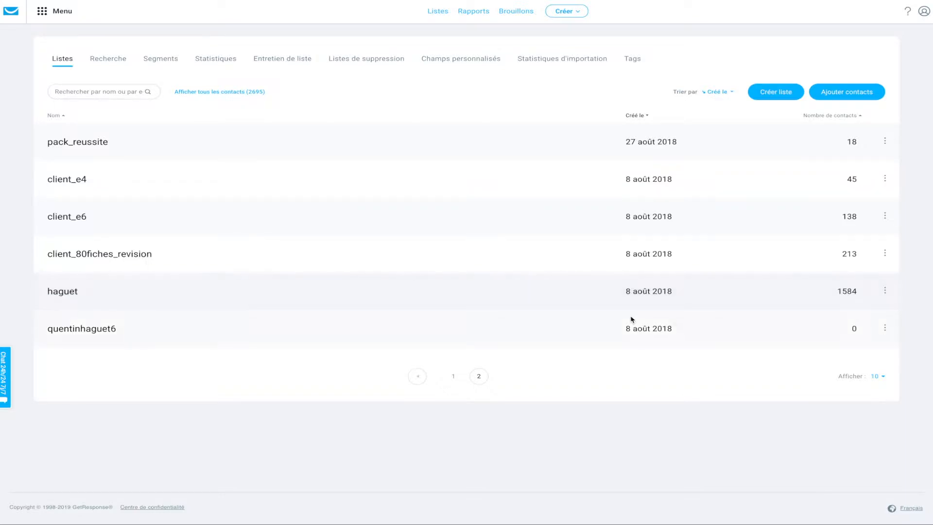
left_click_drag(837, 292, 858, 291)
left_click(865, 296)
left_click(98, 295)
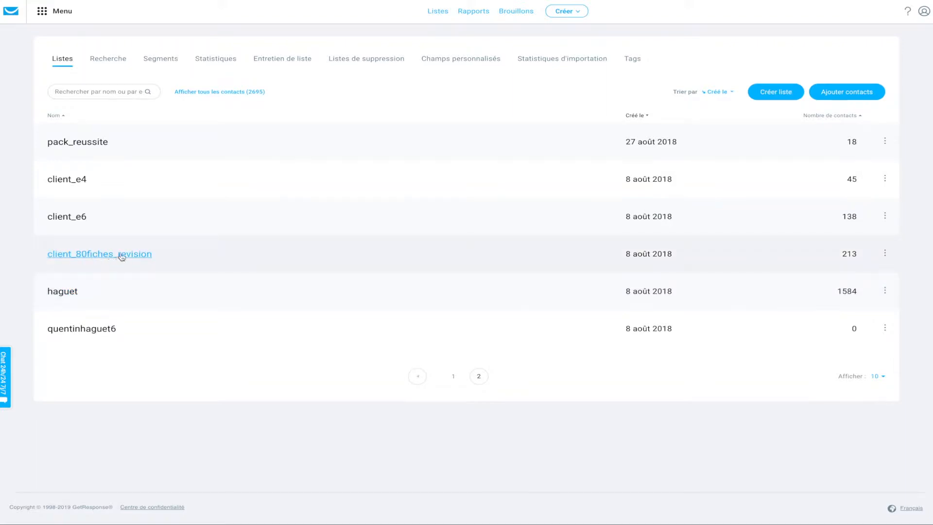
left_click_drag(843, 253, 862, 256)
left_click(812, 258)
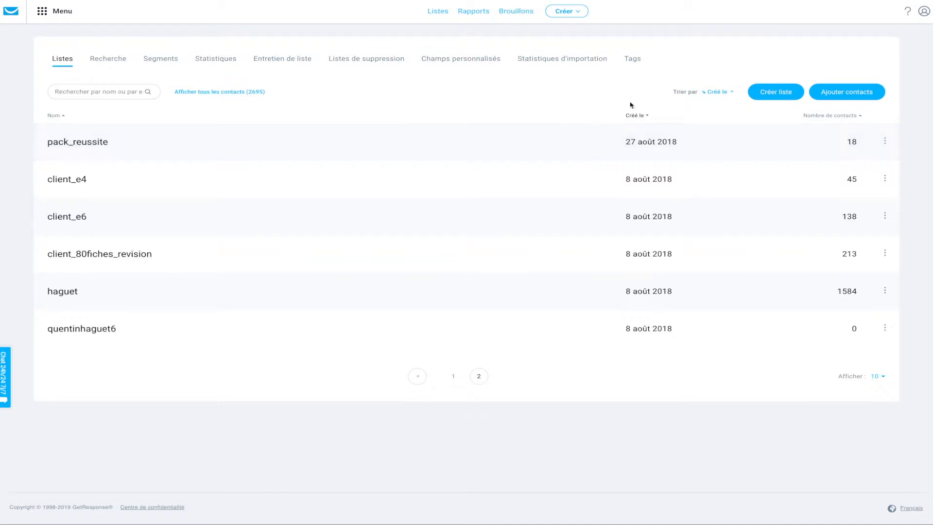
Step: Try to create a contact list named prospect_z, and retry with the name prospect_a
left_click(762, 94)
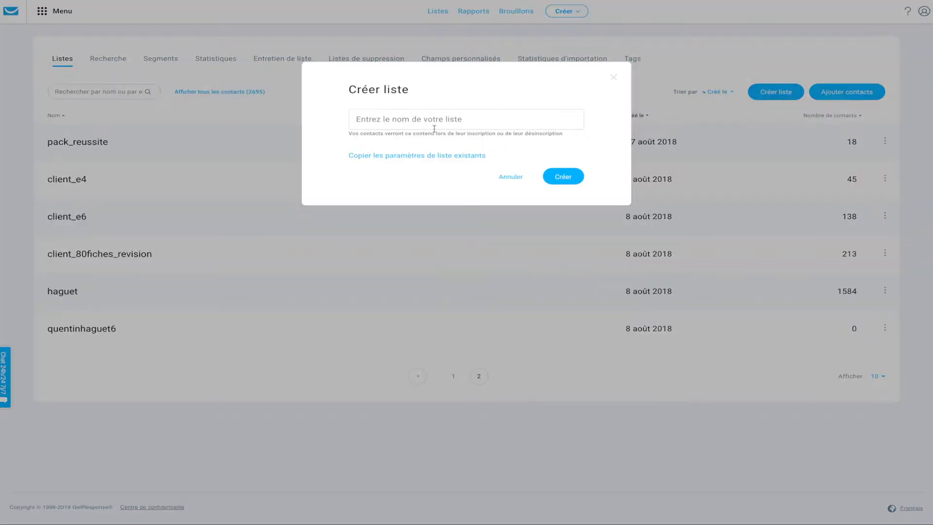
left_click(390, 126)
type("p")
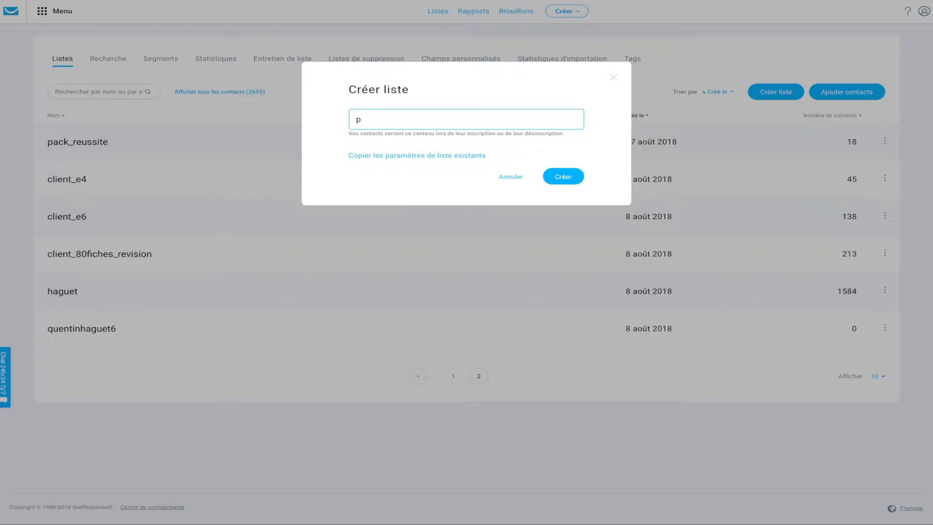
type("rospect_z")
left_click(565, 178)
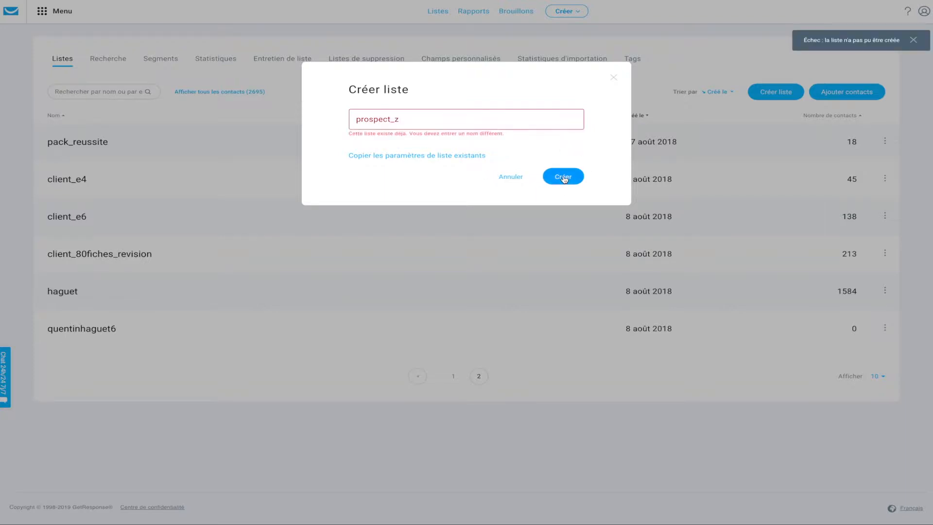
key("BackSpace")
type("a")
left_click(563, 177)
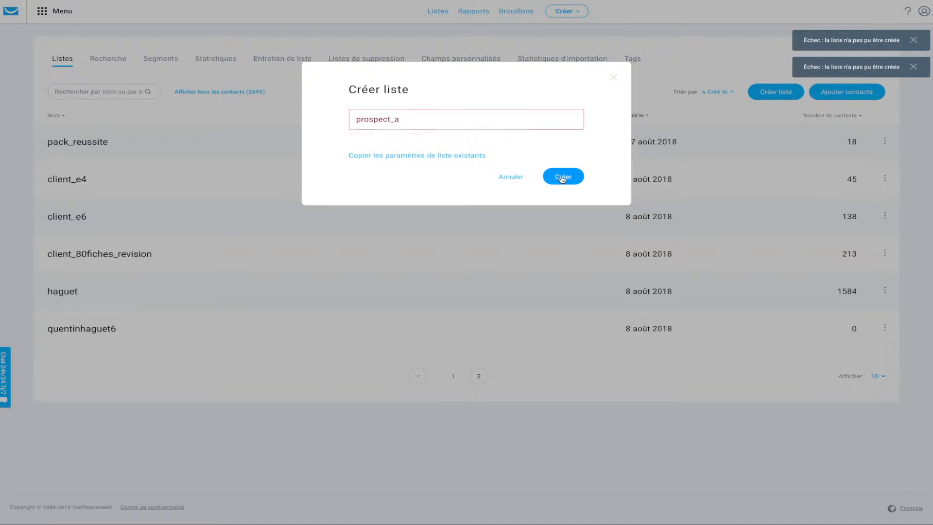
Step: Replace the proposed list name with essai_test_a and create the list
left_click(420, 120)
key("BackSpace")
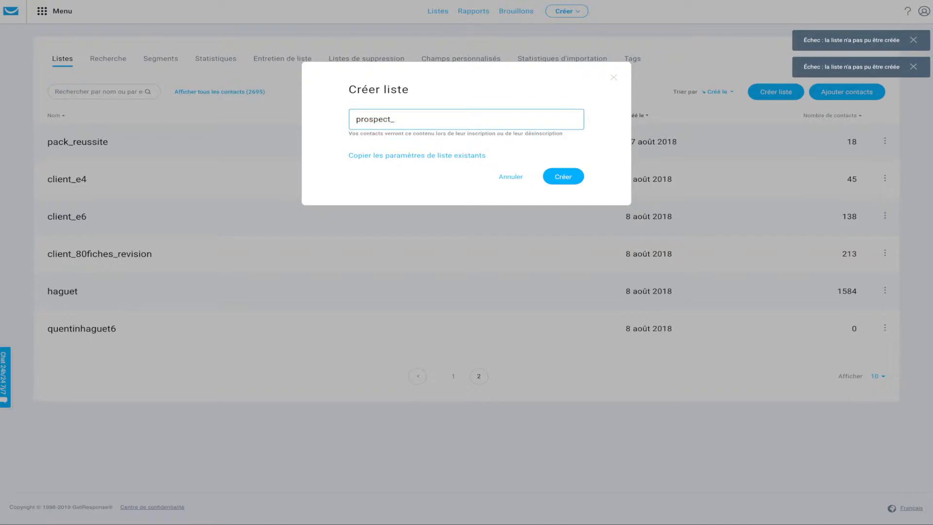
key("ctrl+a")
key("BackSpace")
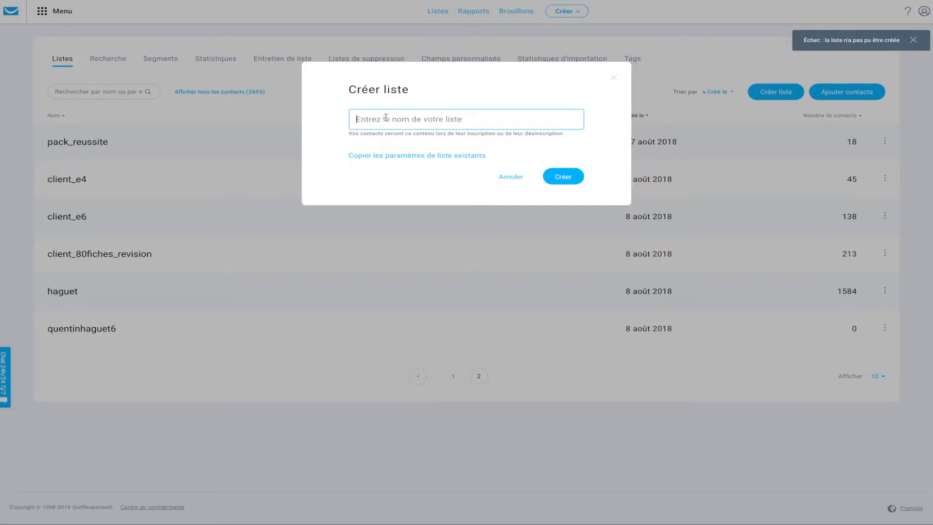
type("essa")
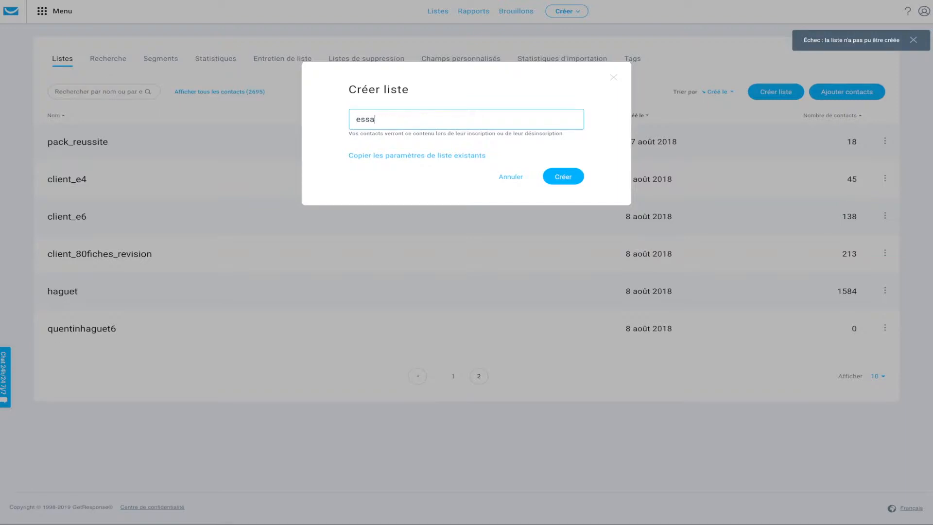
type("i_test_a")
left_click(560, 178)
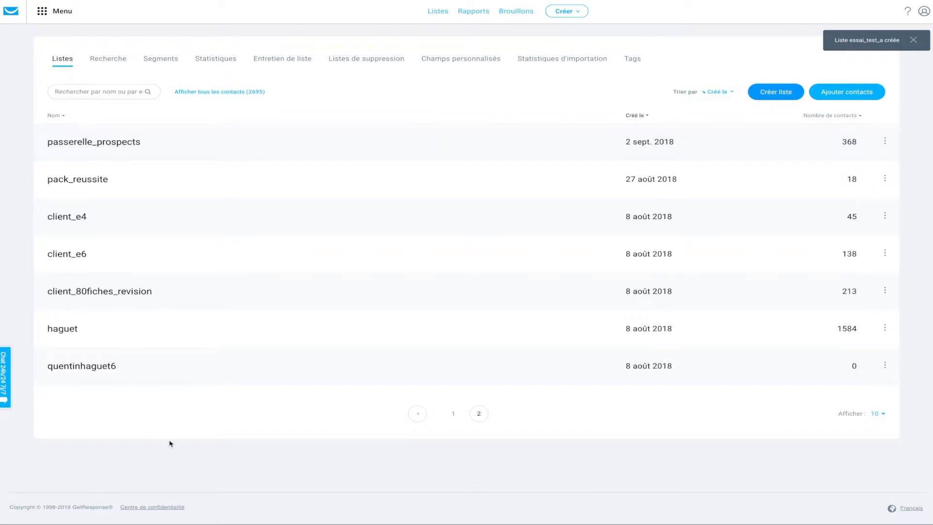
Step: Find the essai_test_a list on the first page of lists and open its settings
left_click(418, 414)
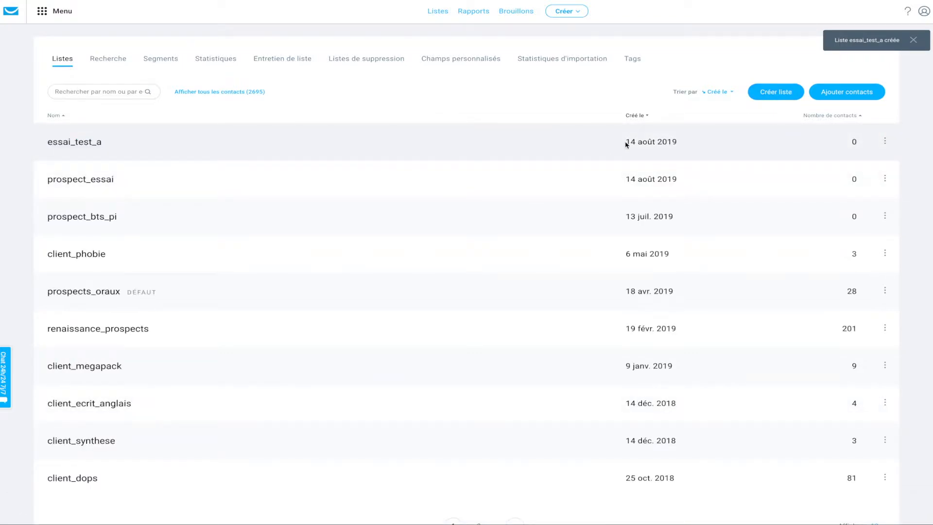
left_click(885, 141)
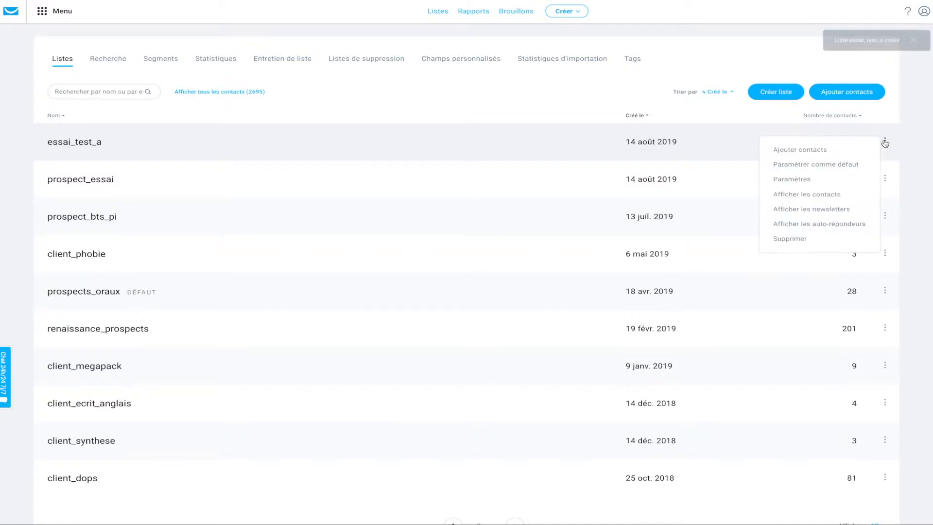
left_click(799, 180)
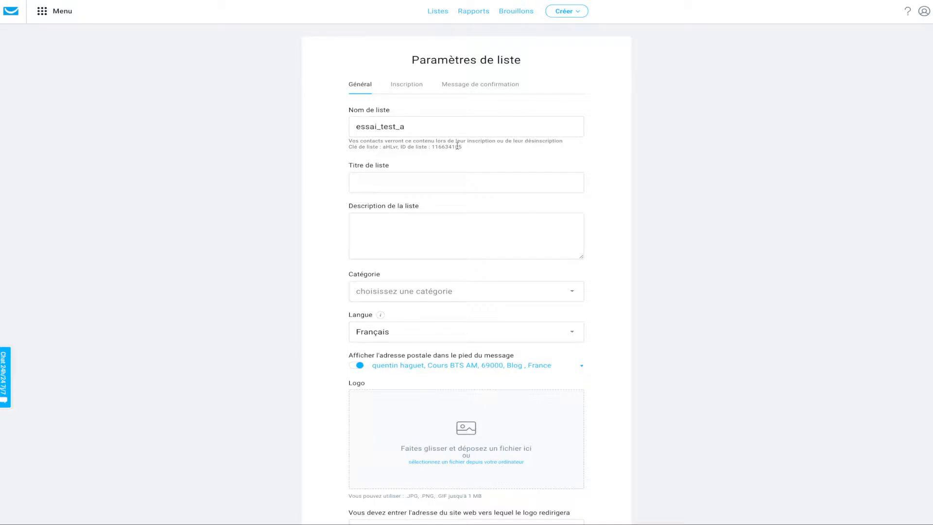
Step: Disable the postal address in the message footer for the essai_test_a list and save the general settings
scroll(454, 147, "down", 1)
scroll(395, 235, "down", 2)
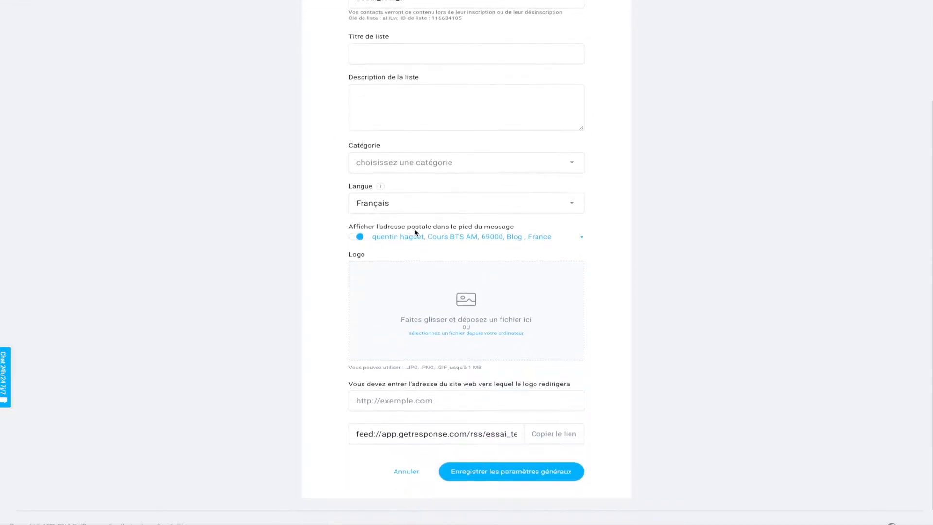
scroll(415, 233, "down", 1)
scroll(440, 189, "down", 1)
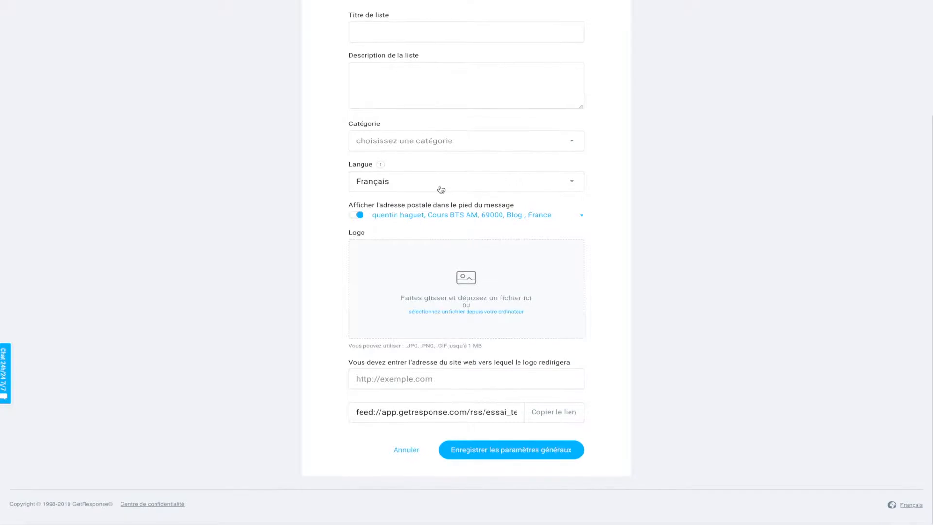
left_click(356, 219)
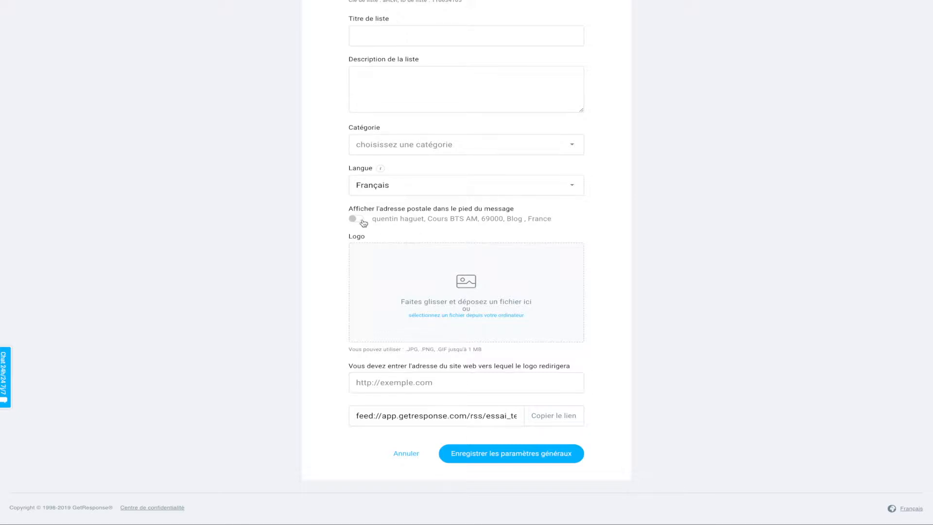
scroll(440, 238, "up", 1)
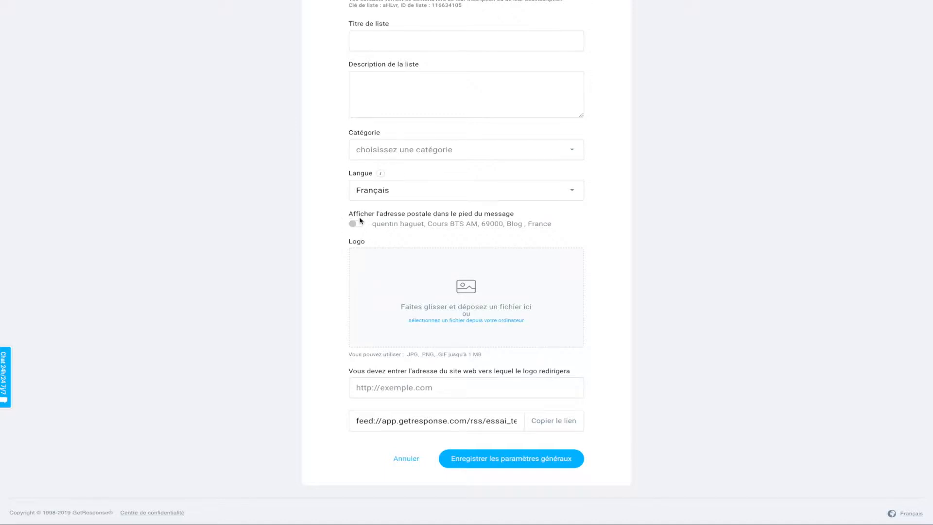
scroll(547, 310, "down", 1)
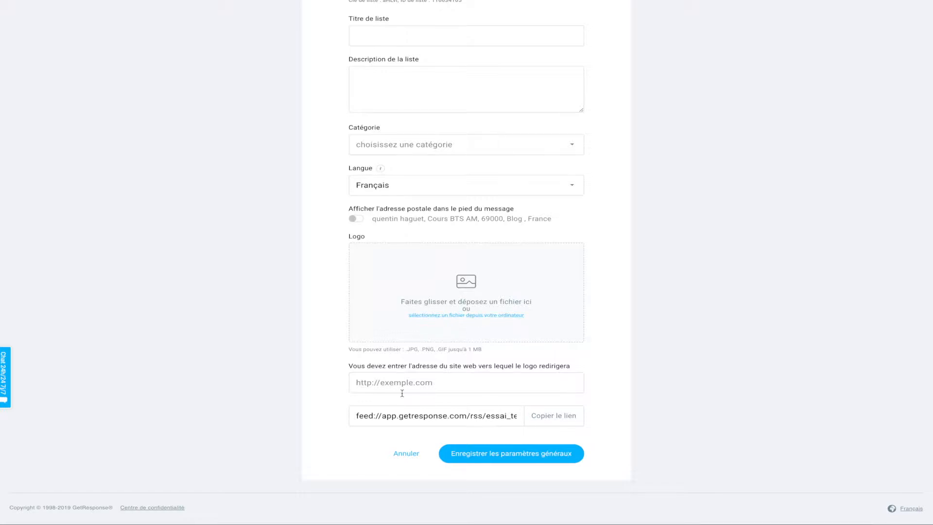
left_click(504, 453)
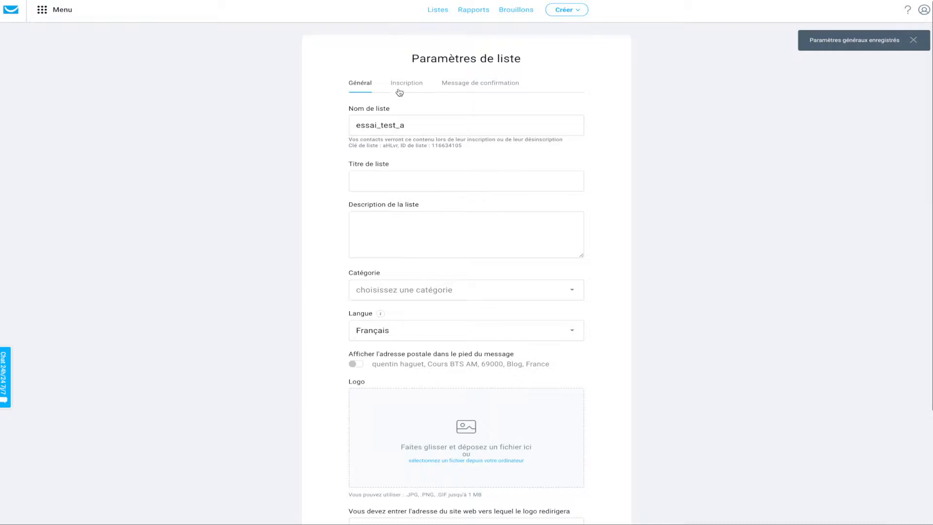
Step: Turn off sign-up notifications in the list's subscription settings
left_click(409, 85)
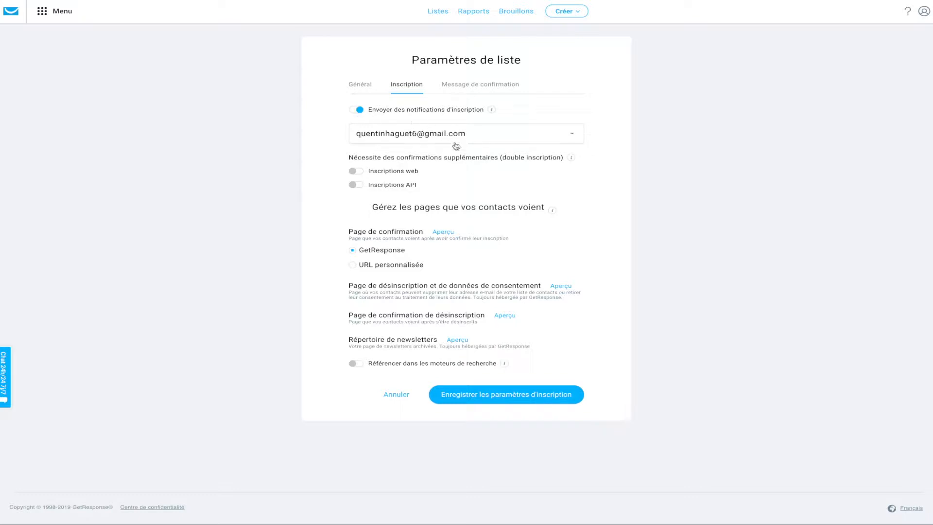
left_click(358, 111)
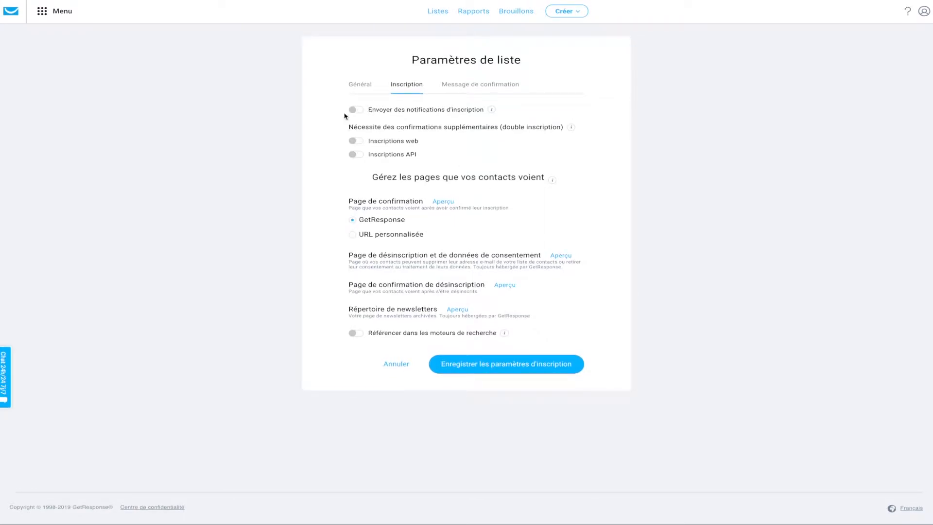
Step: Enable double opt-in for web and API subscriptions, and switch both back off
left_click(356, 141)
left_click(356, 156)
left_click(357, 141)
left_click(356, 155)
Step: Try the custom URL option for the confirmation page, and set it back to the GetResponse page
left_click(353, 235)
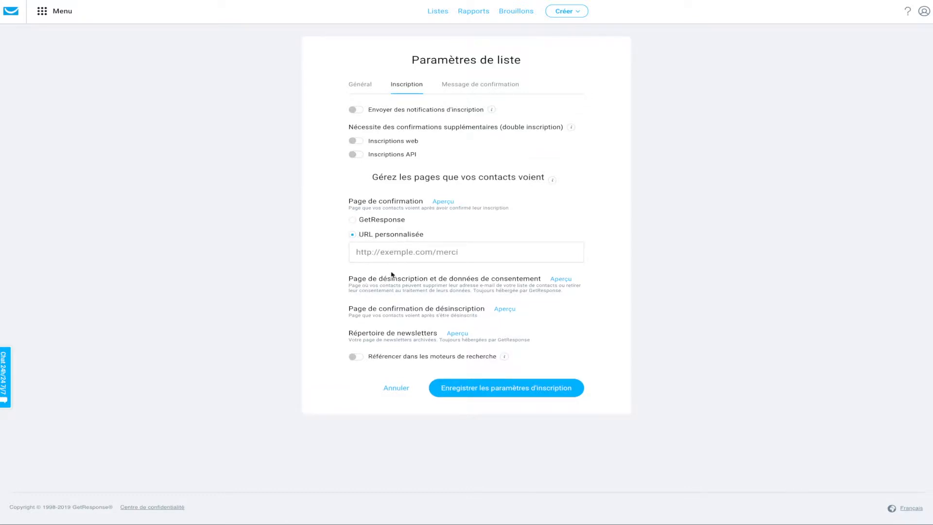
left_click(370, 251)
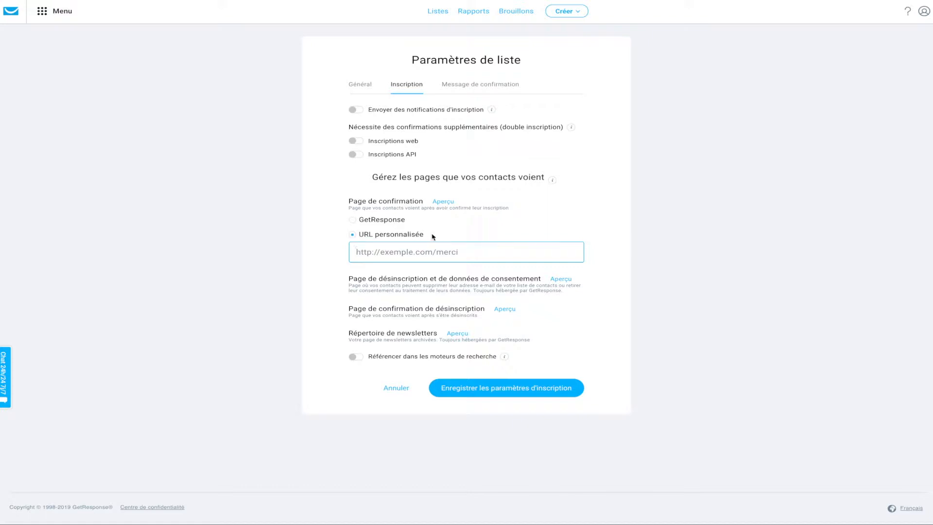
left_click(352, 220)
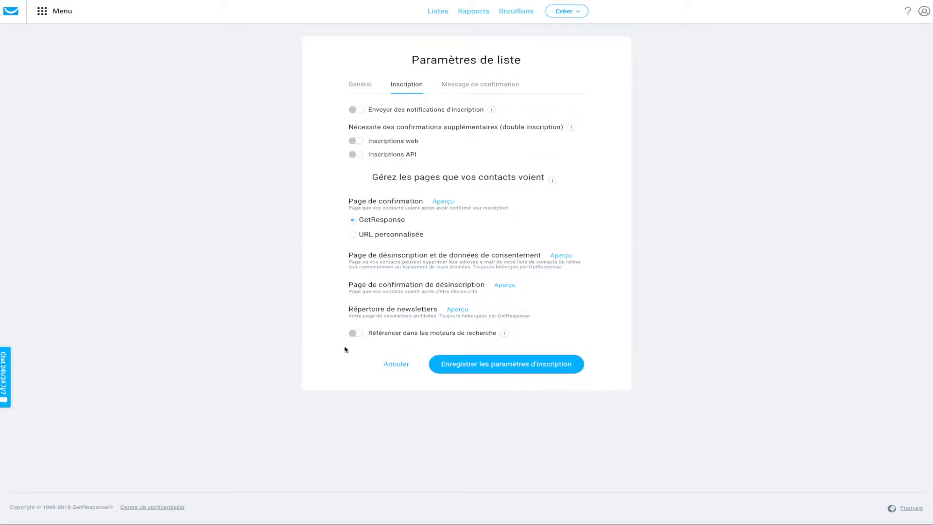
Step: Save the list's subscription settings and review the confirmation message settings, including the message format
left_click(500, 365)
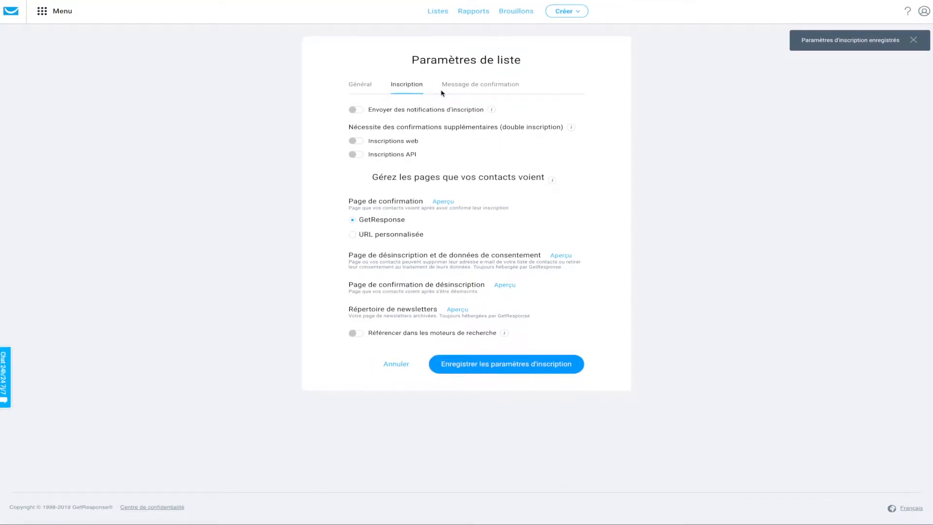
left_click(476, 86)
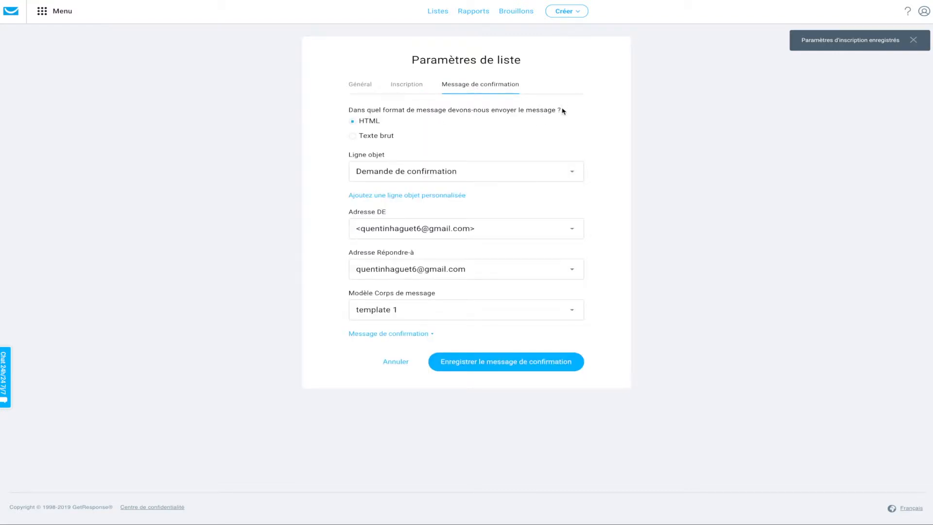
left_click_drag(560, 108, 362, 110)
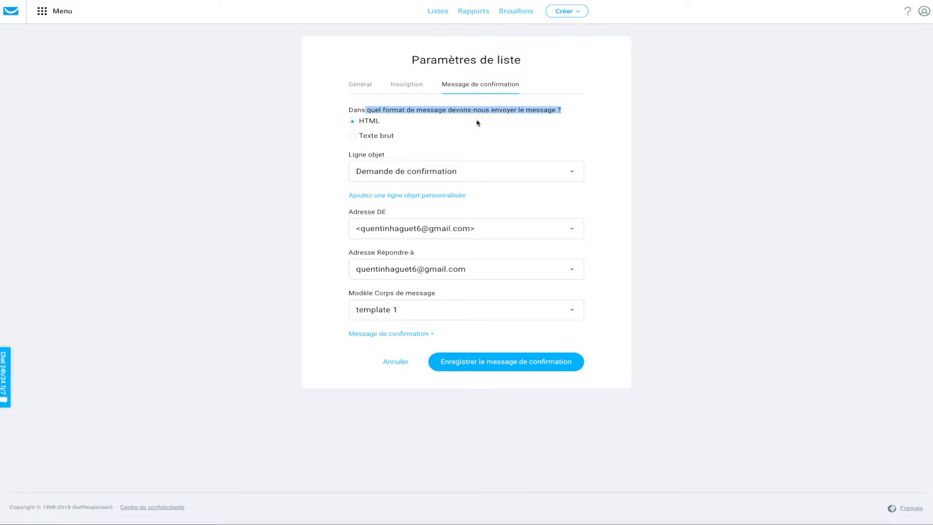
left_click(451, 125)
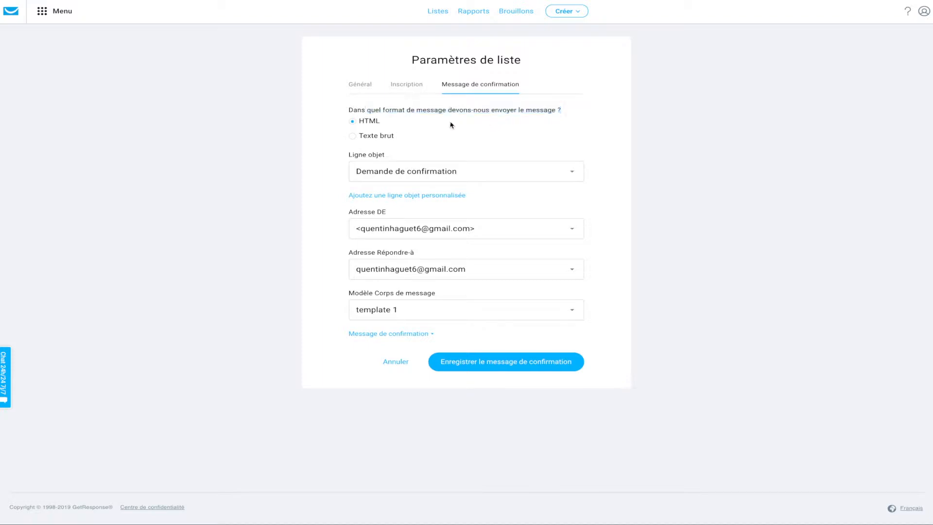
Step: Return to the list's subscription settings and save them again
left_click(408, 89)
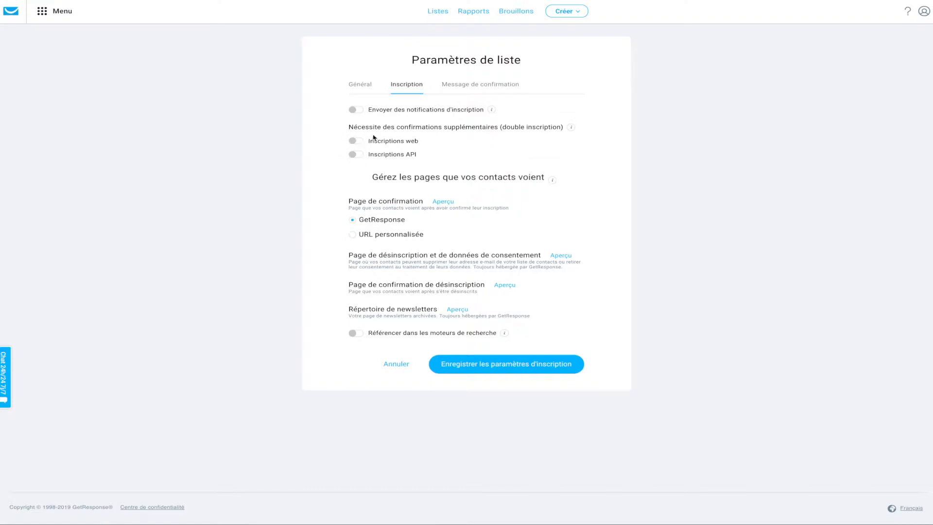
left_click(471, 367)
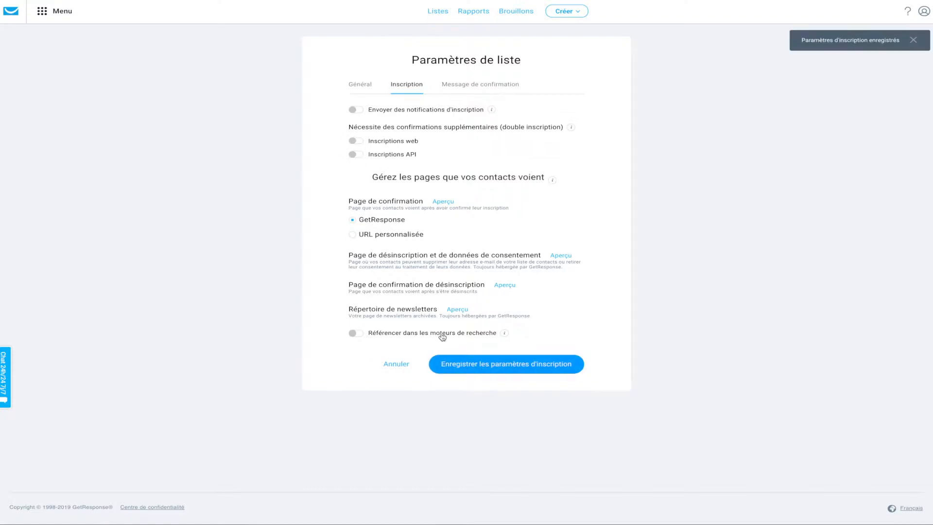
Step: Switch to the Keynote outline and make its line "1- Créer des listes + réglages de bases" bold
left_click(426, 524)
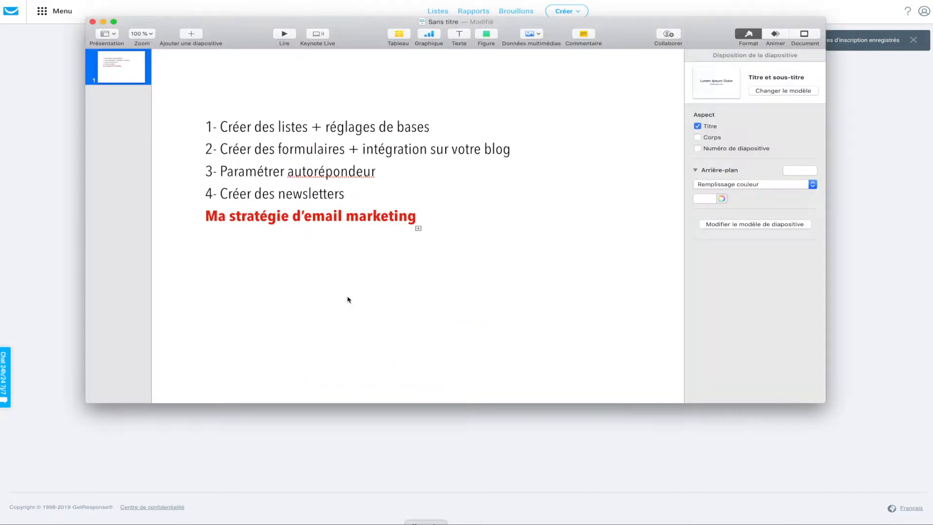
left_click(433, 129)
left_click(433, 130)
left_click_drag(431, 128, 205, 128)
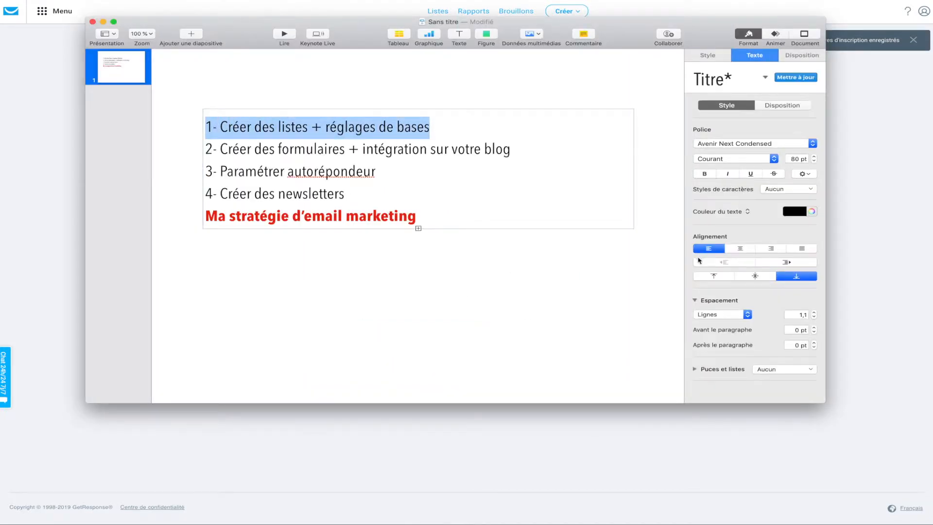
left_click(704, 174)
left_click(467, 127)
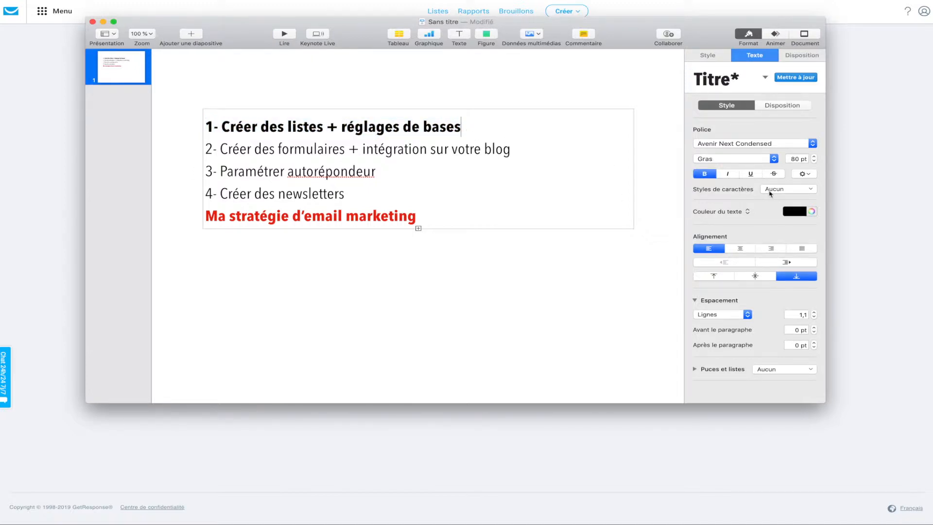
Step: Return to GetResponse, open the forms and surveys page, and look through the existing forms
left_click(851, 196)
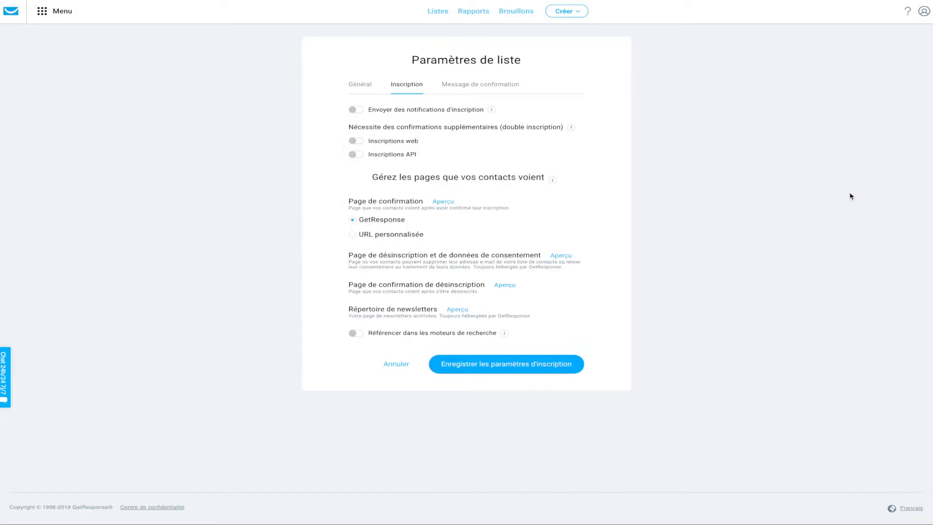
left_click(44, 14)
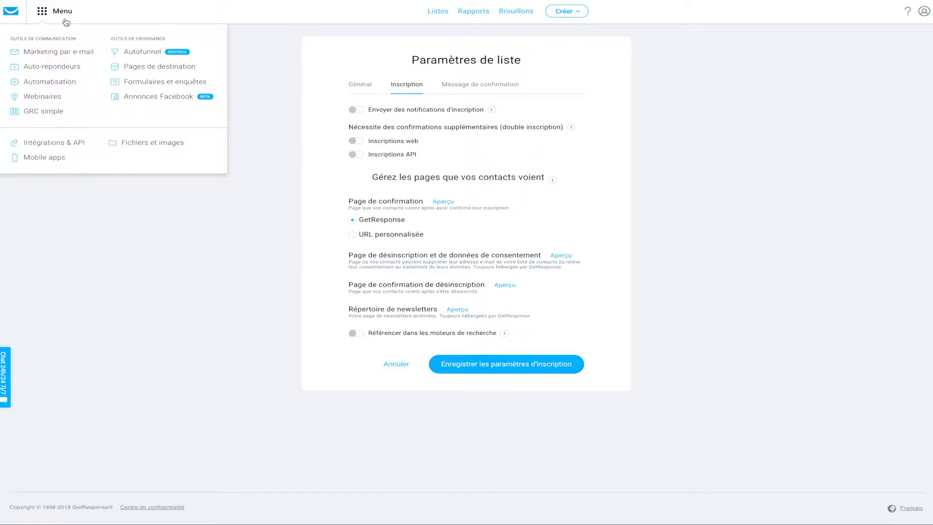
left_click(152, 82)
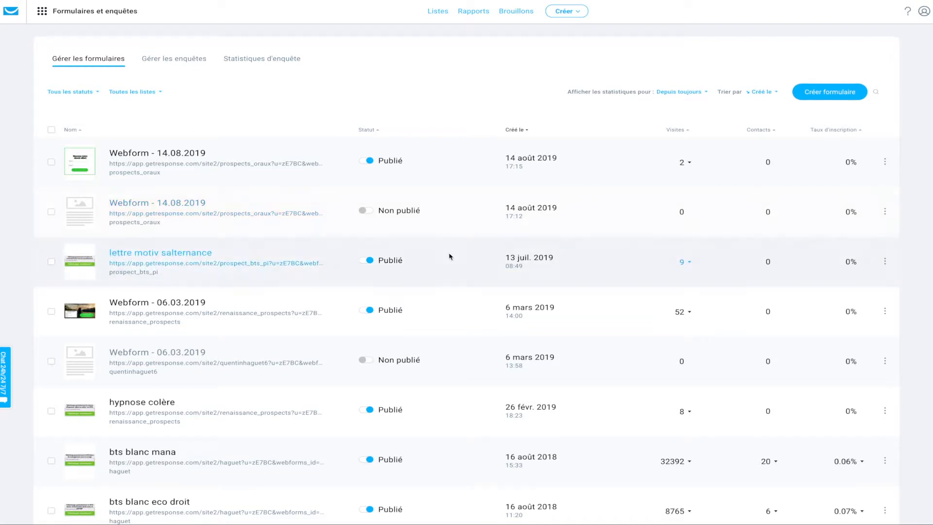
scroll(451, 256, "down", 5)
scroll(417, 256, "up", 5)
scroll(368, 255, "down", 2)
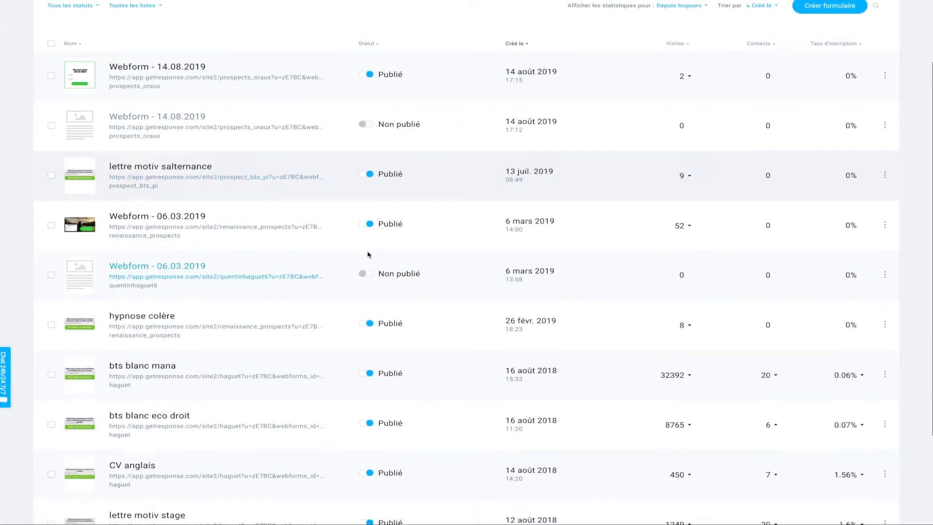
scroll(368, 254, "down", 3)
scroll(391, 248, "up", 5)
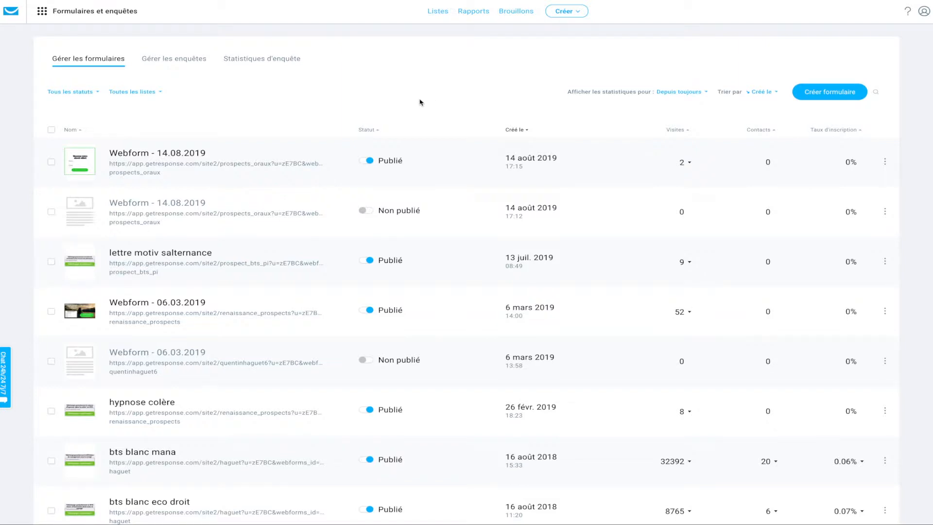
scroll(418, 102, "down", 1)
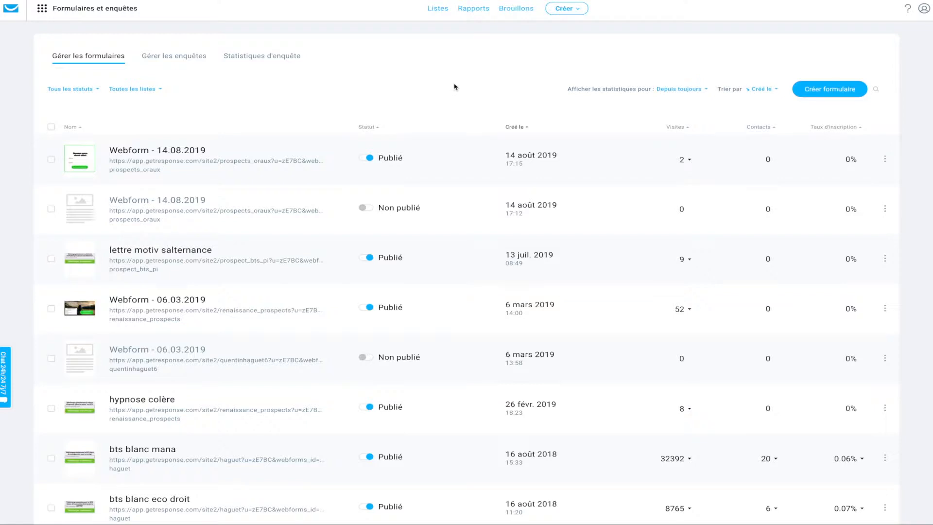
Step: Create a new form with the List Builder Wizard, based on the New Robotics template
left_click(826, 92)
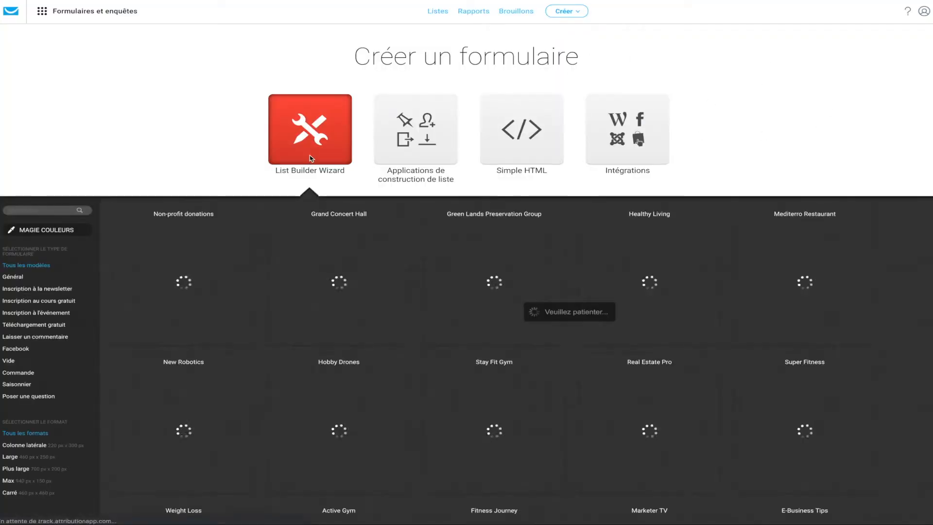
scroll(248, 181, "down", 1)
scroll(249, 181, "down", 2)
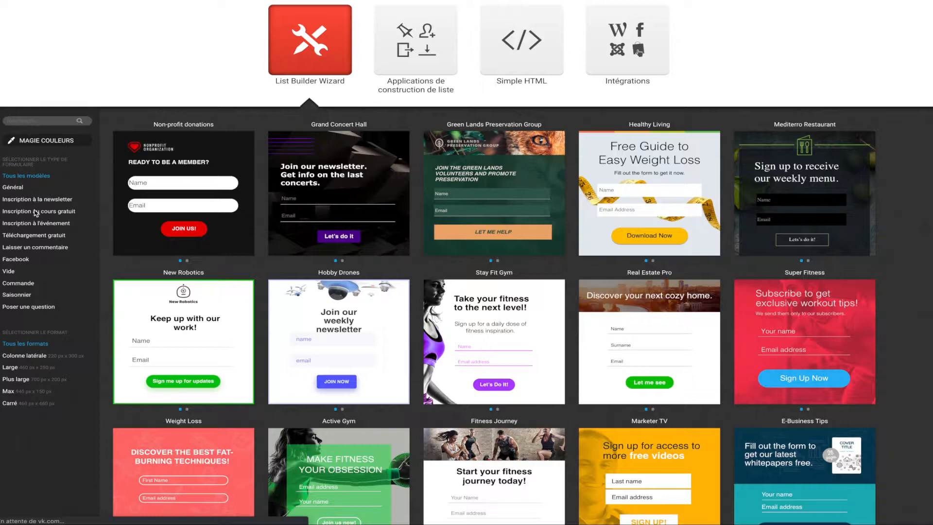
scroll(456, 151, "up", 1)
scroll(457, 153, "down", 2)
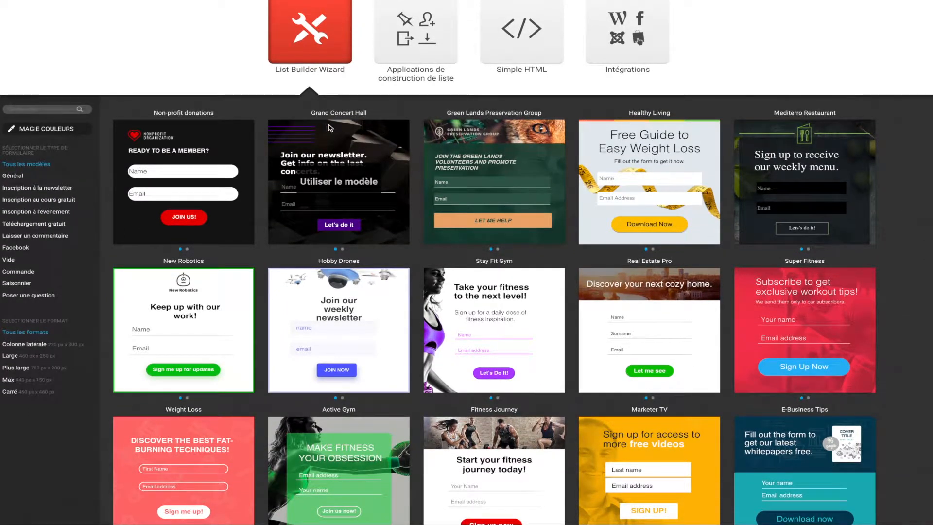
left_click(181, 330)
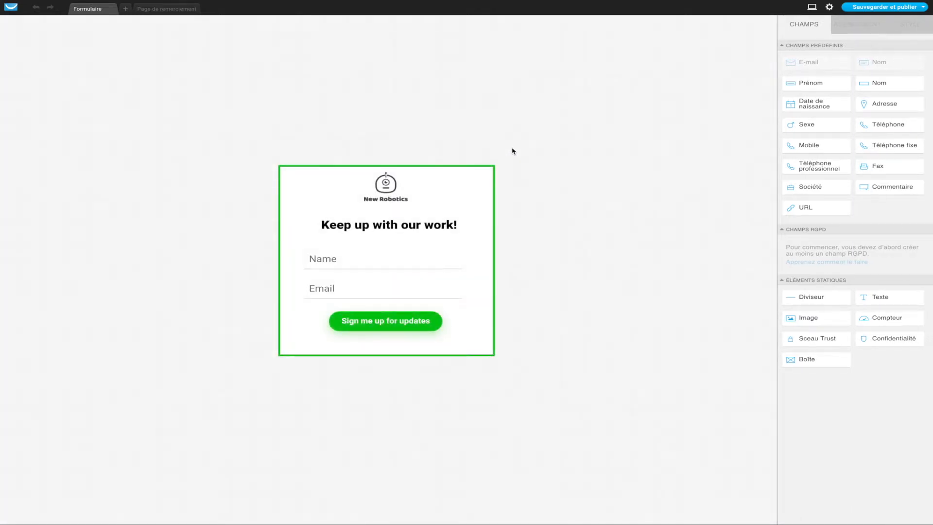
Step: Delete the logo image from the form and replace the heading text with "Recevez votre ebook offert"
left_click(383, 189)
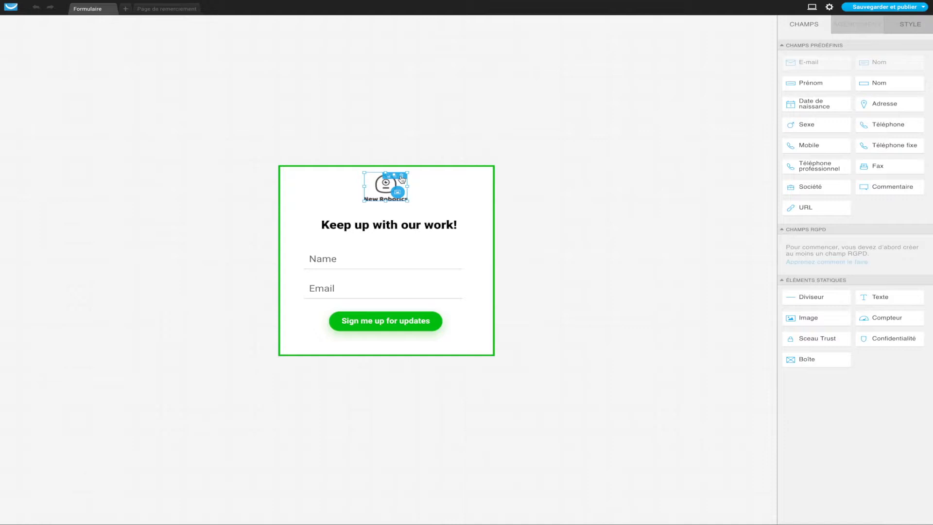
left_click(401, 179)
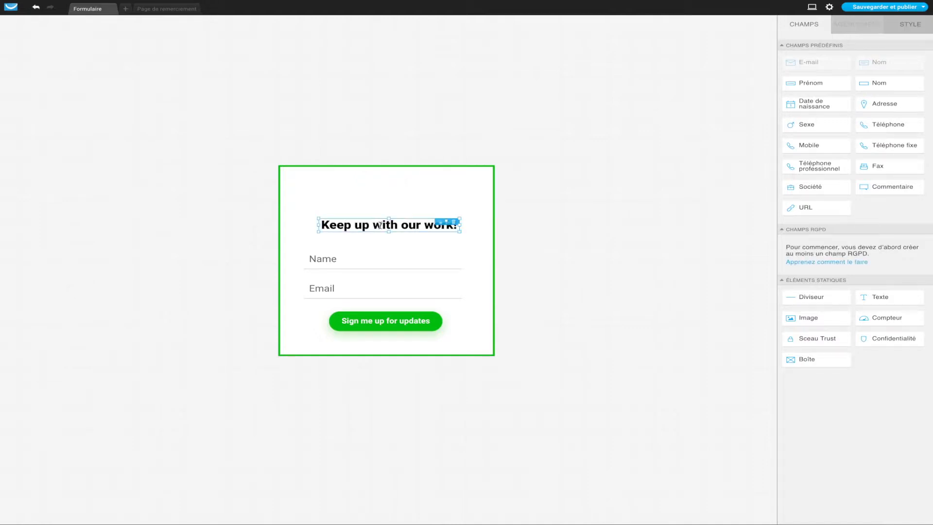
left_click(416, 225)
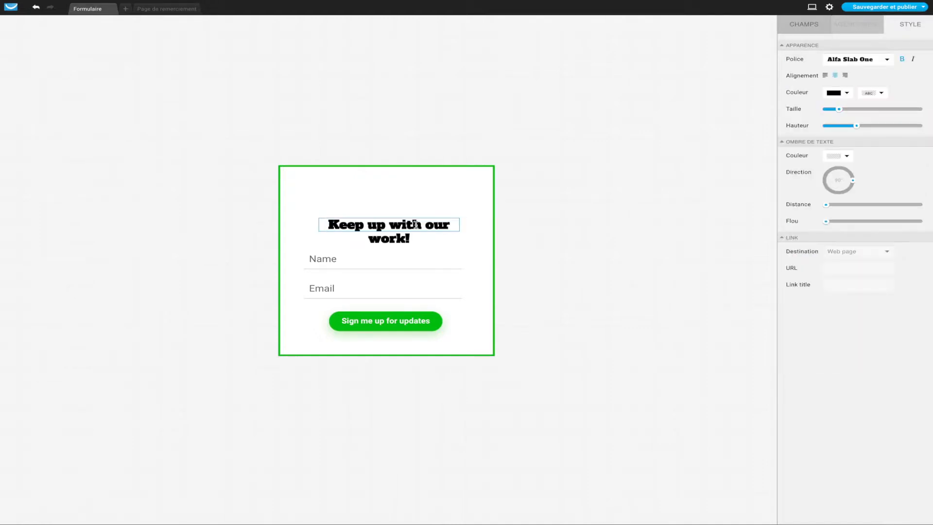
triple_click(415, 224)
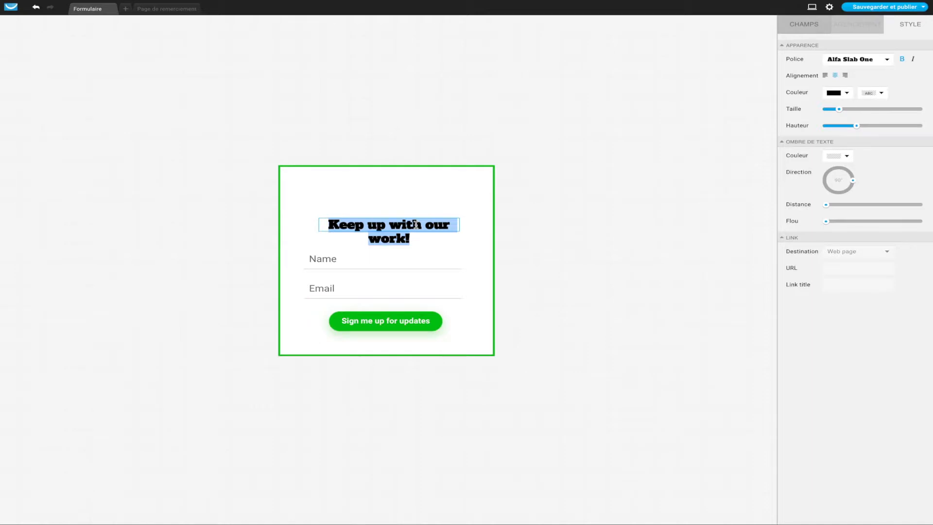
type("Recevez votre ebook offert")
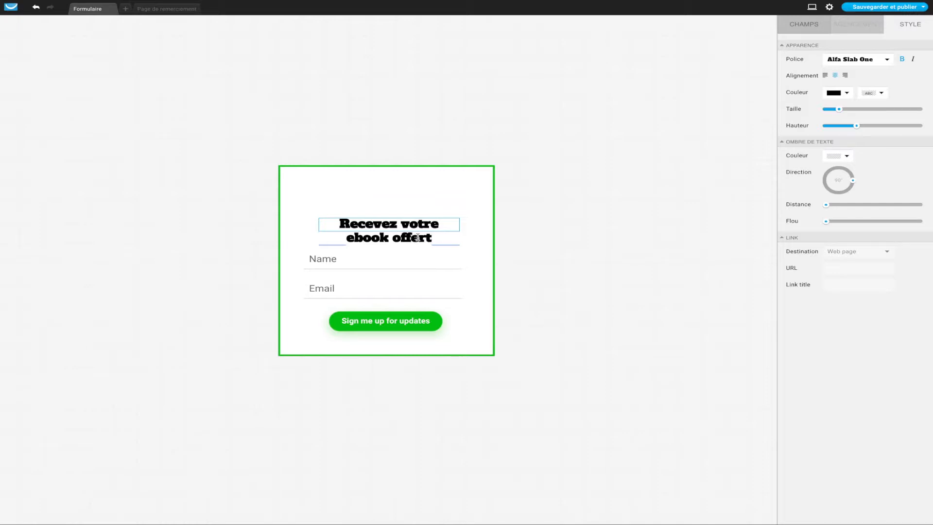
Step: Try adding a Prénom field above the form's Name field, and remove it again
left_click(335, 262)
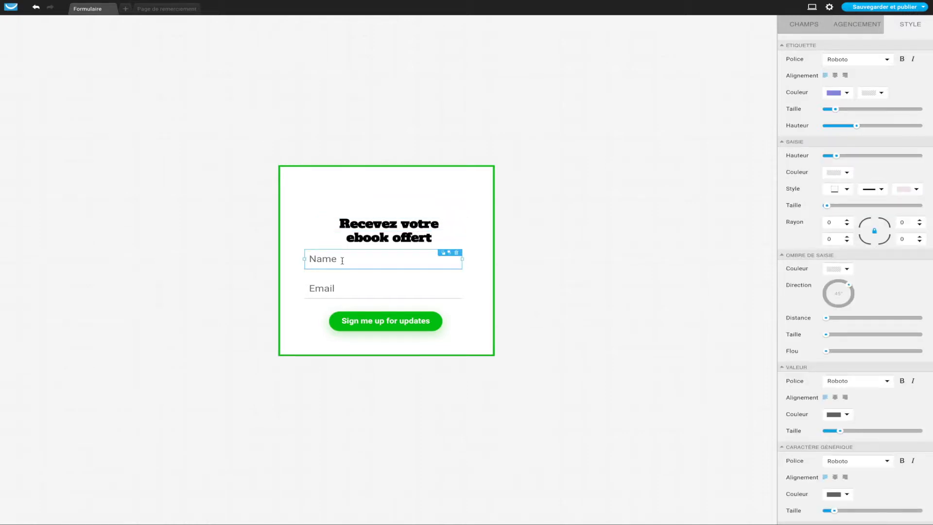
left_click(343, 261)
left_click(338, 290)
left_click(330, 260)
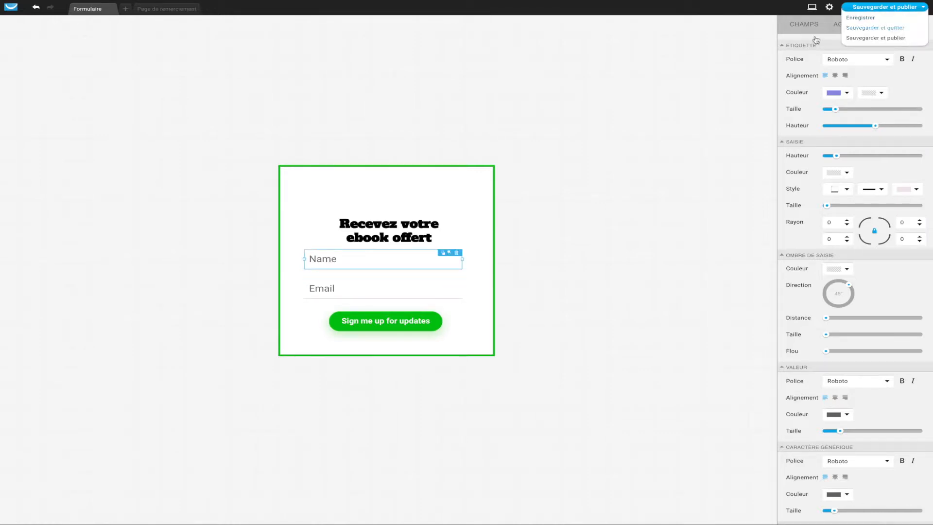
left_click(802, 27)
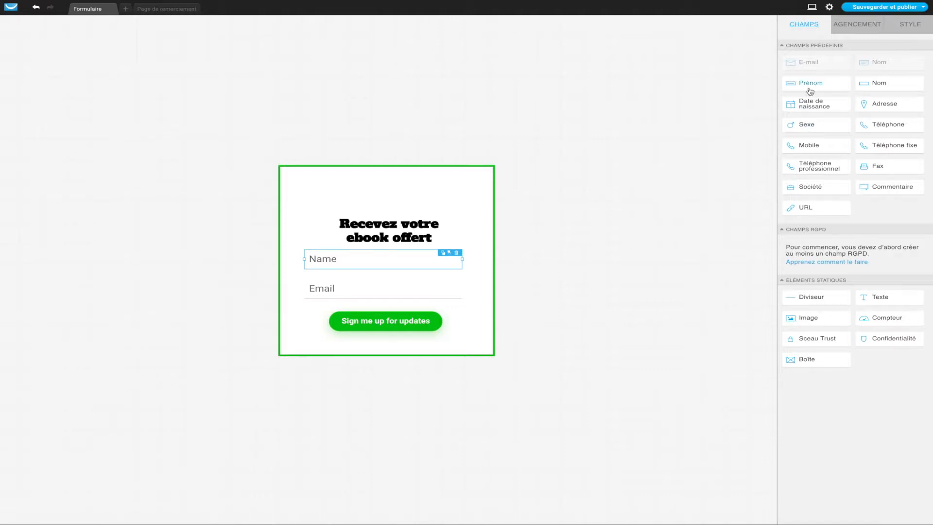
left_click_drag(809, 87, 319, 238)
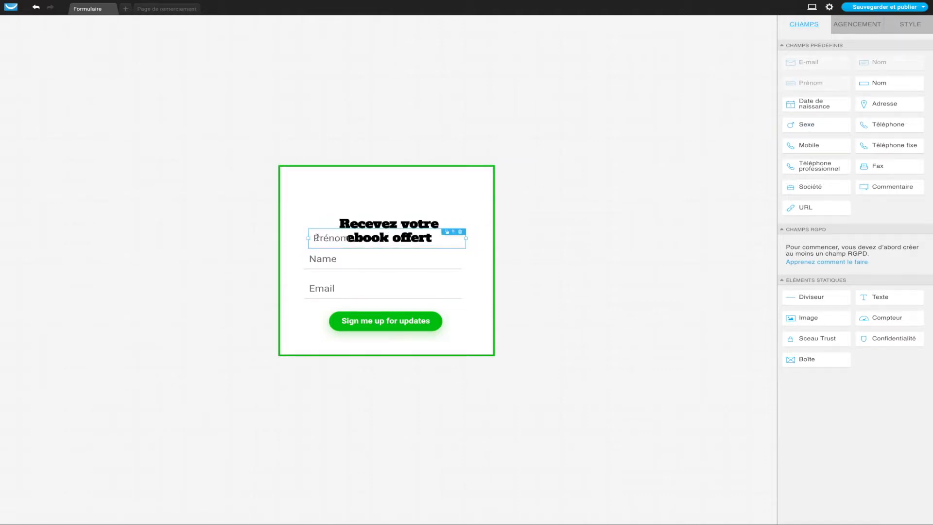
left_click(460, 234)
Step: Set the Name field's placeholder text to "Nom" and check the Email field's layout settings
left_click(342, 259)
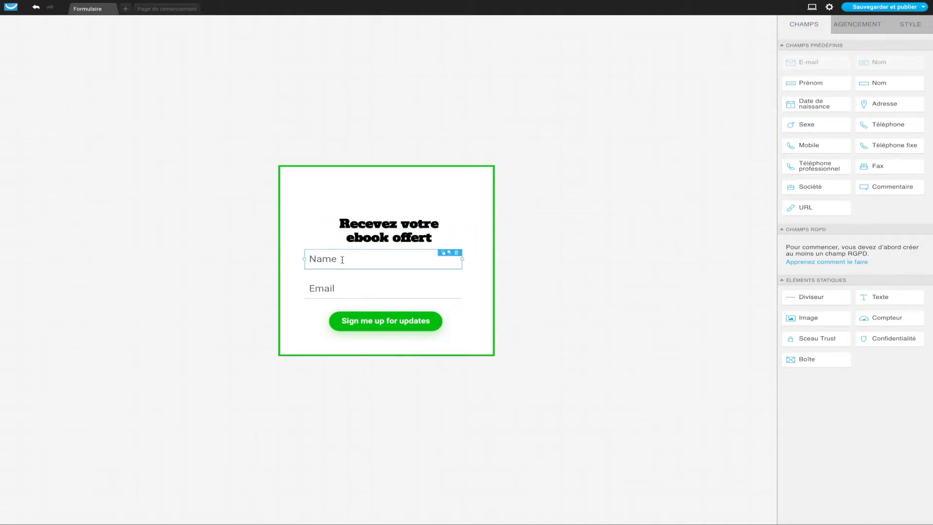
left_click(910, 25)
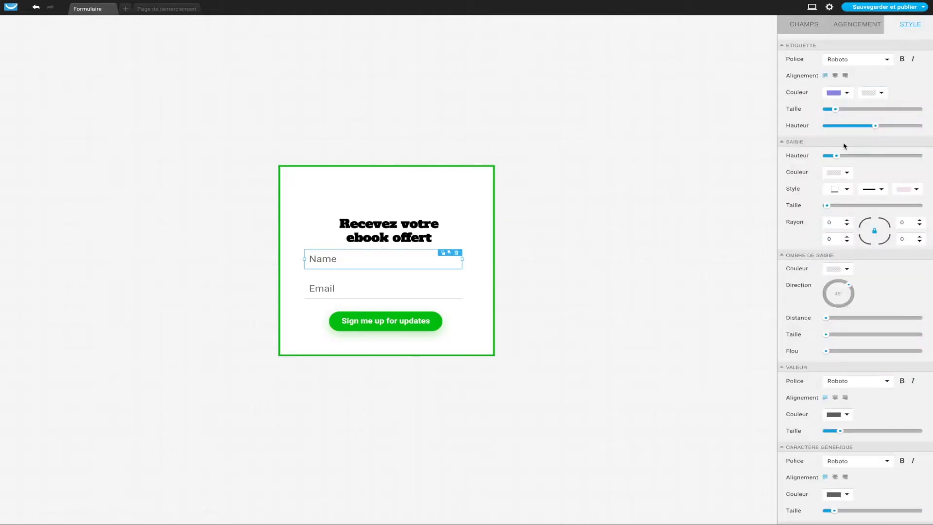
scroll(835, 200, "down", 5)
scroll(835, 201, "up", 3)
left_click(851, 27)
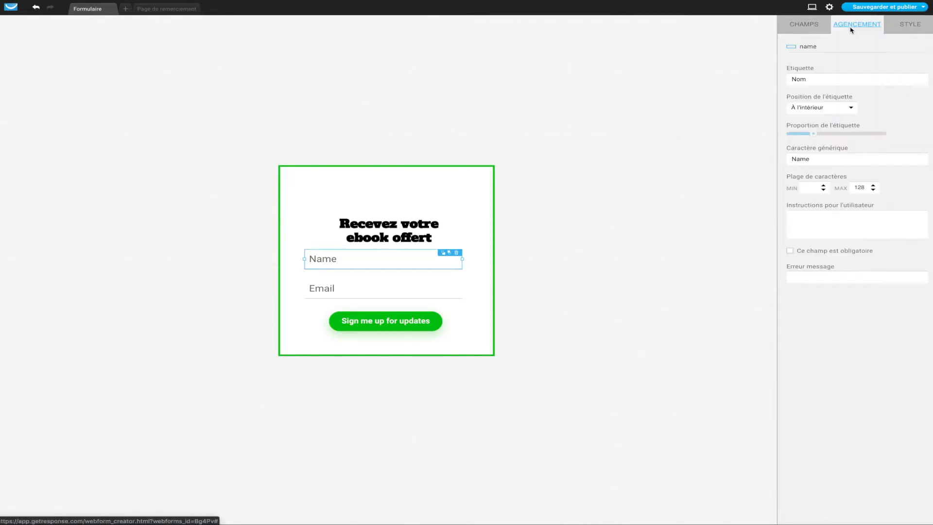
left_click(814, 79)
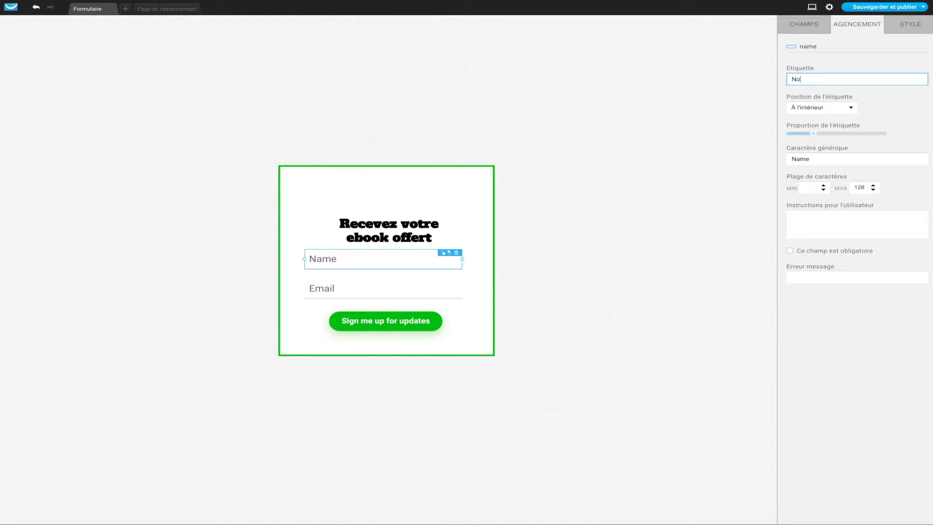
left_click(854, 63)
left_click(810, 158)
key("BackSpace")
key("BackSpace")
type("om")
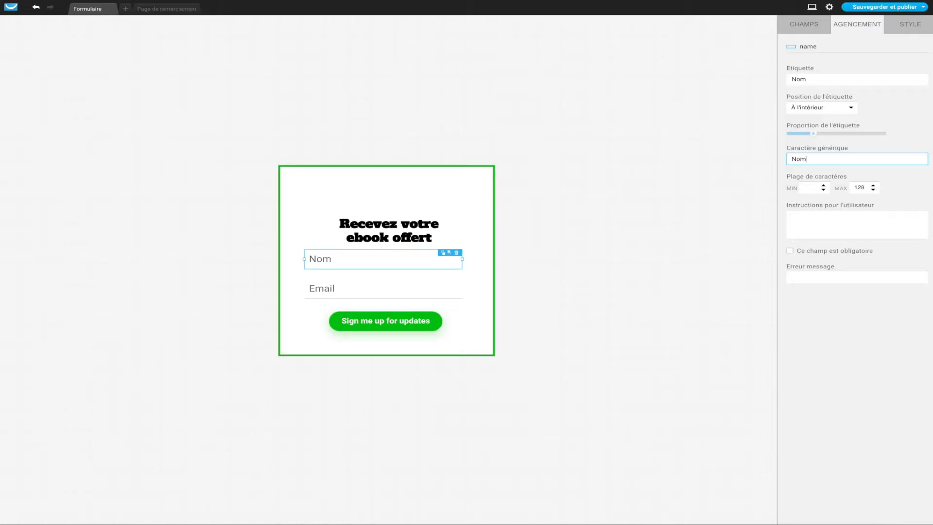
left_click(870, 144)
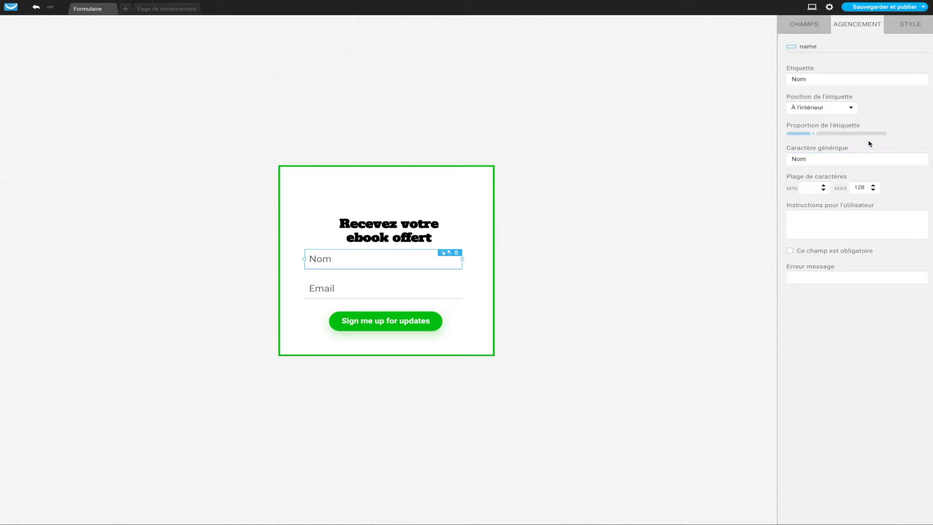
left_click(342, 287)
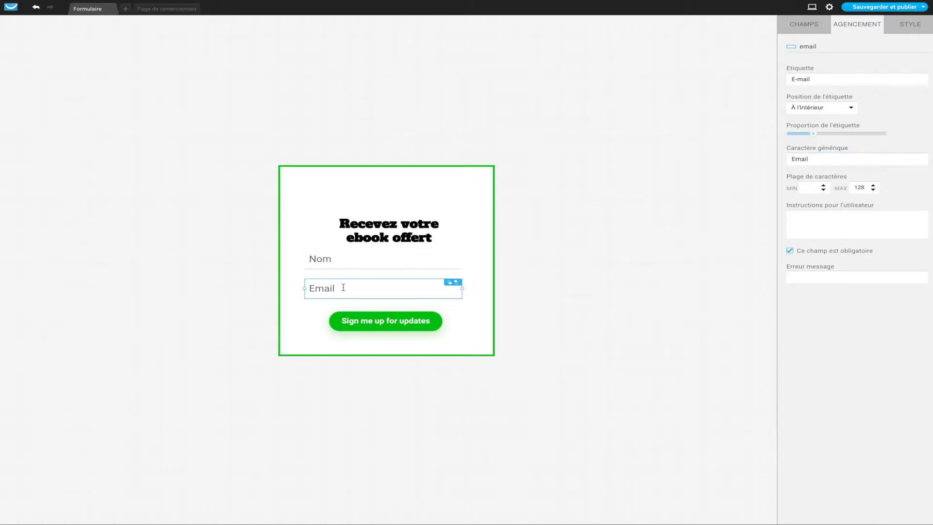
Step: Replace the form's submit button text with "Je veux mon ebook offert"
left_click(367, 326)
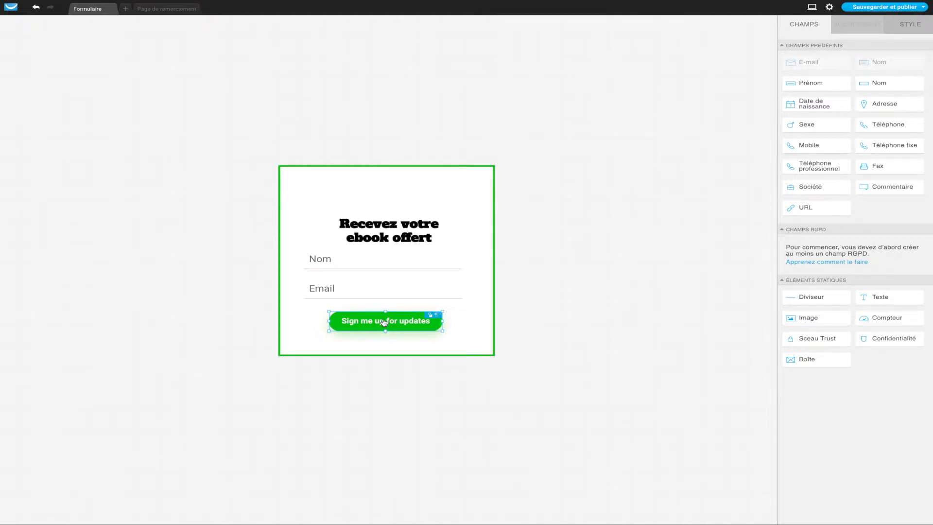
left_click(899, 30)
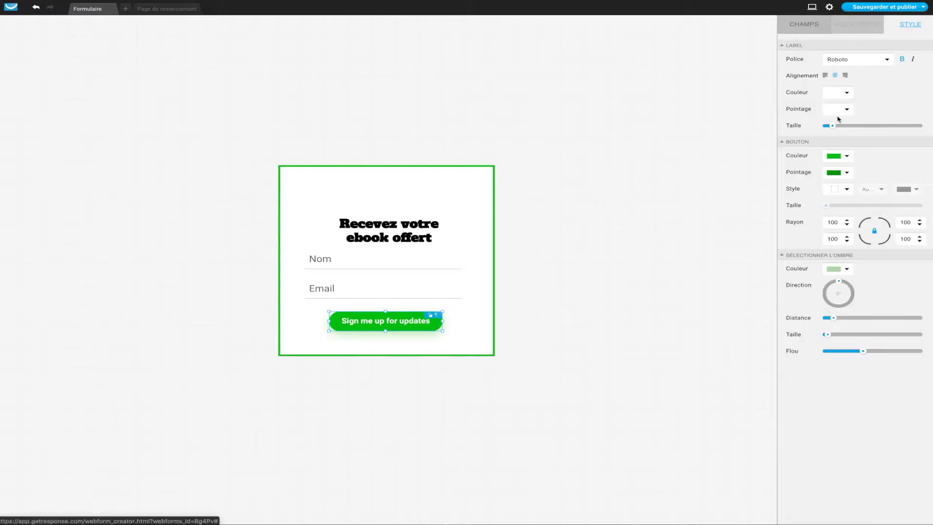
left_click(418, 321)
key("BackSpace")
key("BackSpace")
key("BackSpace")
key("BackSpace")
key("BackSpace")
key("BackSpace")
key("BackSpace")
key("BackSpace")
key("BackSpace")
key("BackSpace")
key("BackSpace")
key("BackSpace")
key("BackSpace")
key("BackSpace")
key("BackSpace")
key("BackSpace")
key("BackSpace")
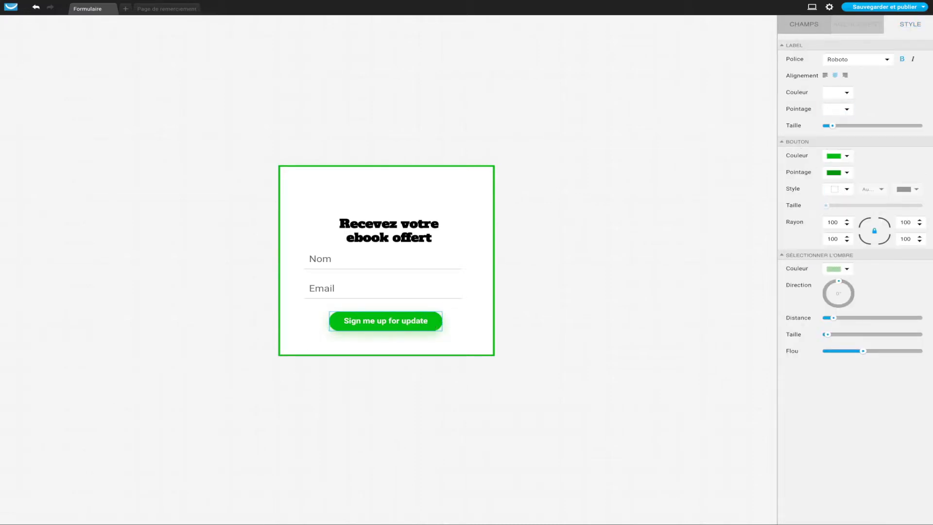
key("BackSpace")
key("BackSpace")
key("BackSpace")
type("veux mon ebook offert")
left_click(592, 287)
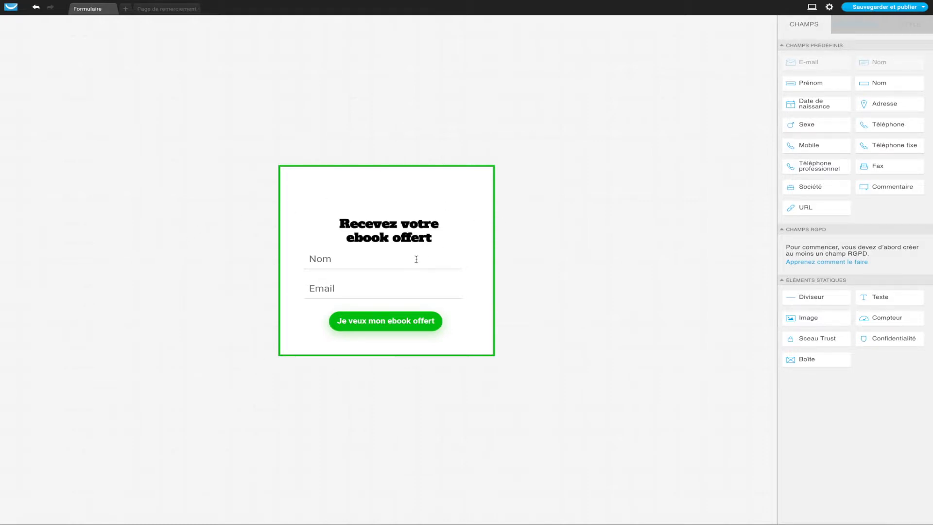
Step: Save and publish the form
left_click(922, 7)
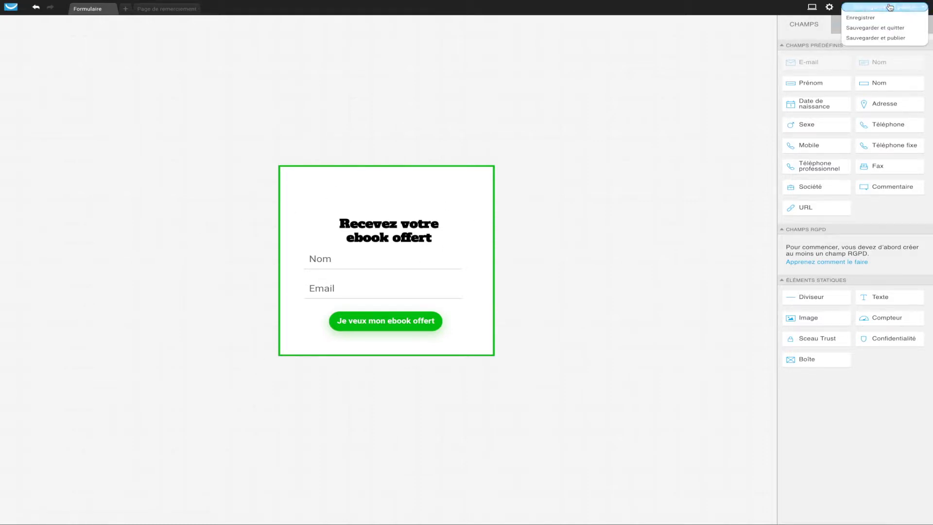
left_click(885, 39)
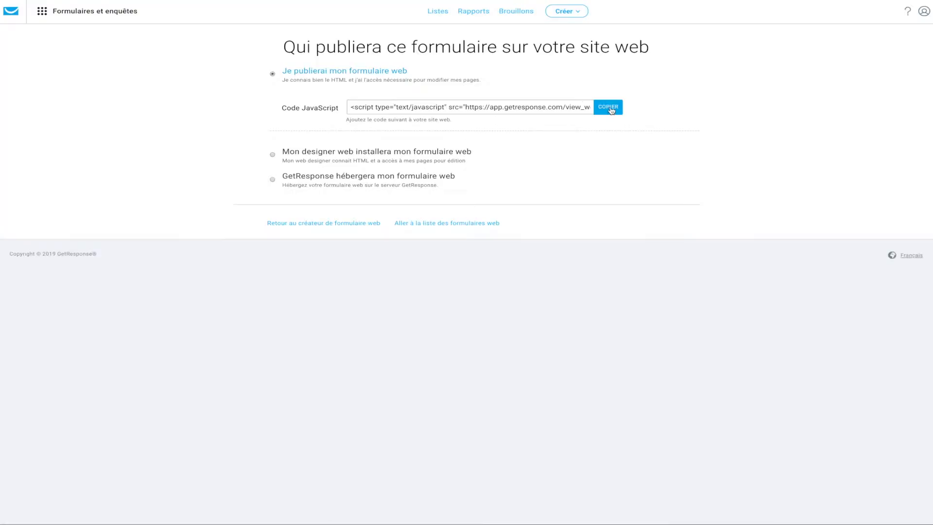
Step: Copy the published form's JavaScript code and start a new article in the blog's WordPress admin
left_click(608, 107)
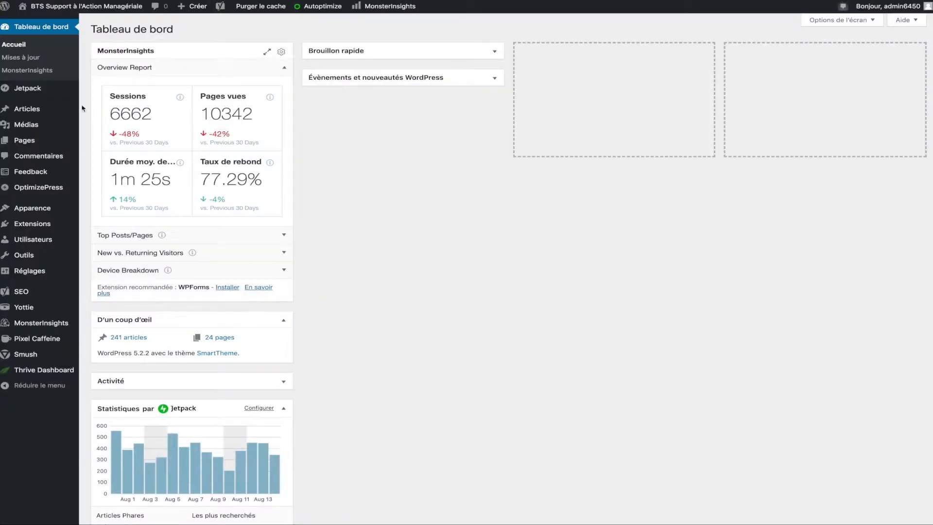
mouse_move(54, 9)
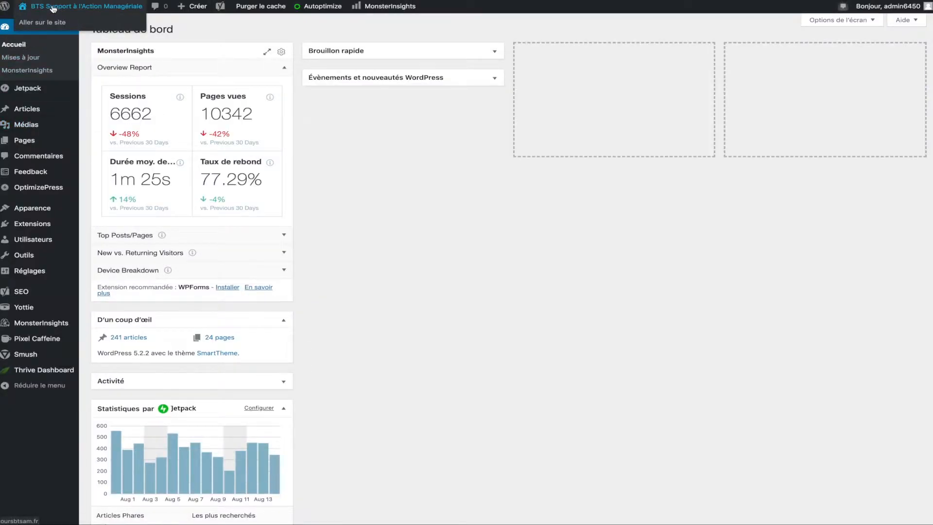
mouse_move(29, 110)
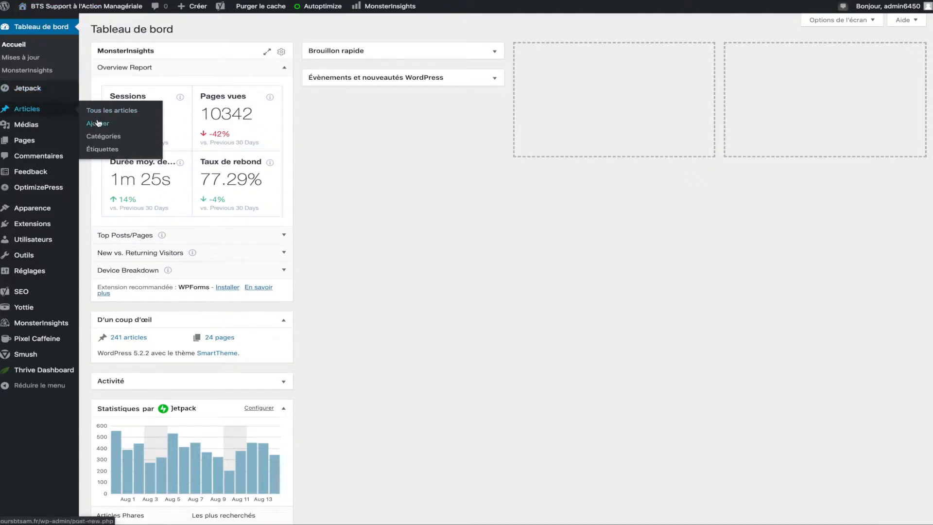
left_click(100, 124)
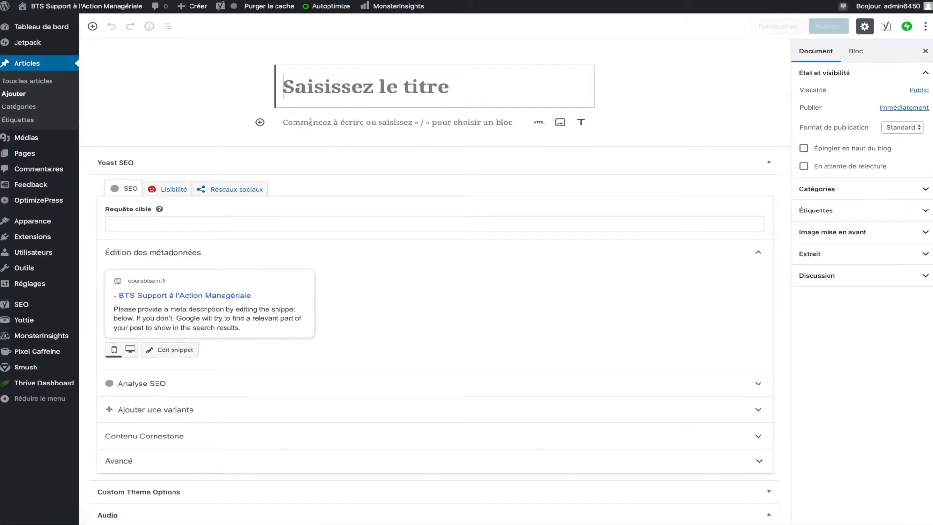
Step: Insert an HTML personnalisé block holding the copied GetResponse form script into the article and preview it
left_click(311, 122)
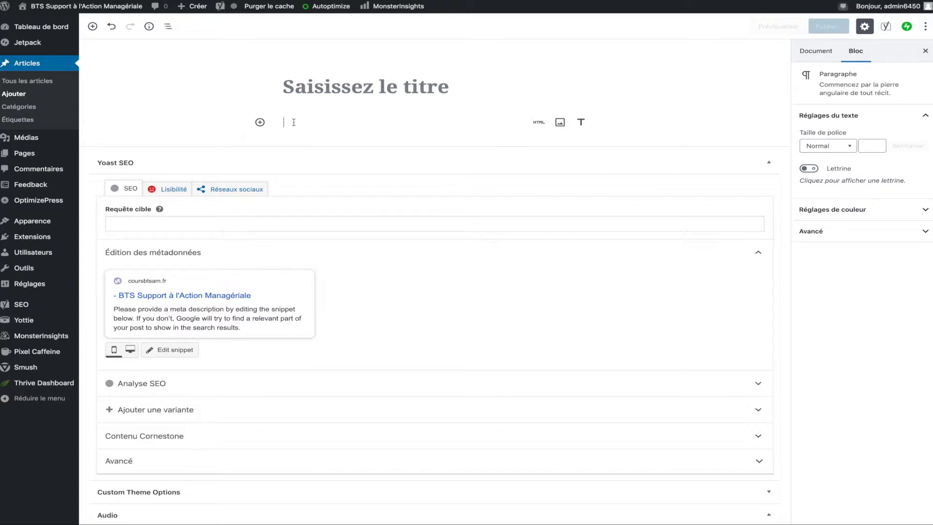
left_click(261, 123)
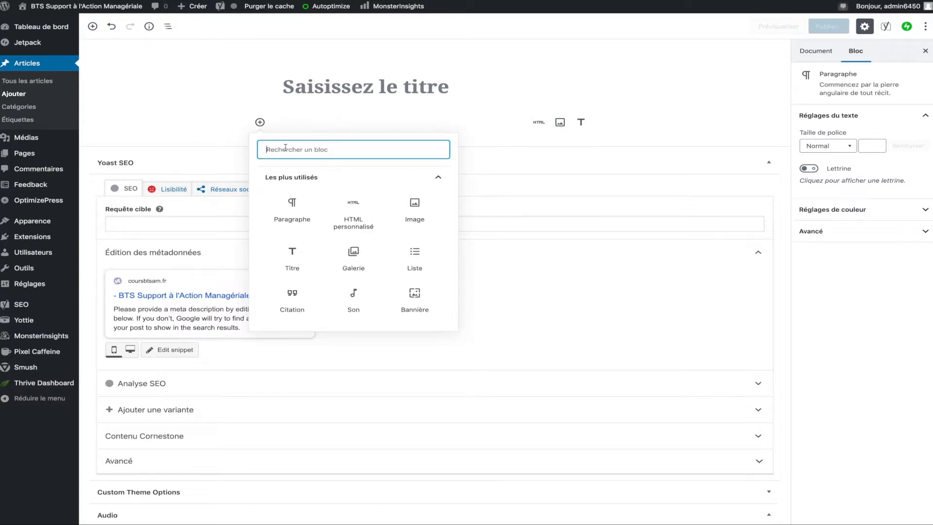
type("html")
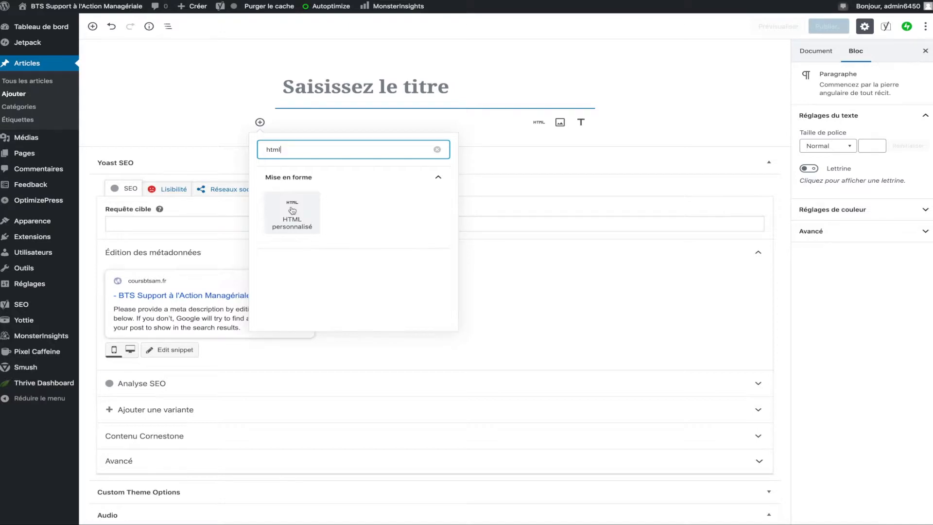
left_click(292, 214)
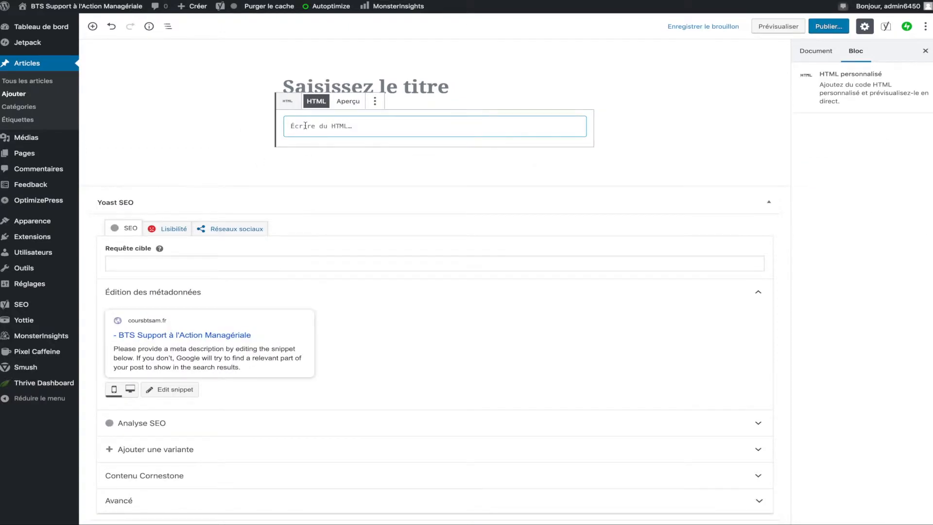
type("<script type=\"text/javascript\" src=\"https://app.getresponse.com/view_webform_v2.js?u=zE7BC&webforms_id=Bg4Pv\"></script>")
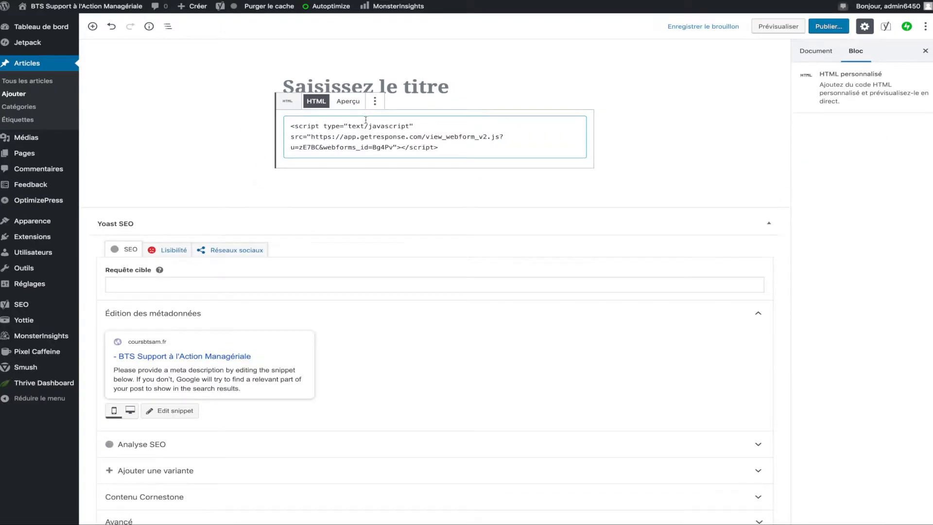
left_click(345, 105)
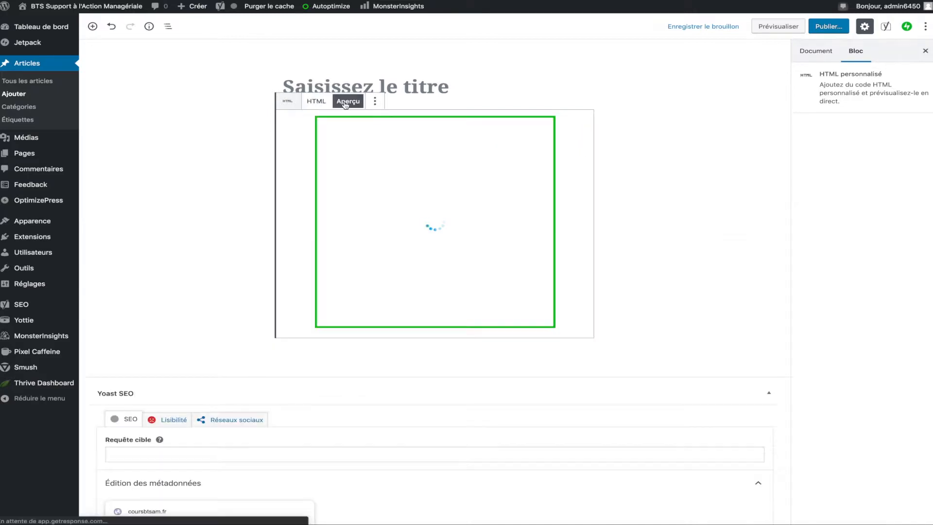
left_click(316, 102)
left_click(712, 132)
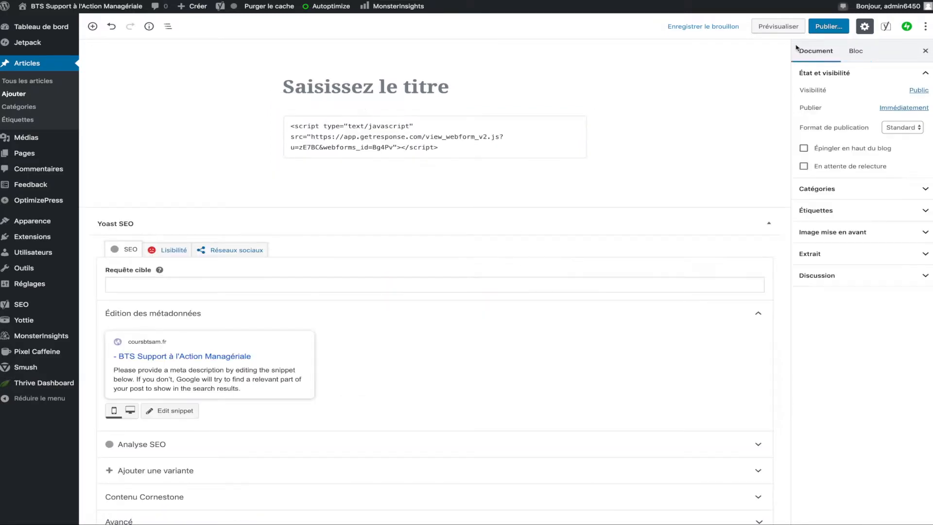
Step: Publish the untitled article and view it on the site to check the embedded form, closing the promotional banner
left_click(822, 27)
left_click(864, 27)
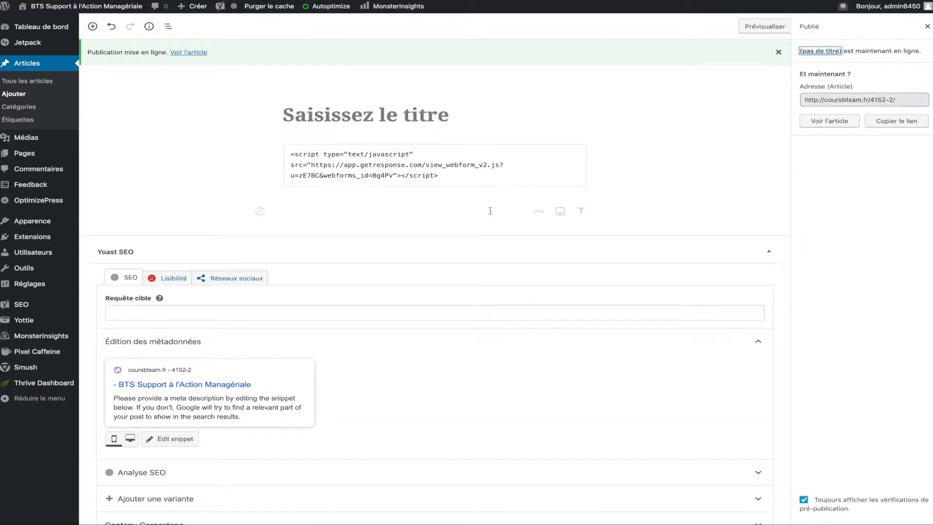
left_click(188, 53)
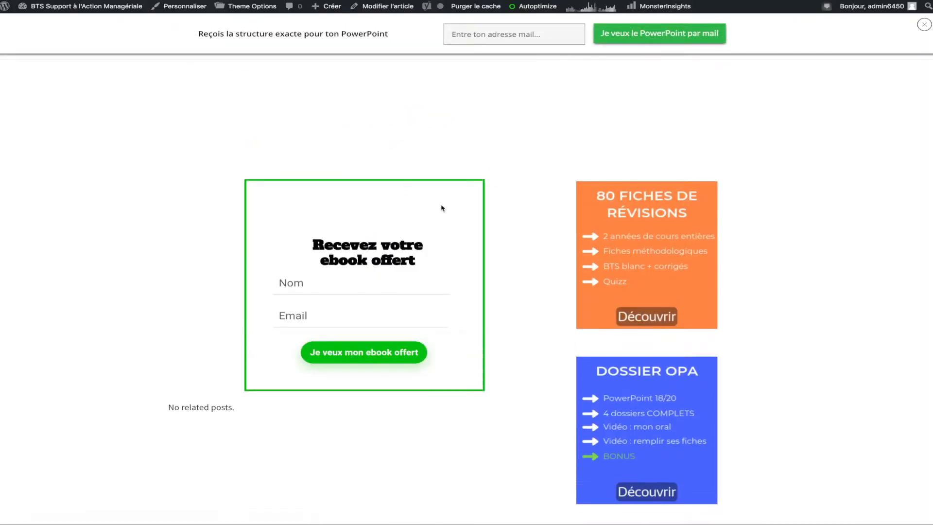
left_click(919, 25)
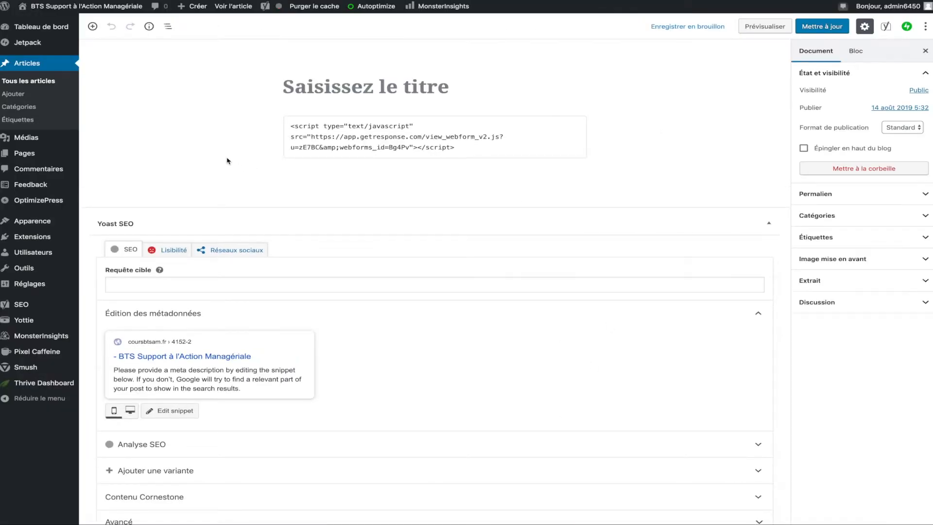
Step: Open the WordPress widget settings and add an HTML personnalisé widget at the end of the Sidebar
mouse_move(33, 158)
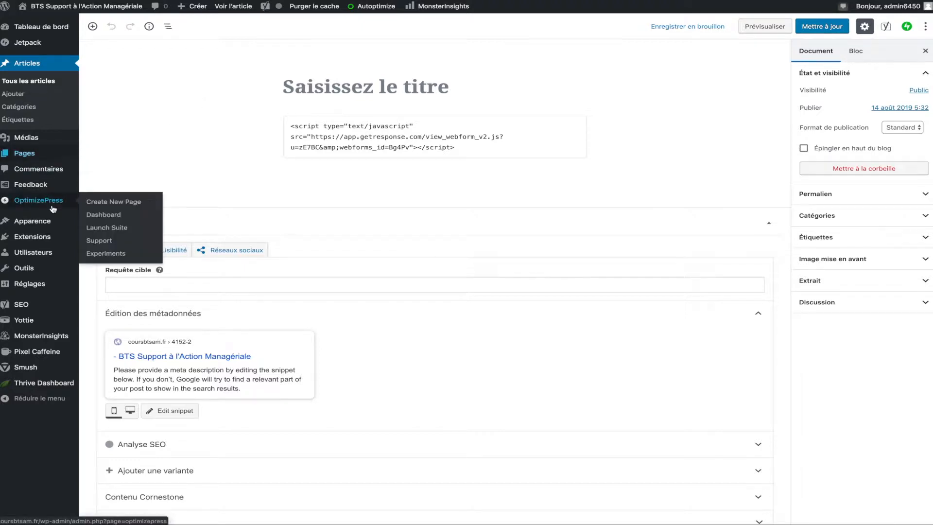
mouse_move(75, 227)
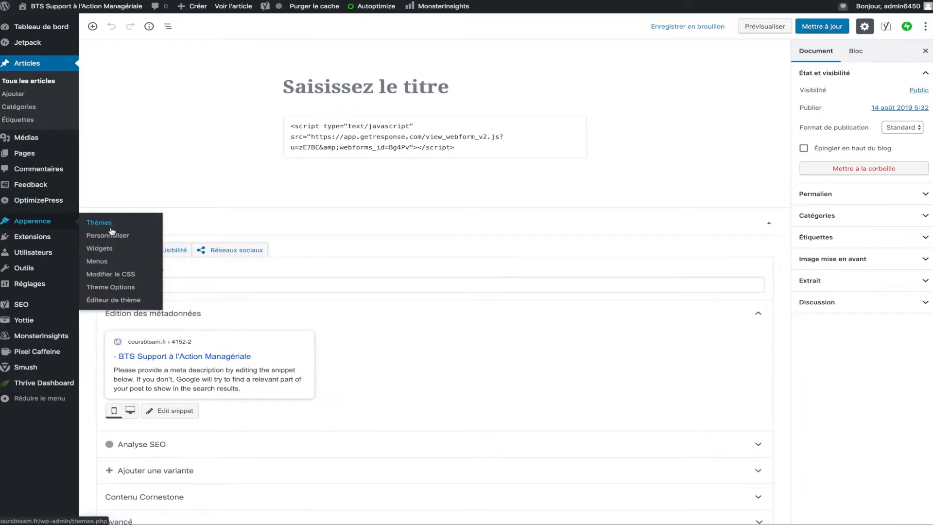
left_click(102, 252)
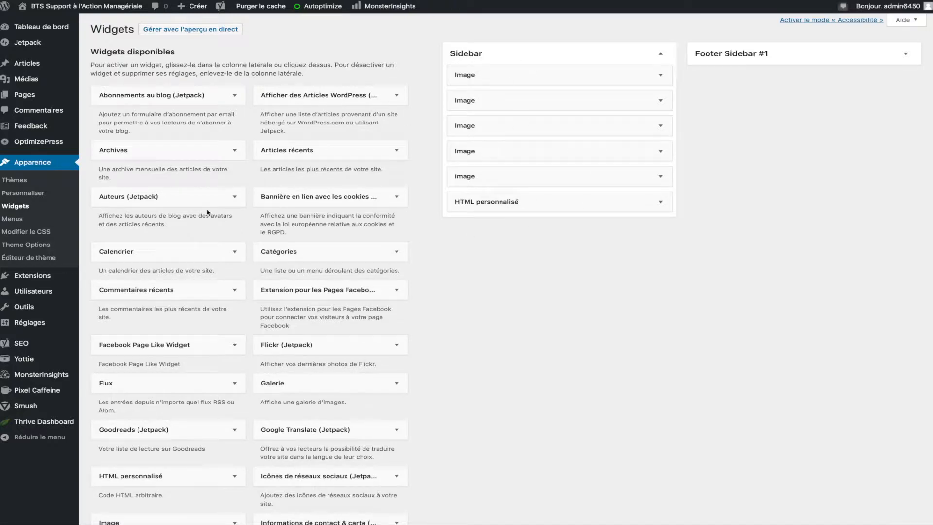
scroll(219, 237, "down", 5)
scroll(220, 239, "down", 2)
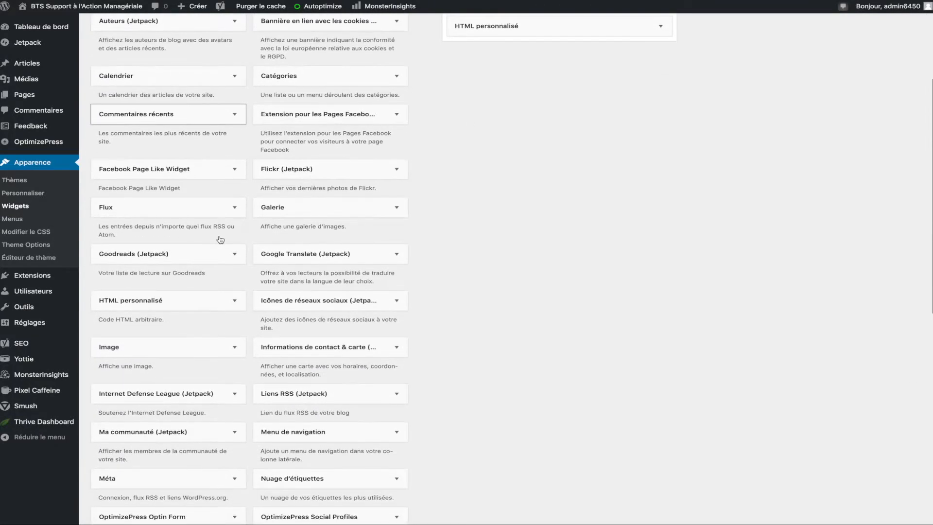
left_click_drag(119, 305, 486, 52)
left_click(473, 108)
Step: Paste the GetResponse form script into the new sidebar widget's content and save the widget
left_click(496, 139)
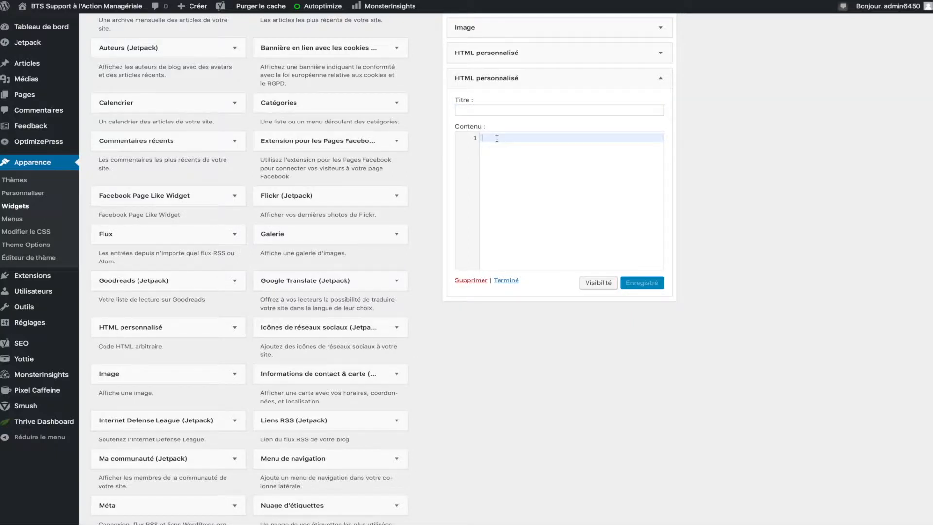
type("<script type=\"text/javascript\" src=\"https://app.getresponse.com/view_webform_v2.js?u=zE7BC&webforms_id=Bg4Pv\"></script>")
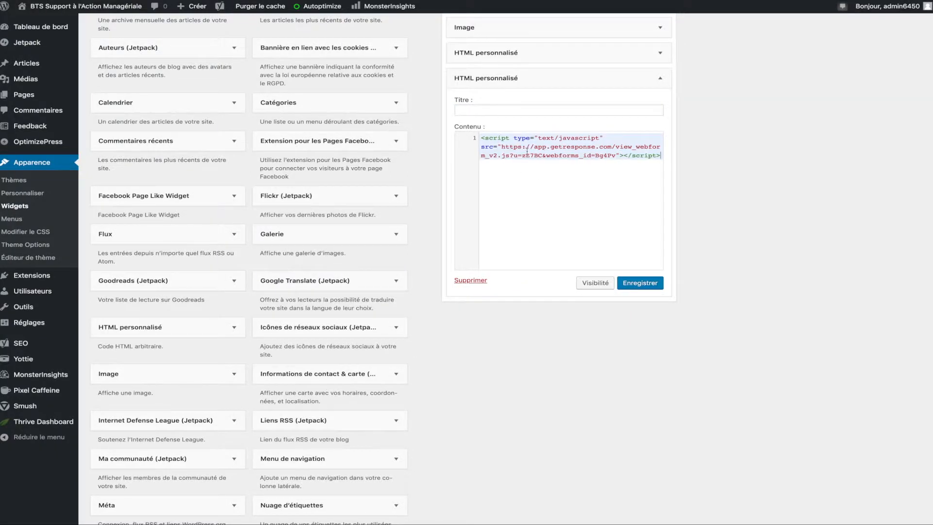
left_click(642, 283)
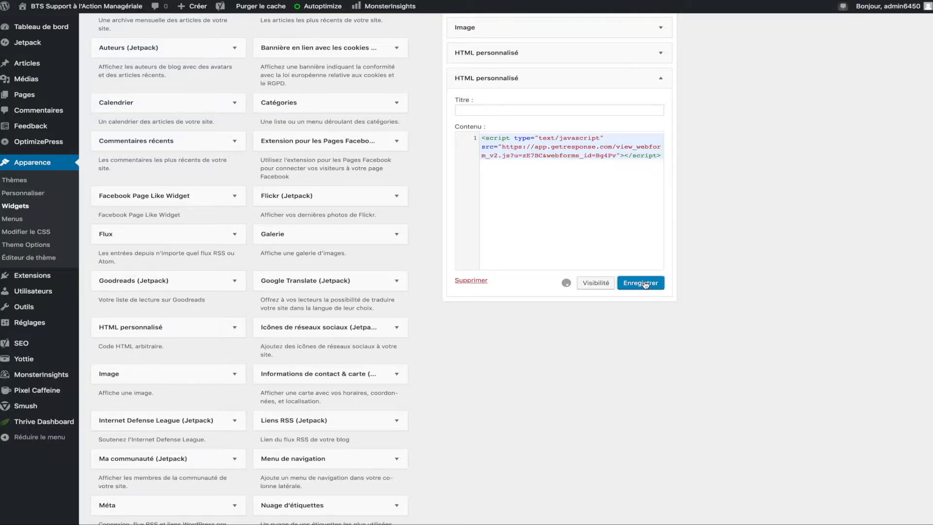
Step: View the blog's home page and check the sign-up form with its Nom and Email fields in the sidebar
scroll(713, 269, "up", 4)
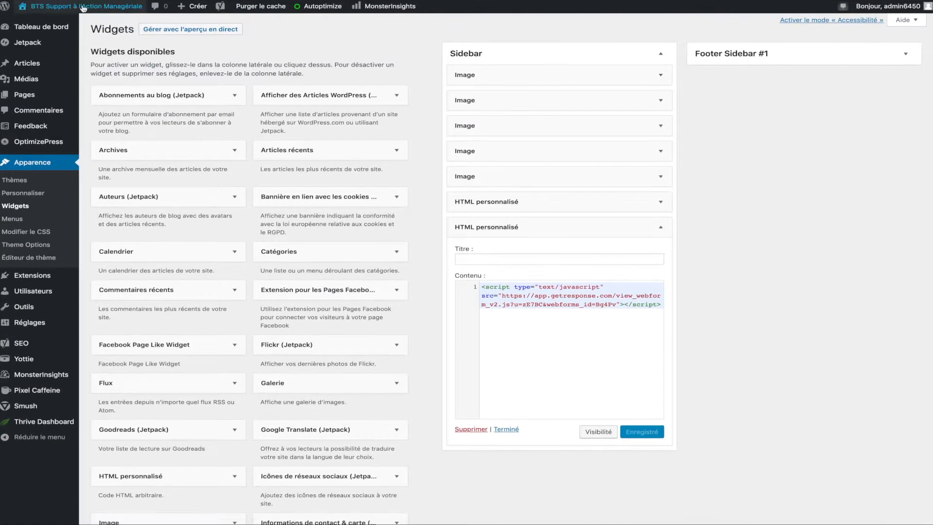
left_click(79, 6)
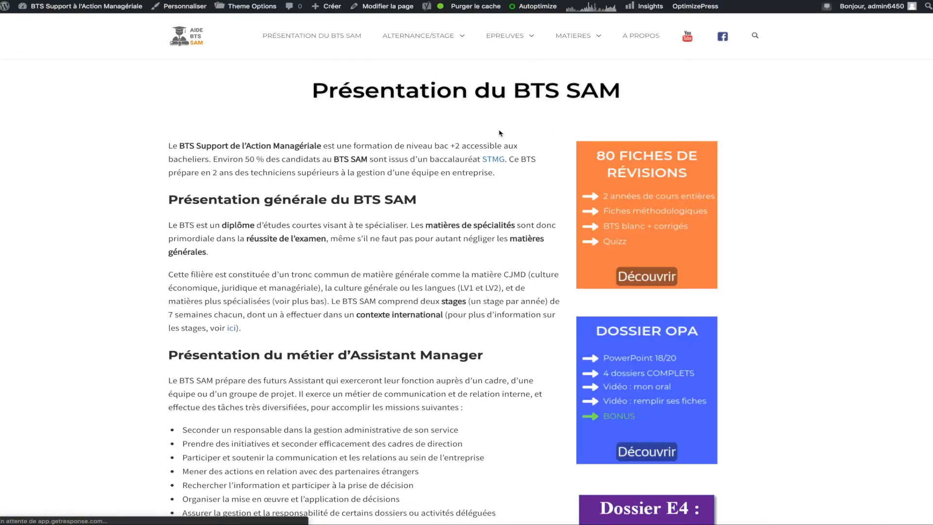
left_click(925, 25)
scroll(798, 212, "down", 12)
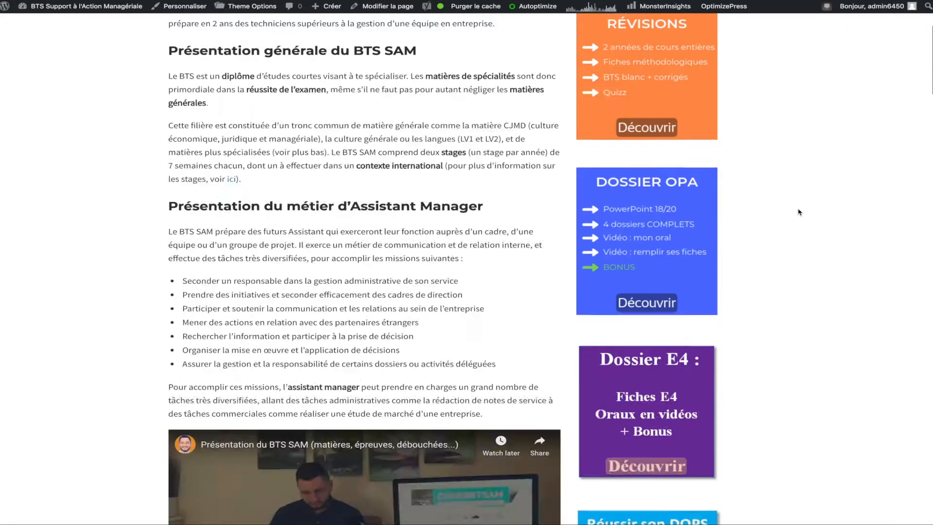
scroll(798, 212, "down", 10)
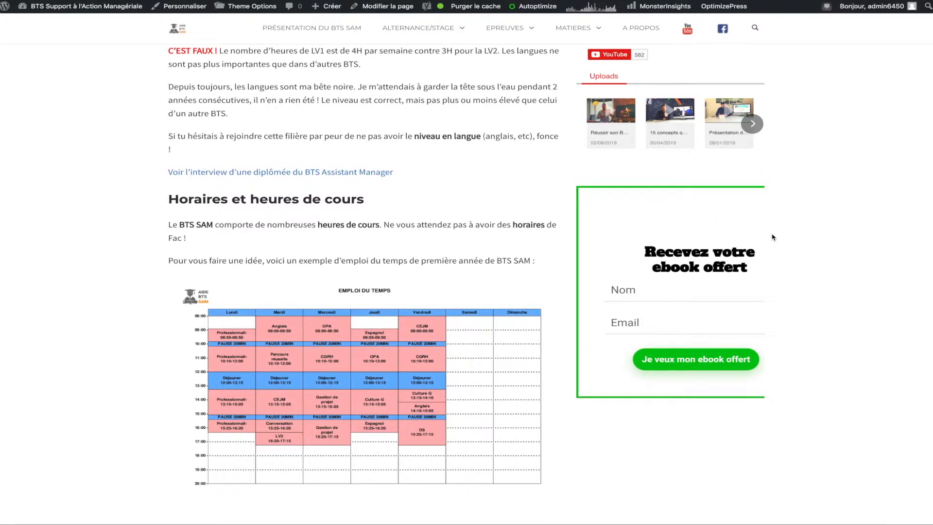
scroll(773, 224, "up", 1)
left_click(630, 334)
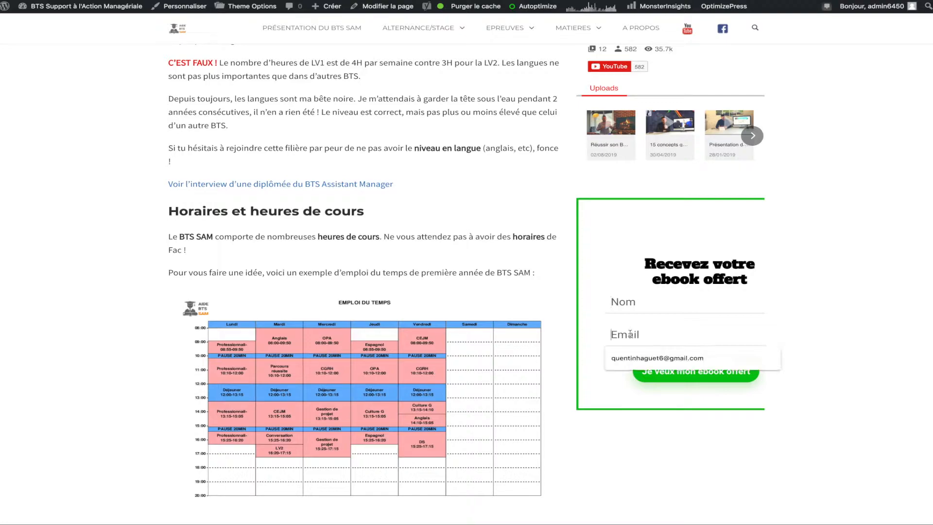
left_click(613, 301)
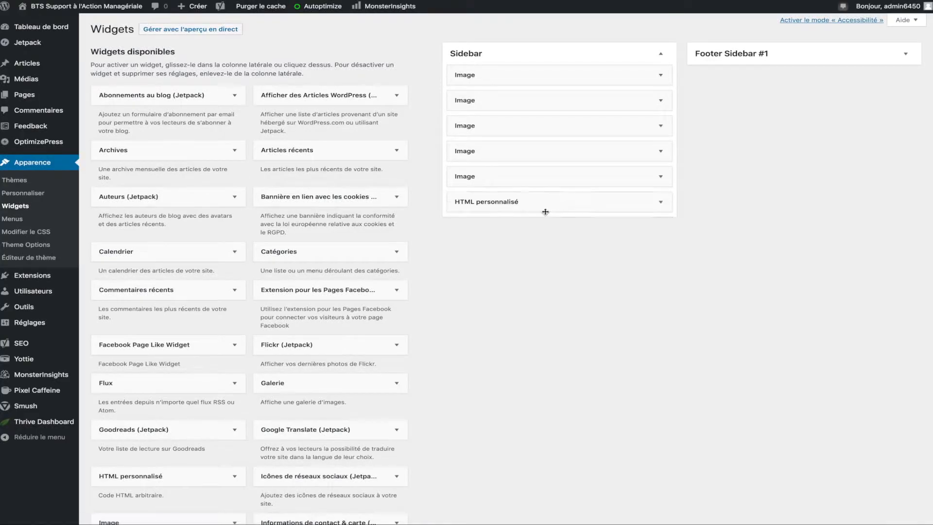
Step: Delete the HTML personnalisé widget containing the GetResponse form script from the Sidebar
scroll(198, 292, "down", 1)
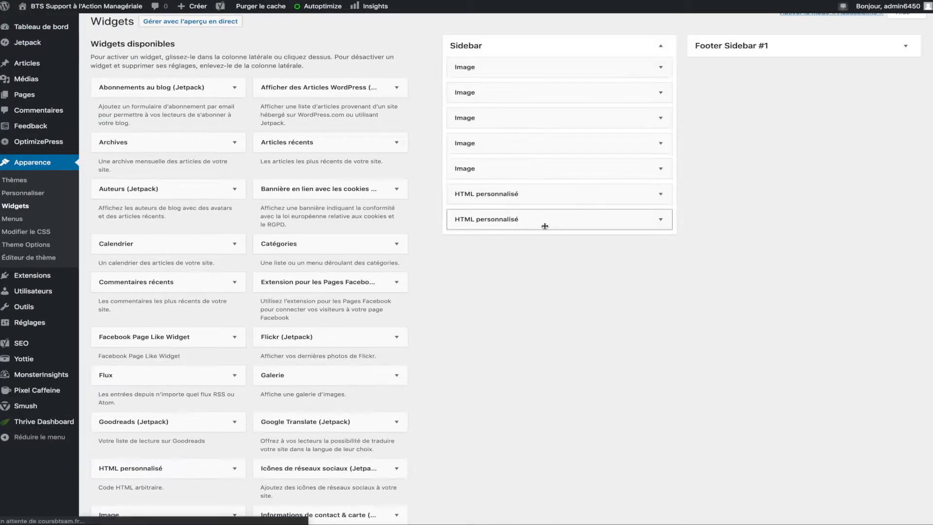
left_click(542, 221)
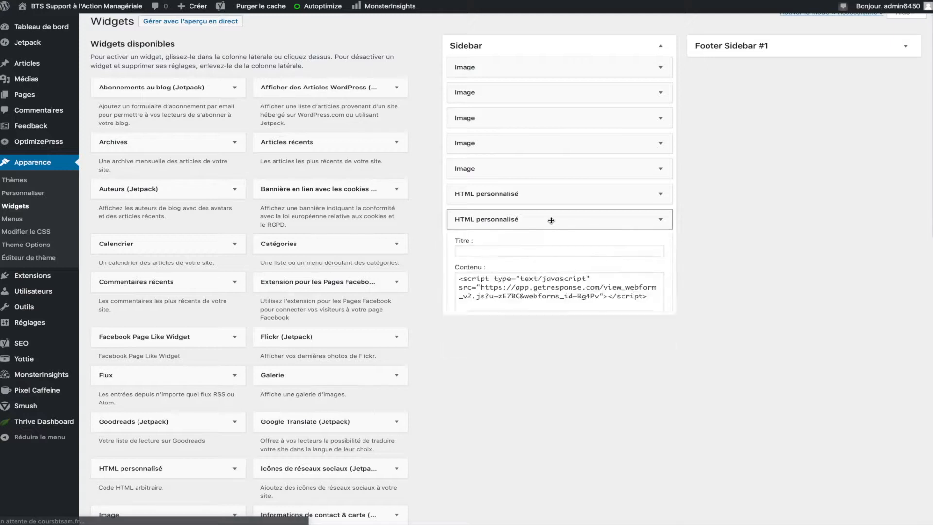
left_click(468, 422)
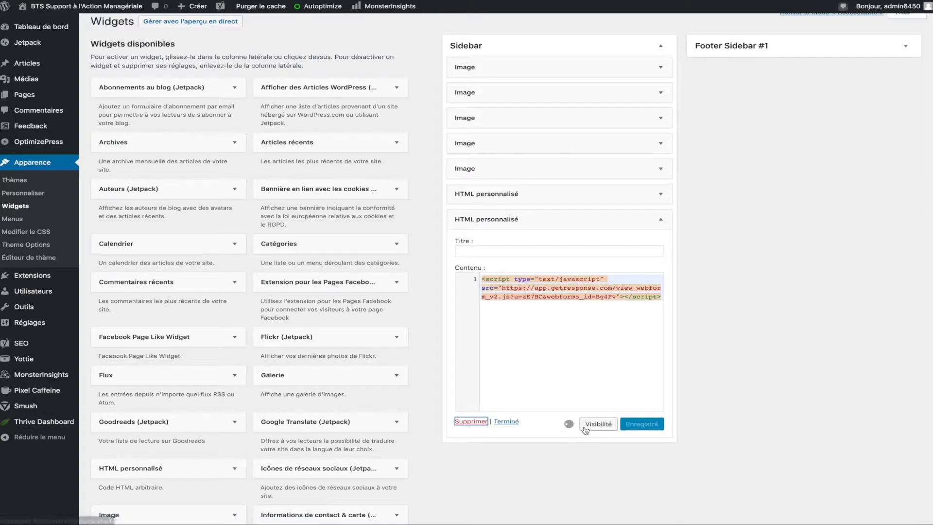
scroll(652, 316, "up", 1)
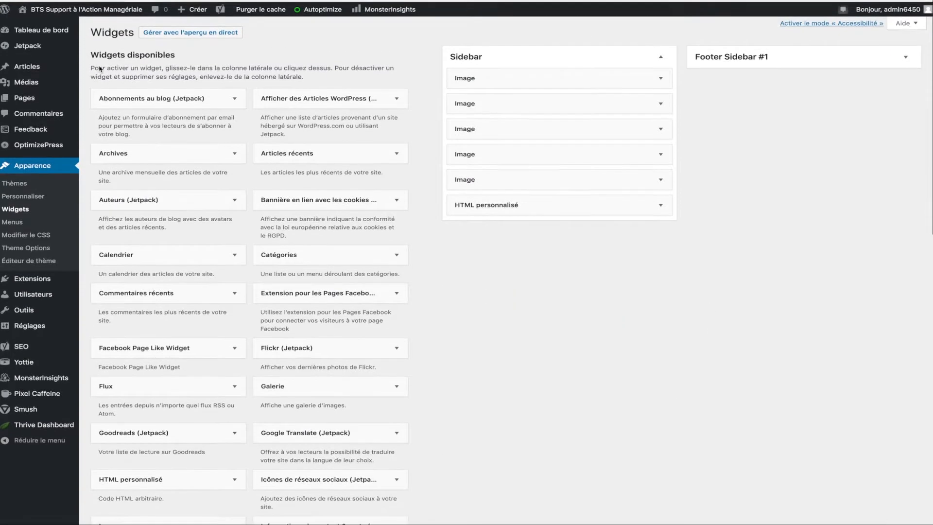
Step: Go back to the WordPress dashboard and return GetResponse to its home page
left_click(24, 30)
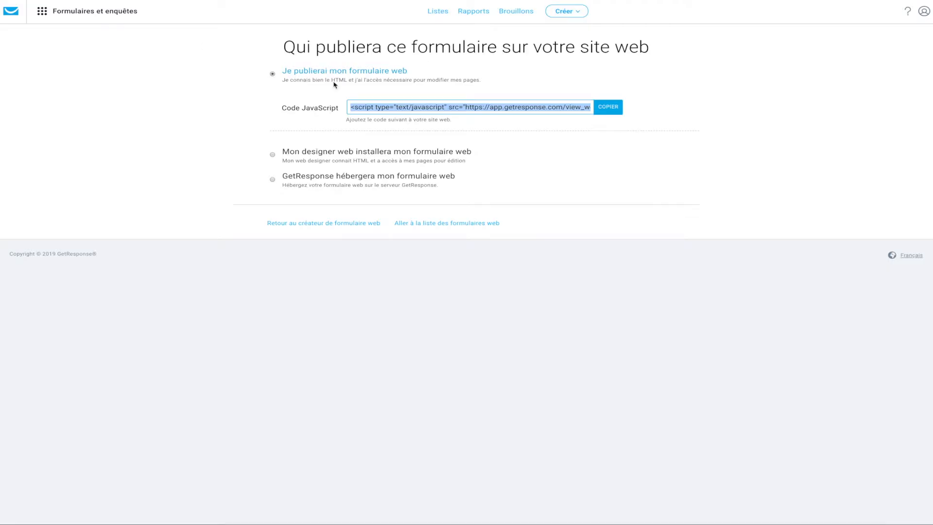
left_click(14, 14)
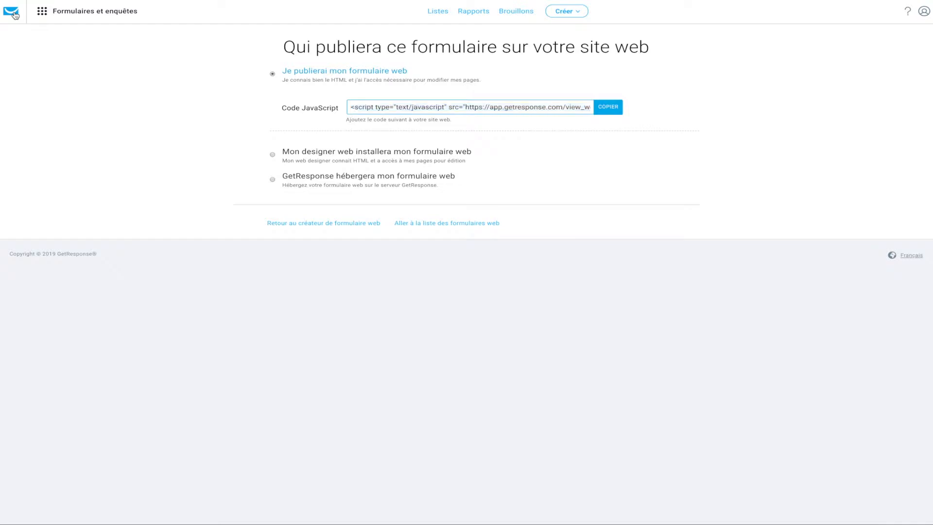
Step: Switch to the Keynote outline, make the line "2- Créer des formulaires + intégration sur votre blog" bold, and return to GetResponse
left_click(425, 524)
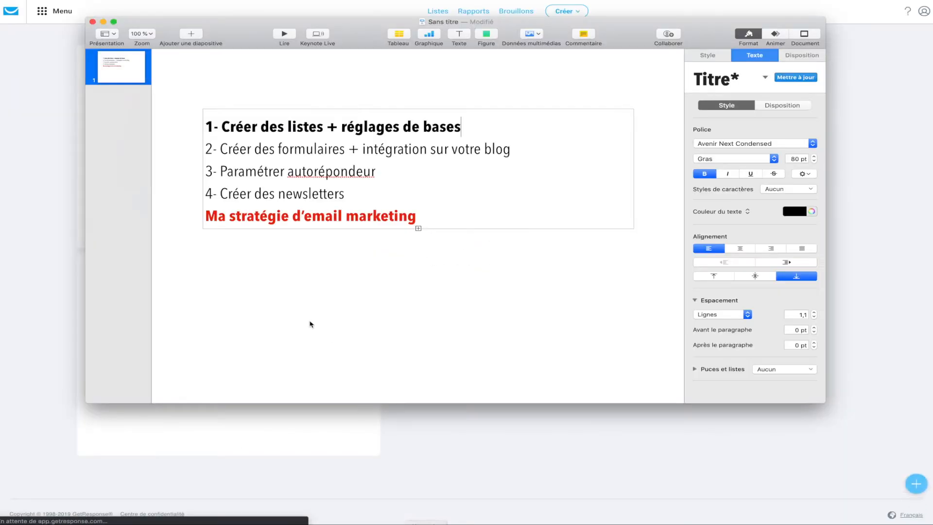
left_click_drag(518, 150, 208, 154)
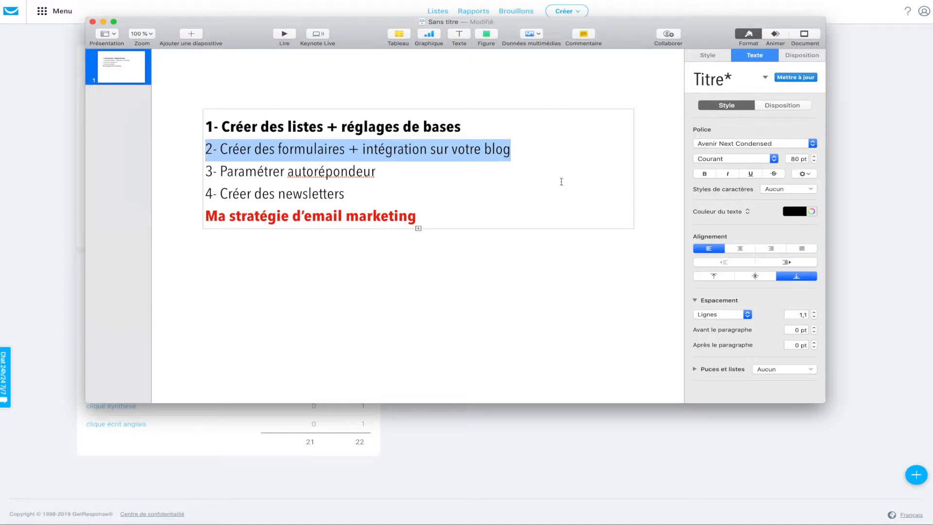
left_click(704, 174)
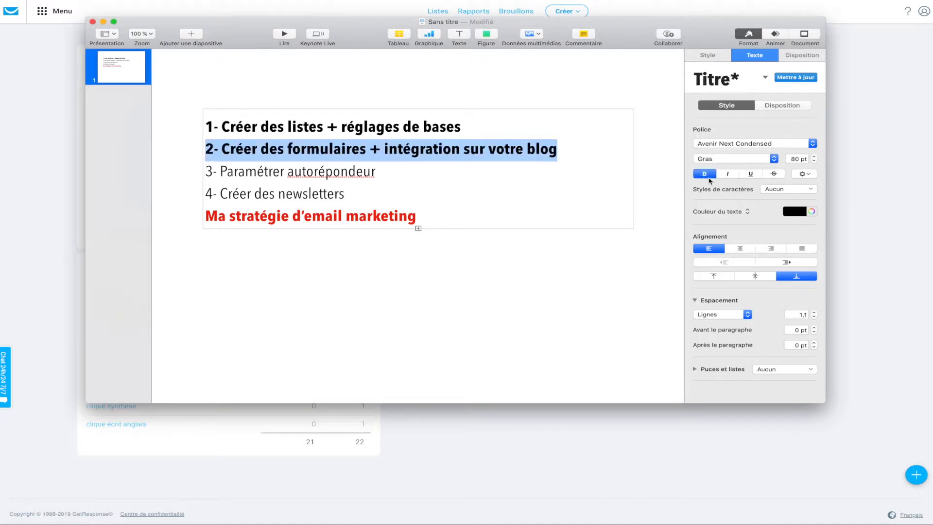
left_click(384, 174)
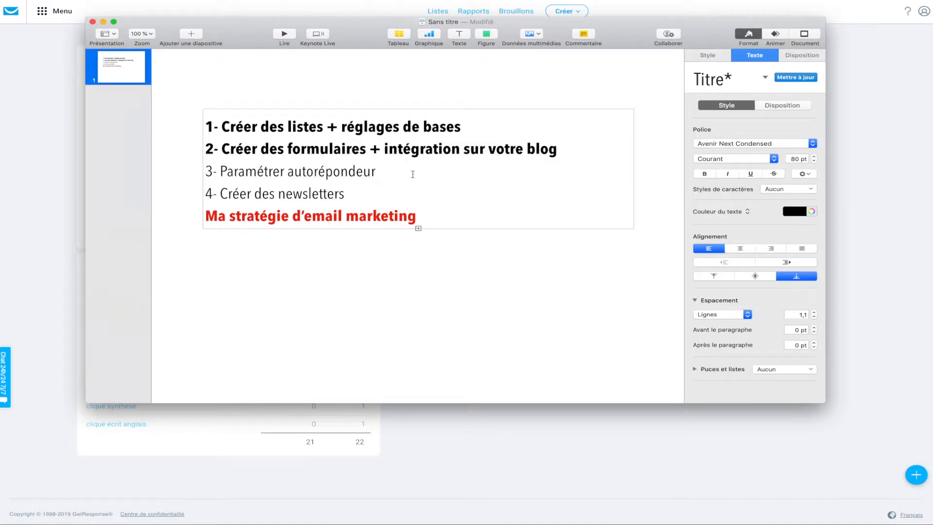
left_click(895, 156)
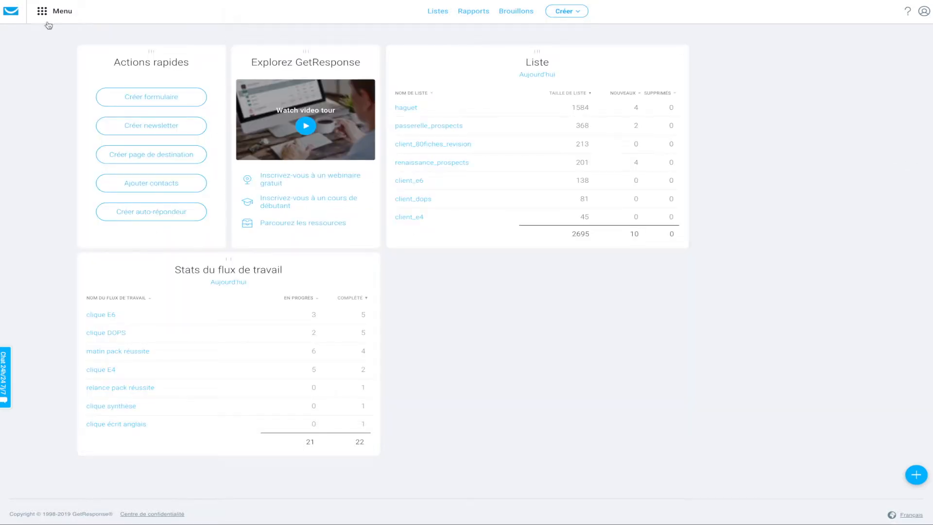
Step: Update the newest untitled WordPress article containing the GetResponse form script and view it on the blog
scroll(55, 14, "down", 1)
scroll(117, 78, "up", 1)
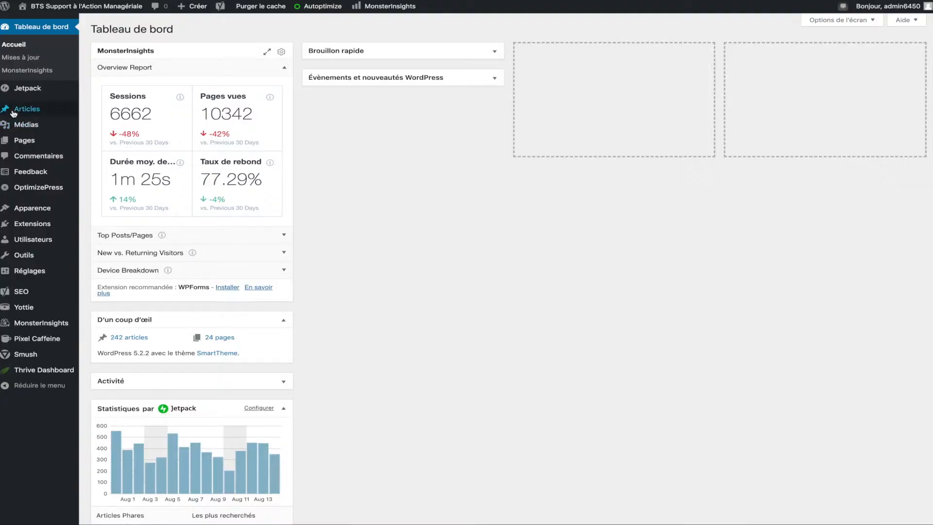
mouse_move(13, 113)
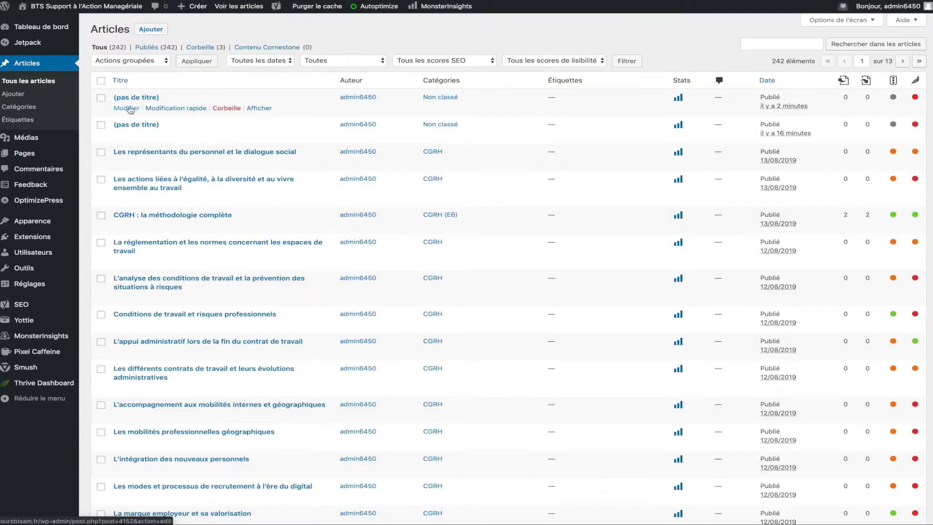
left_click(128, 108)
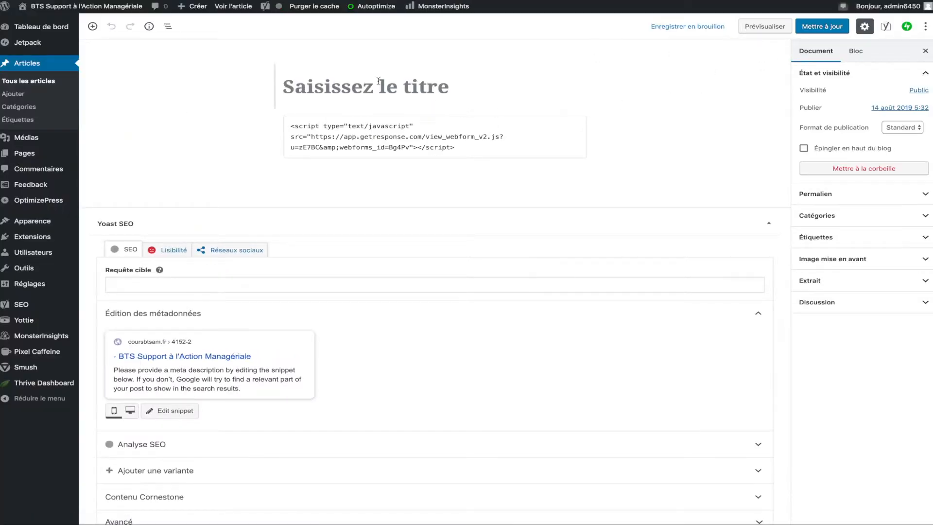
left_click(822, 26)
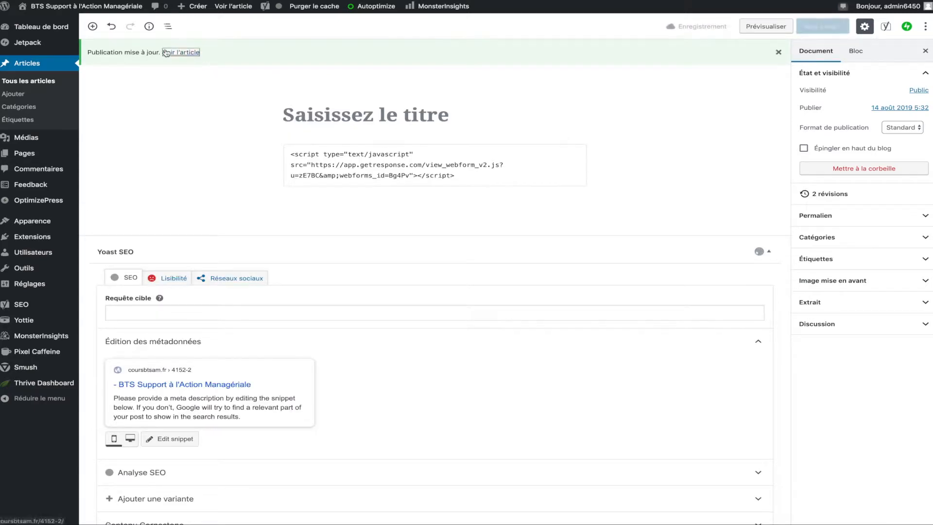
left_click(166, 53)
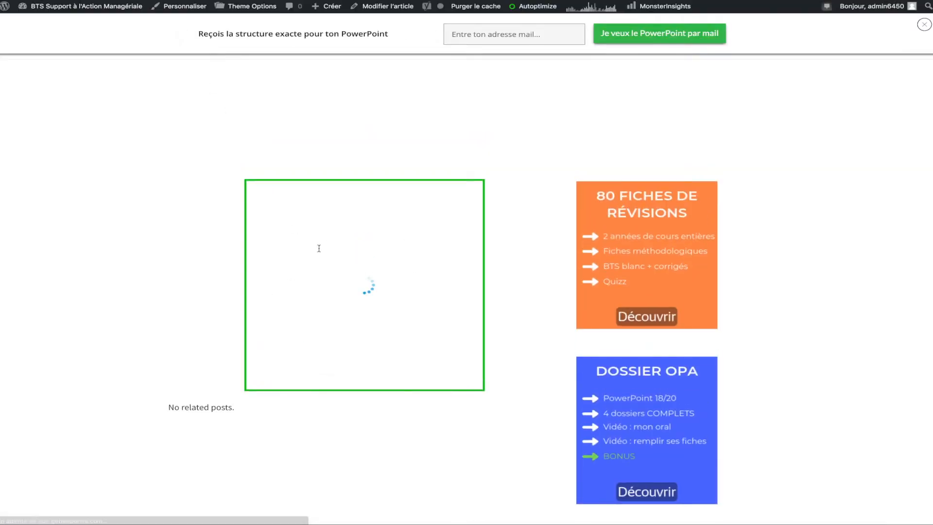
Step: Test the free-ebook form in the article by submitting it with the subscriber's first name and e-mail address
left_click(287, 286)
type("Quentin")
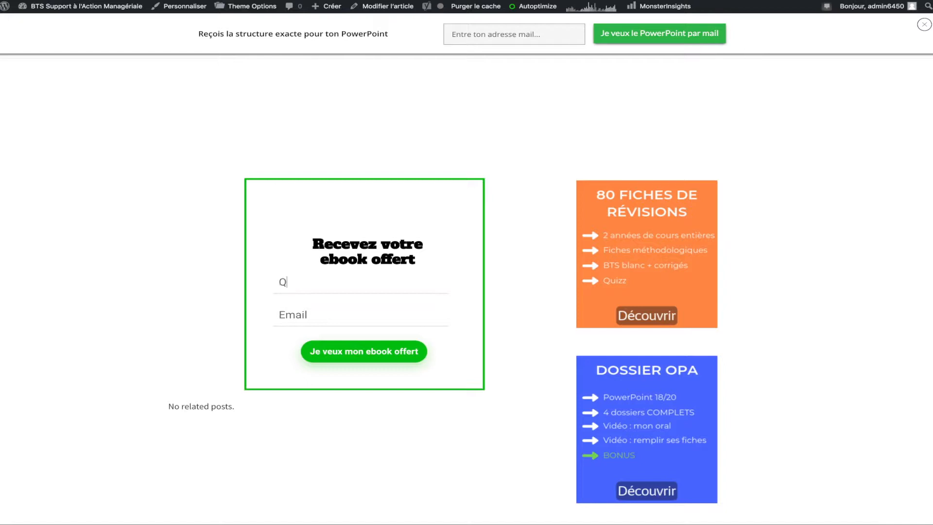
left_click(297, 311)
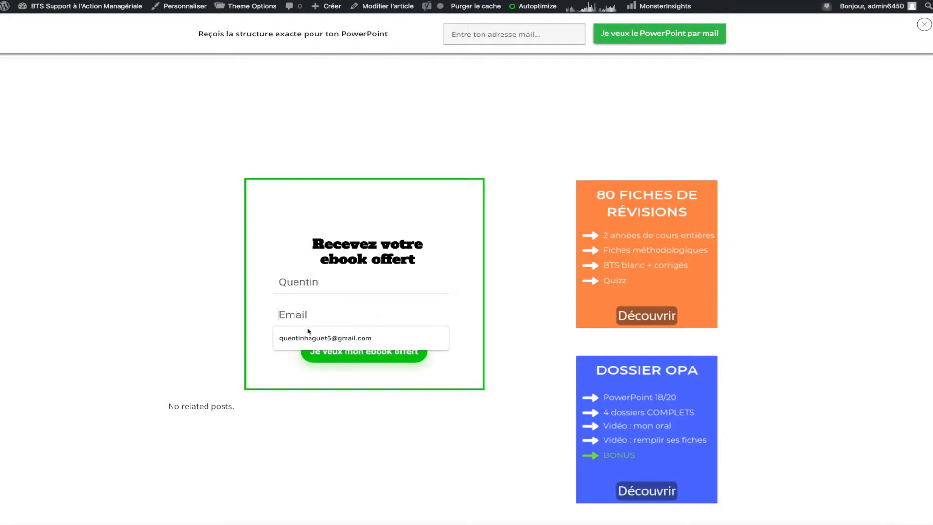
left_click(313, 335)
left_click(364, 353)
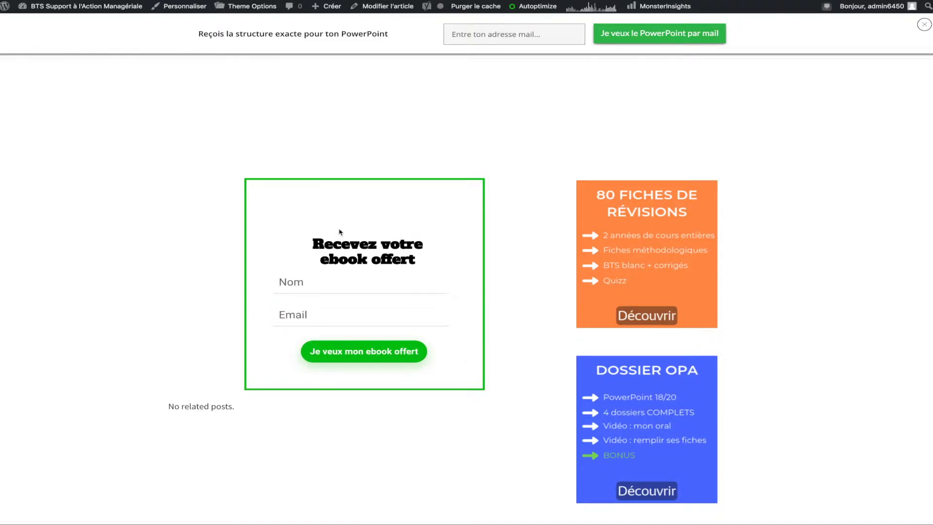
scroll(346, 203, "down", 1)
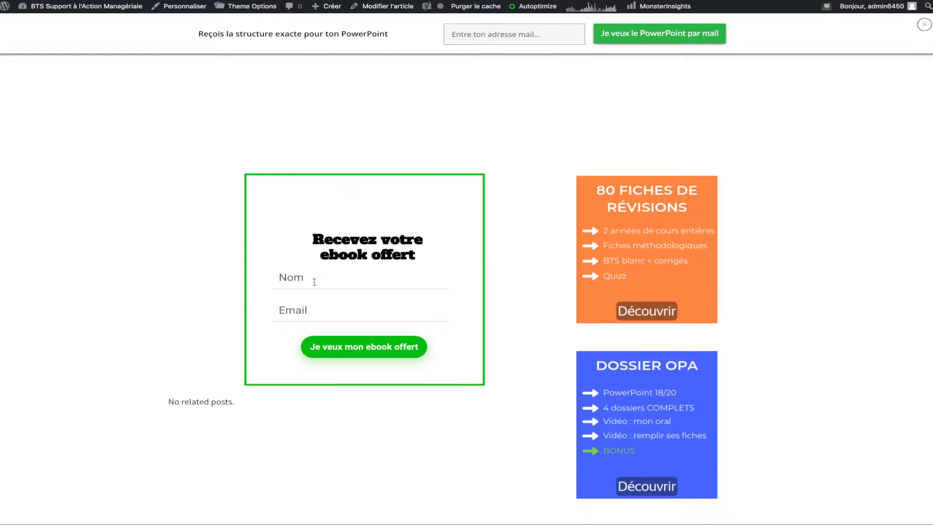
left_click(295, 308)
left_click(293, 279)
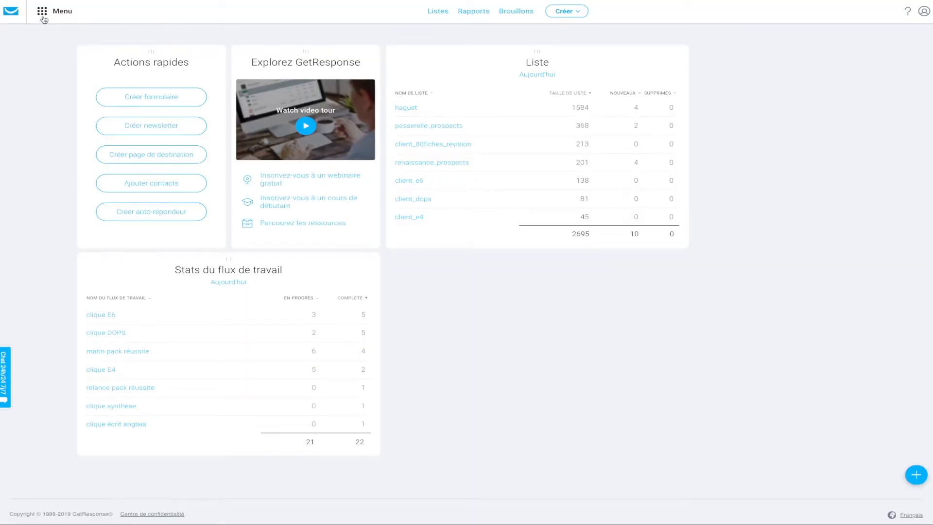
Step: Check the contacts of the essai_test_a list in GetResponse and return to the overview of lists
left_click(431, 13)
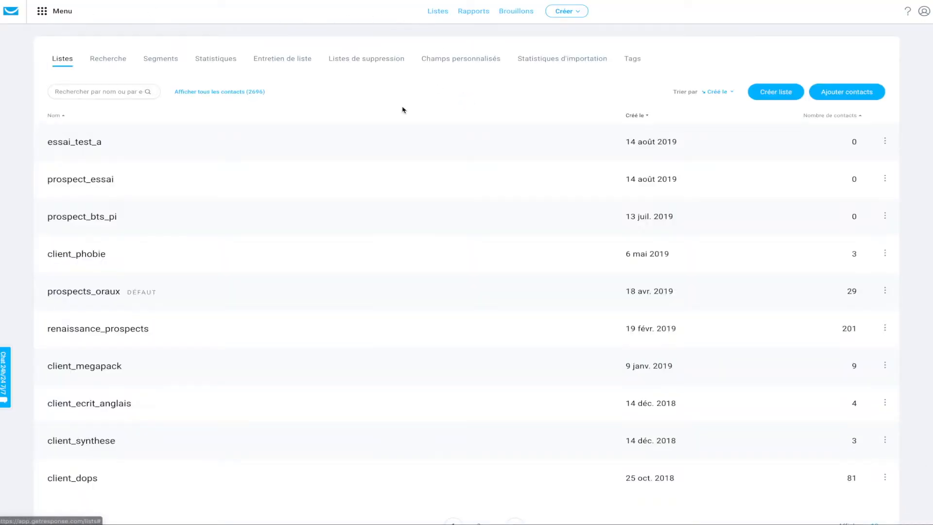
left_click(80, 144)
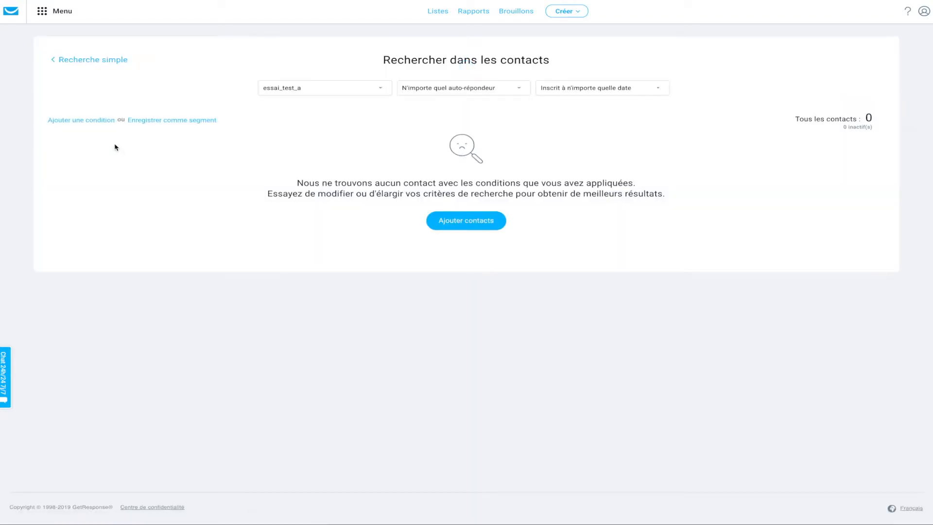
left_click(81, 61)
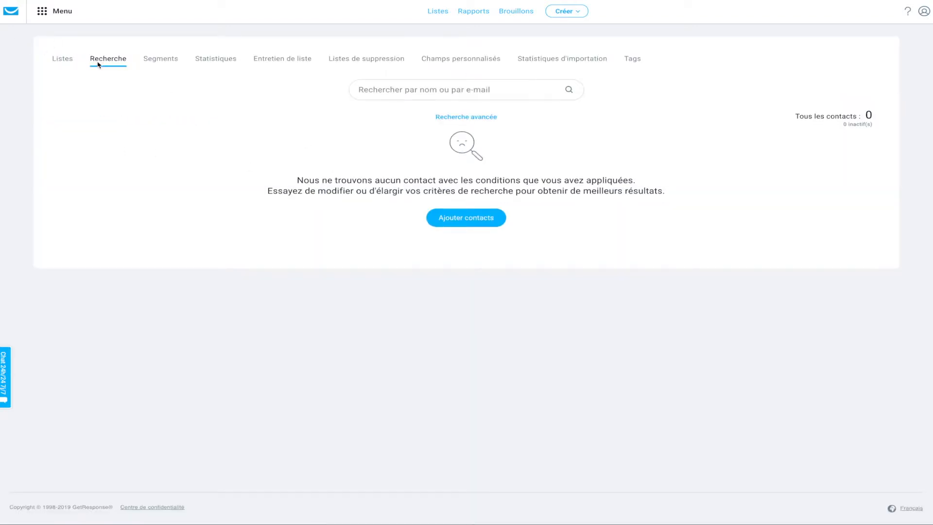
left_click(62, 60)
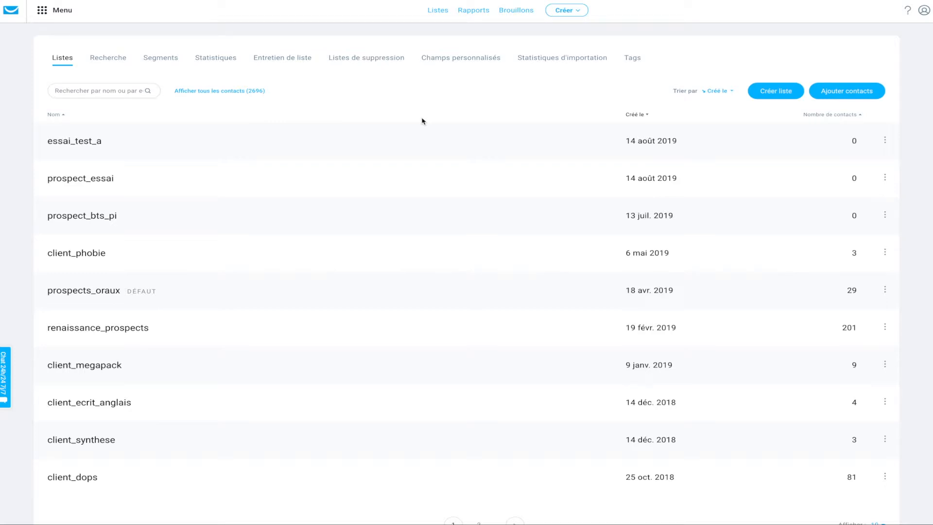
Step: Open the auto-responders, filter them to the essai_test_a list only, and show them in the calendar view
left_click(46, 11)
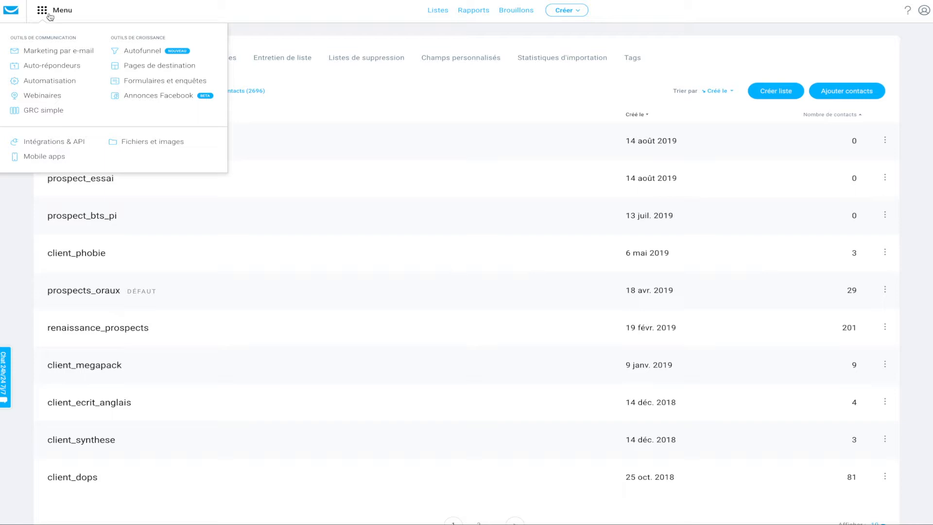
left_click(47, 67)
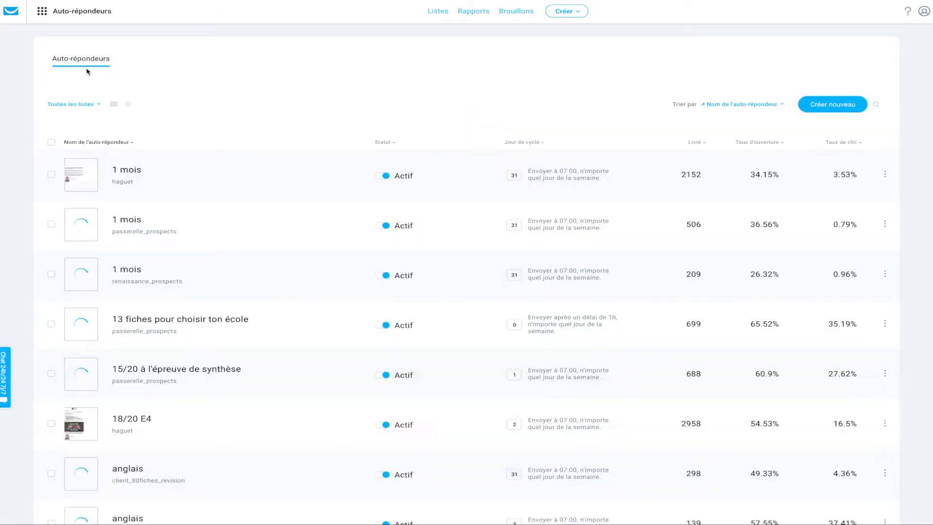
left_click(95, 105)
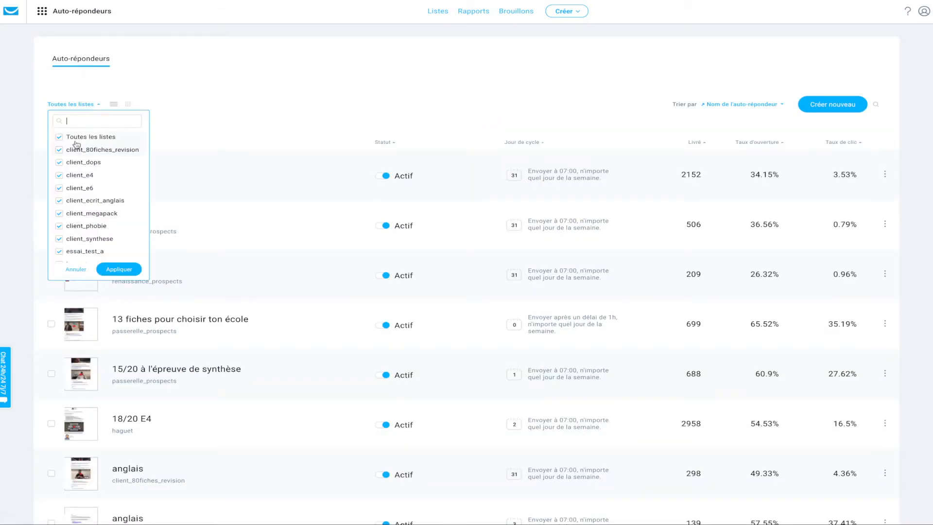
left_click(70, 140)
scroll(77, 157, "down", 4)
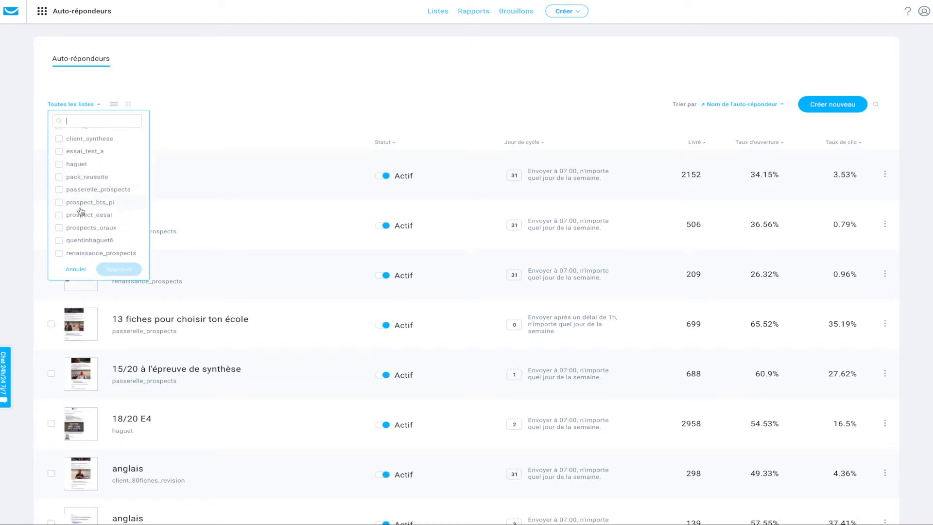
scroll(90, 222, "up", 1)
scroll(89, 221, "up", 1)
scroll(89, 214, "up", 1)
scroll(89, 214, "up", 1)
scroll(94, 200, "down", 2)
left_click(60, 197)
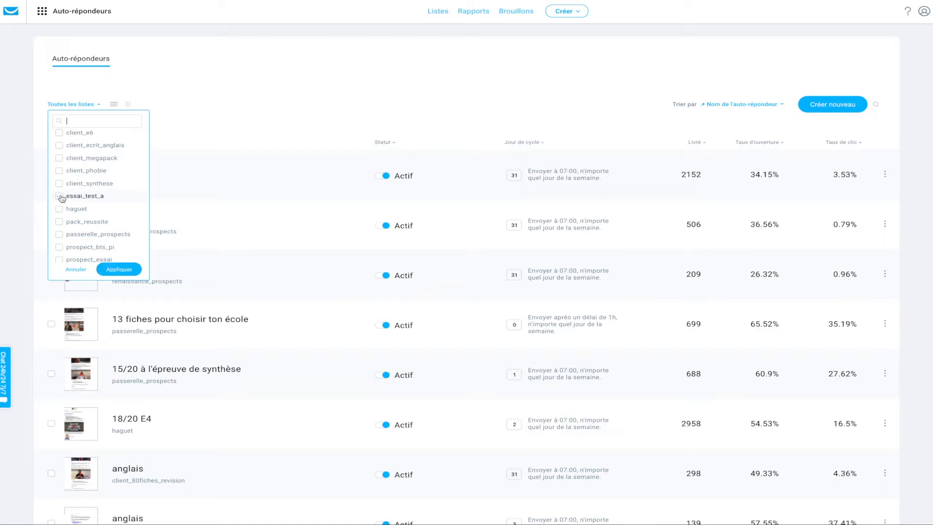
left_click(114, 269)
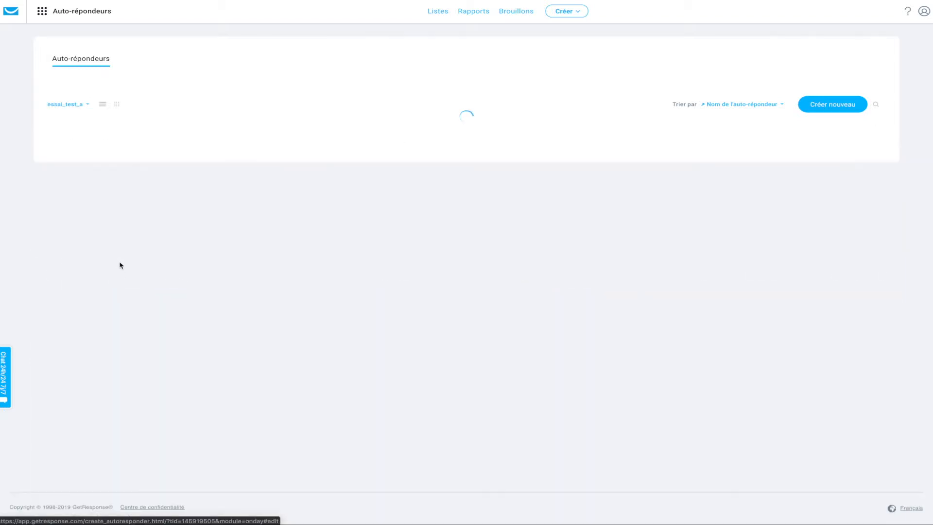
left_click(116, 104)
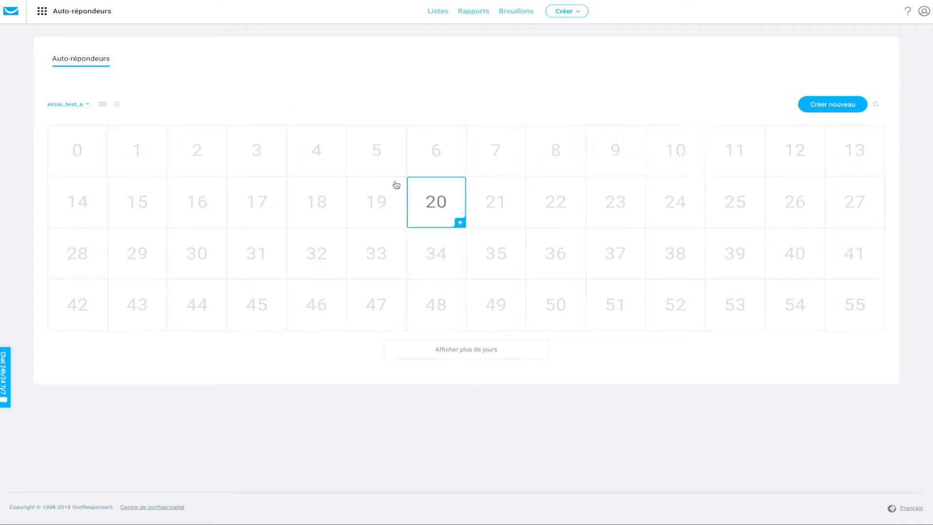
Step: Start a new auto-responder on day 0 named "essai premier mail" and assign it to the essai_test_a list
left_click(78, 150)
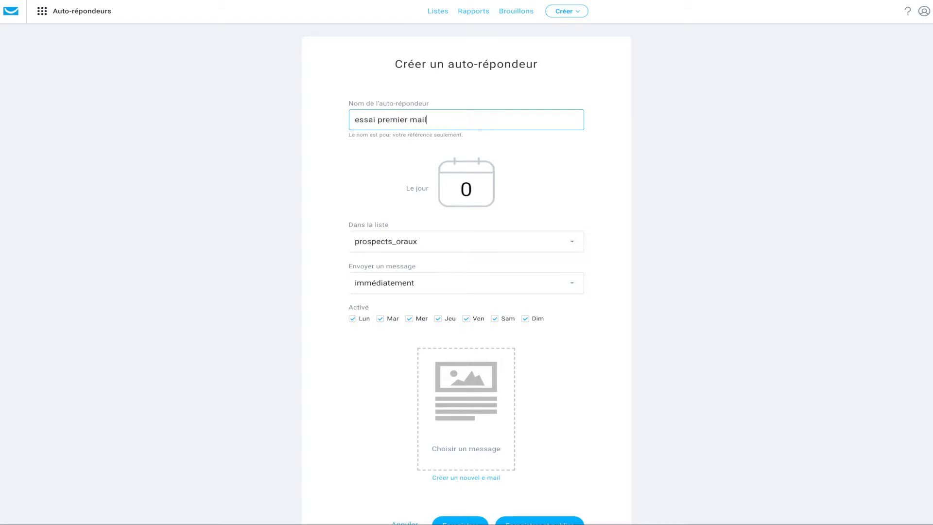
scroll(403, 217, "down", 2)
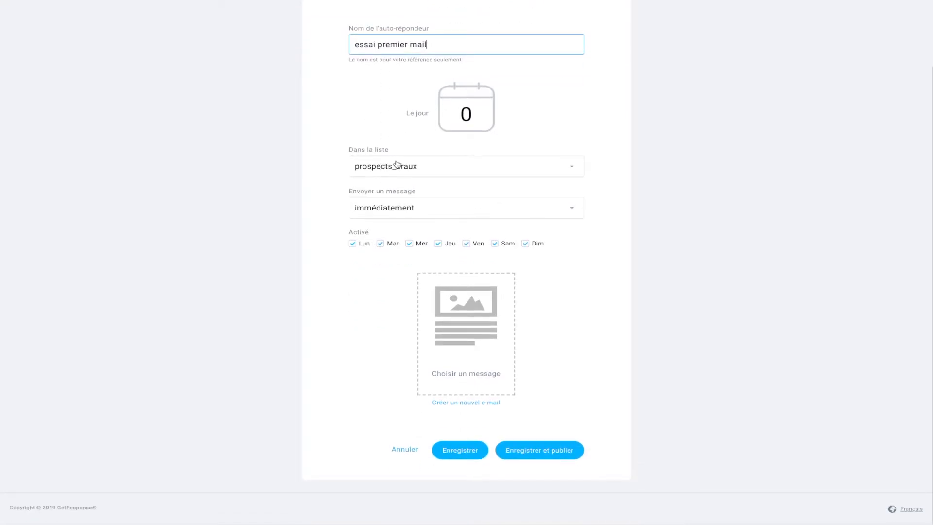
left_click(452, 170)
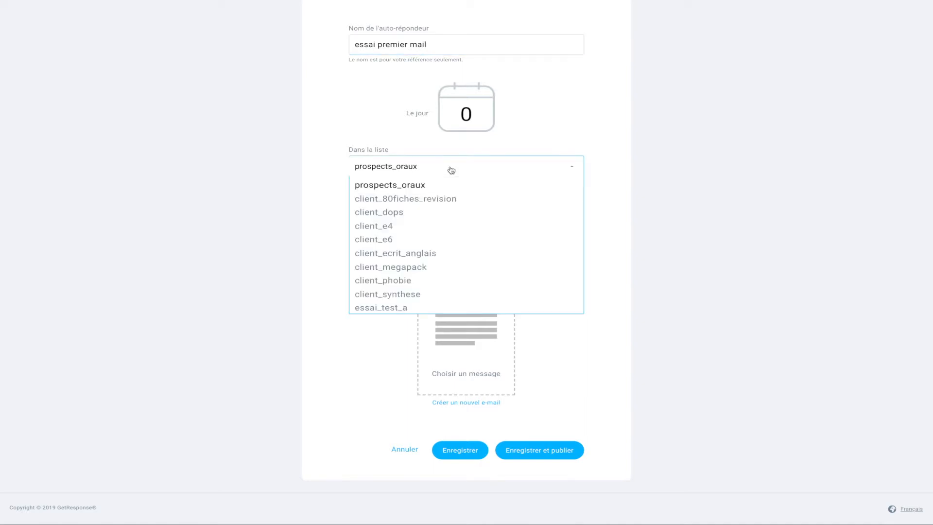
scroll(421, 210, "down", 3)
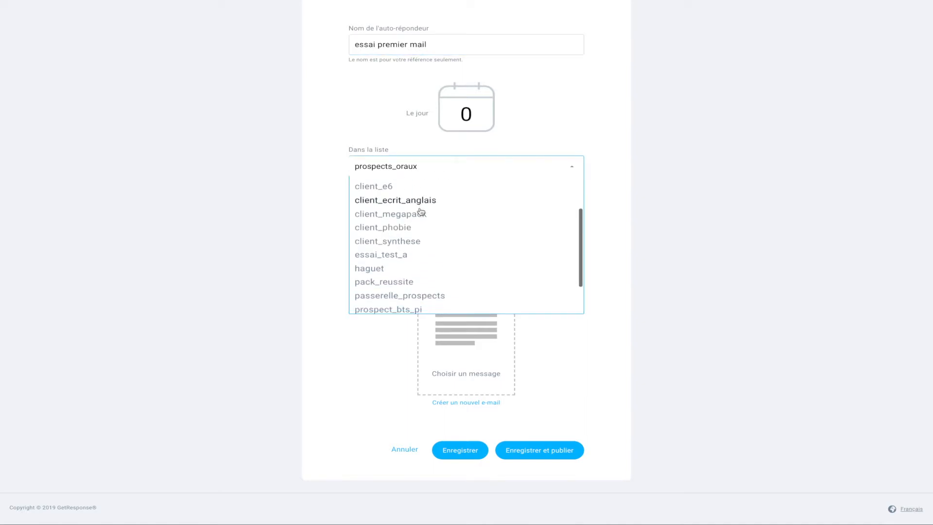
left_click(390, 246)
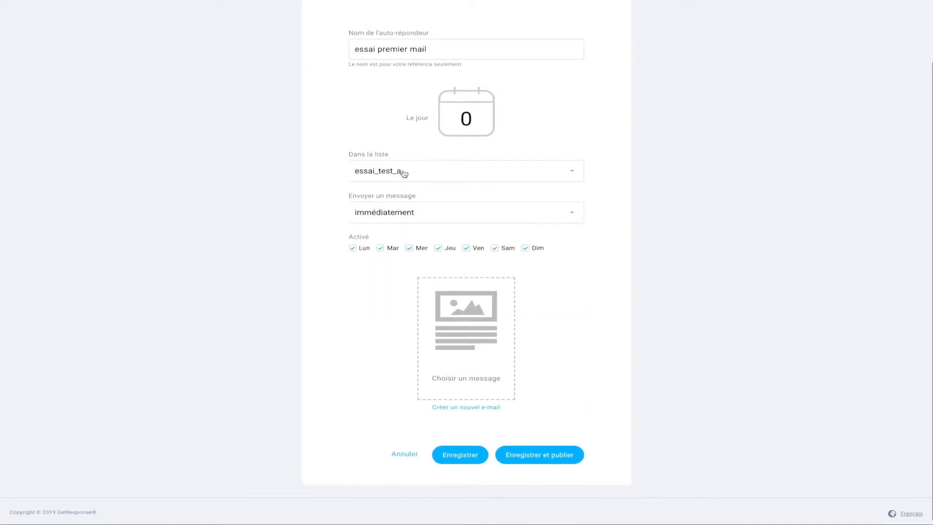
Step: Try sending the auto-responder message with a 1-hour delay and set it back to immédiatement
scroll(438, 195, "down", 1)
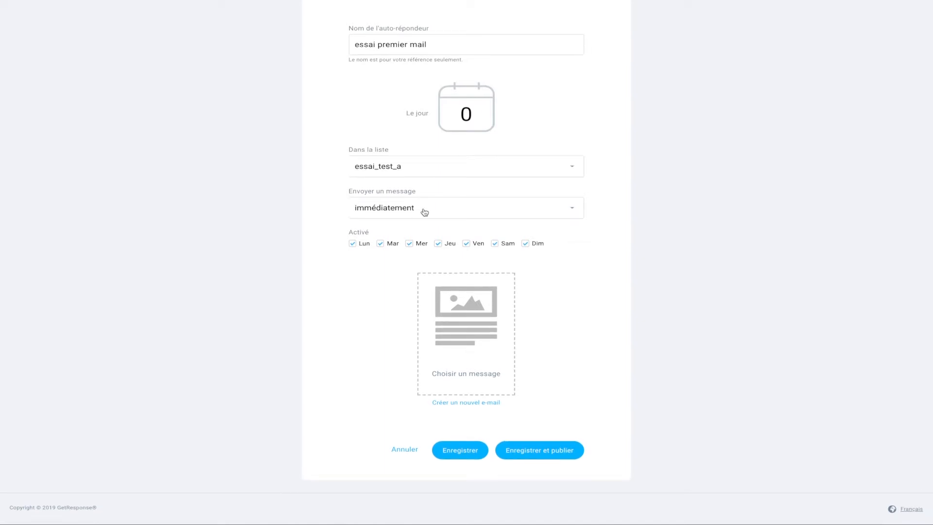
left_click(425, 211)
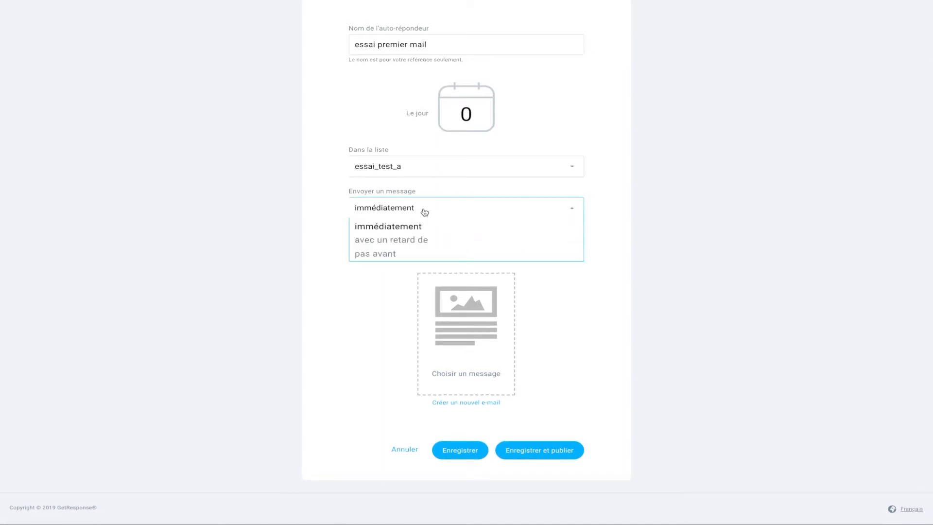
left_click(393, 241)
left_click(364, 249)
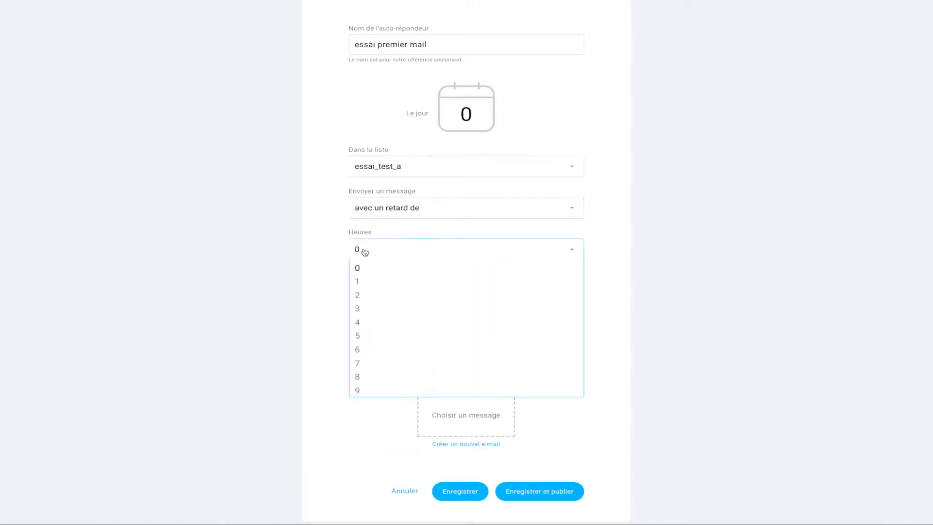
left_click(358, 279)
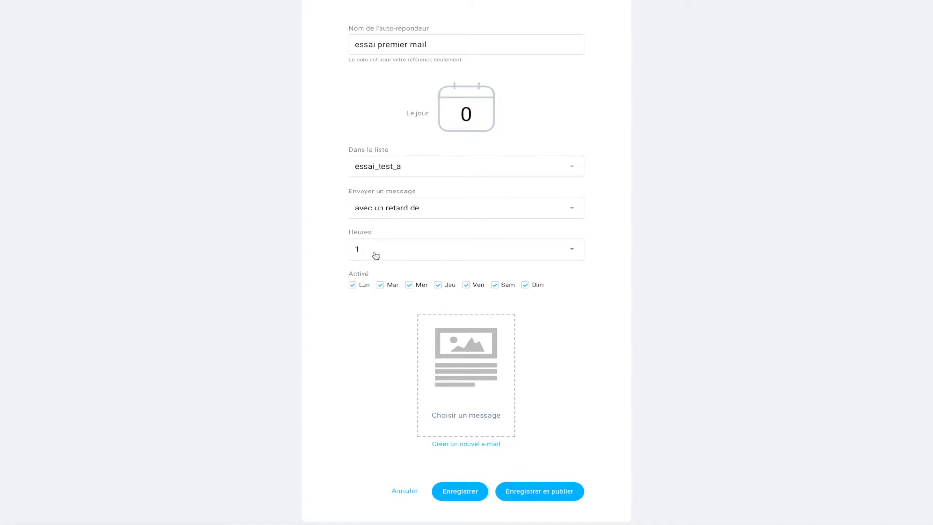
left_click(431, 211)
left_click(391, 226)
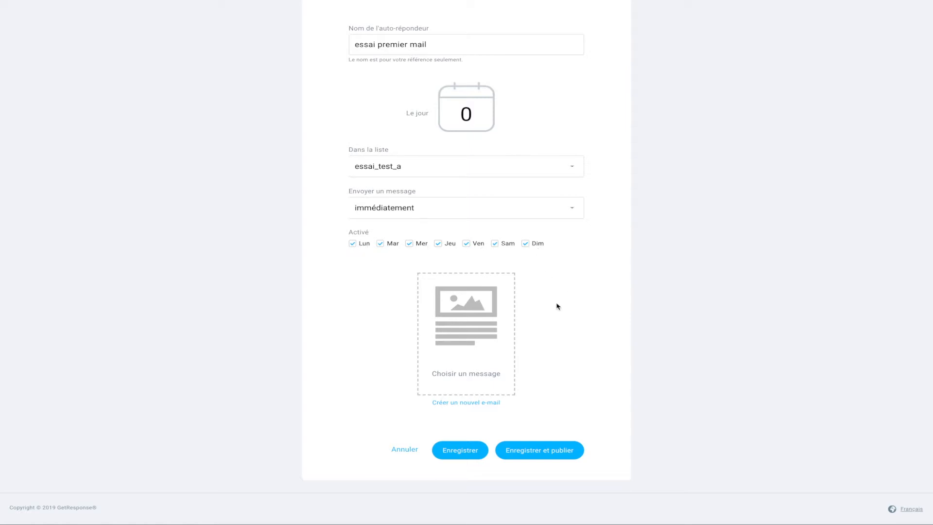
Step: Create a new e-mail for the auto-responder and name the message "essai mail premier jour"
left_click(463, 403)
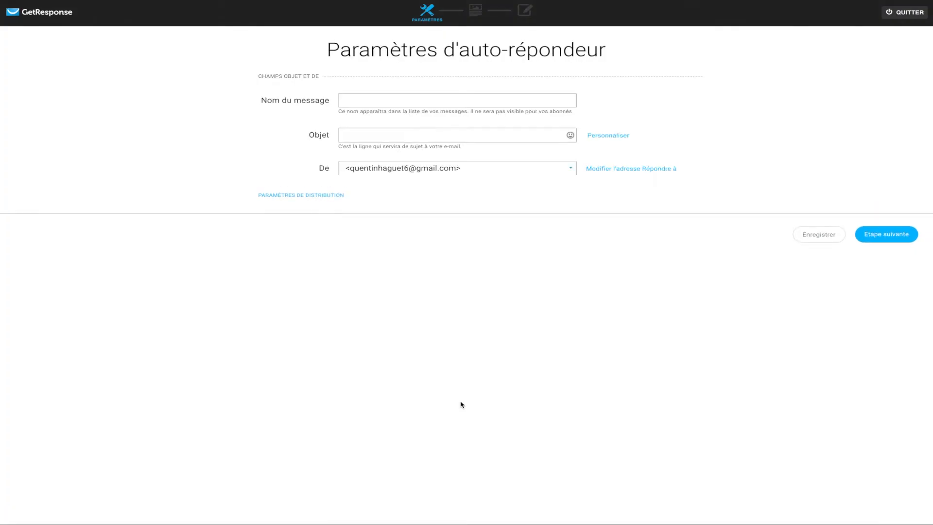
left_click(359, 99)
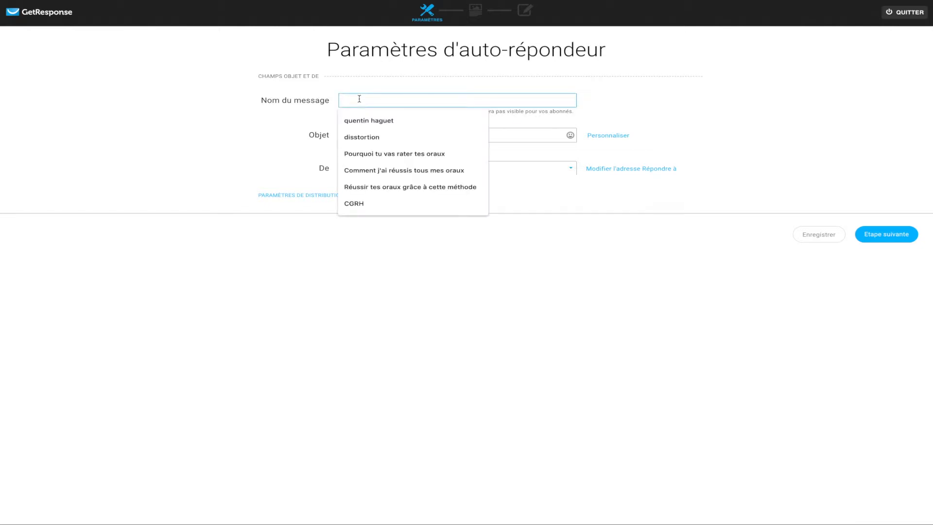
left_click(348, 85)
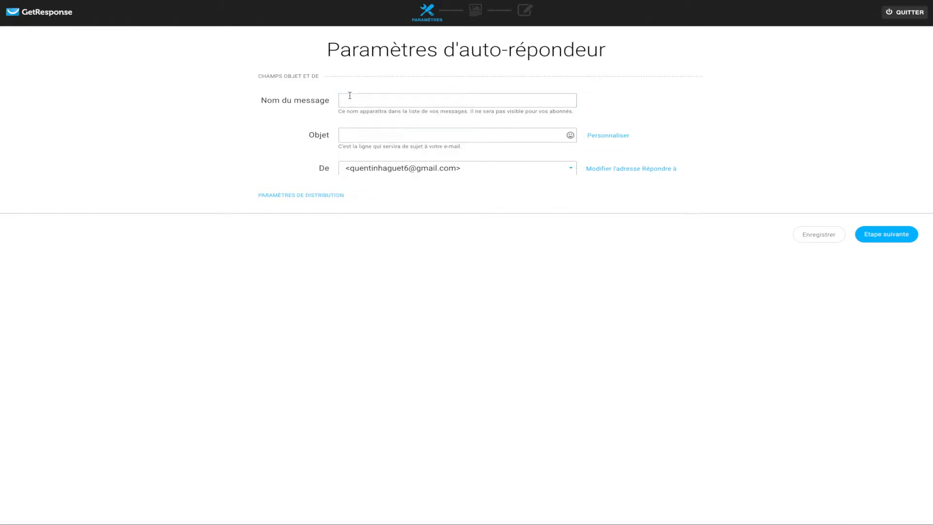
left_click(350, 96)
type("es")
type("sai mail premier jo")
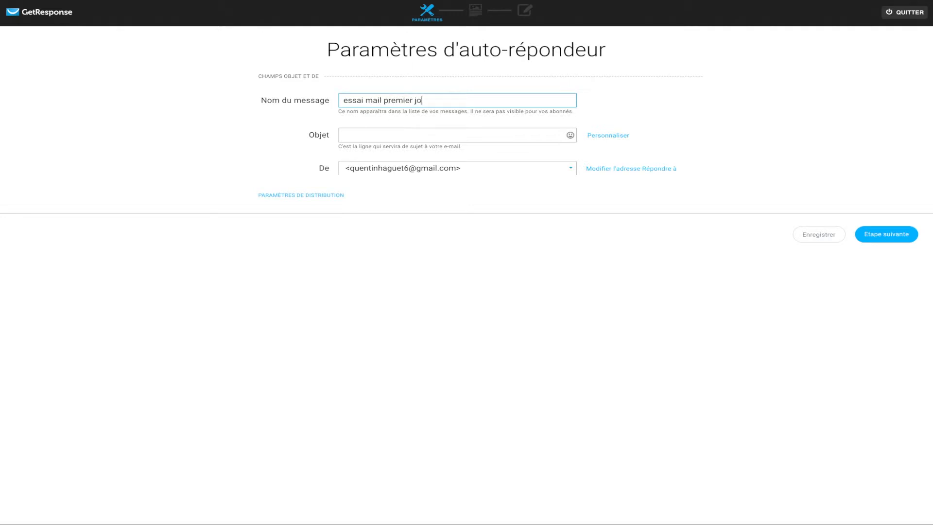
type("ur")
Step: Set the e-mail subject to "Votre ebook offert" followed by a smiley emoji
left_click(356, 134)
left_click(353, 135)
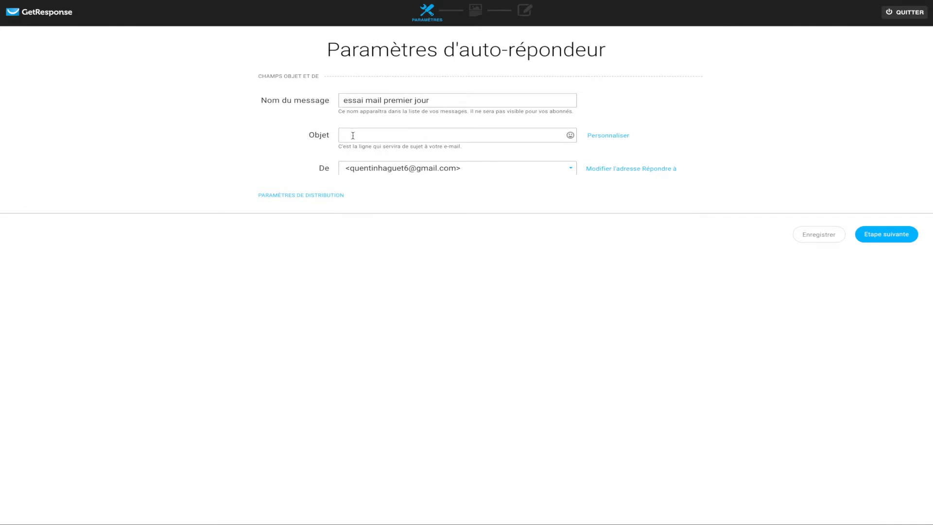
left_click(354, 135)
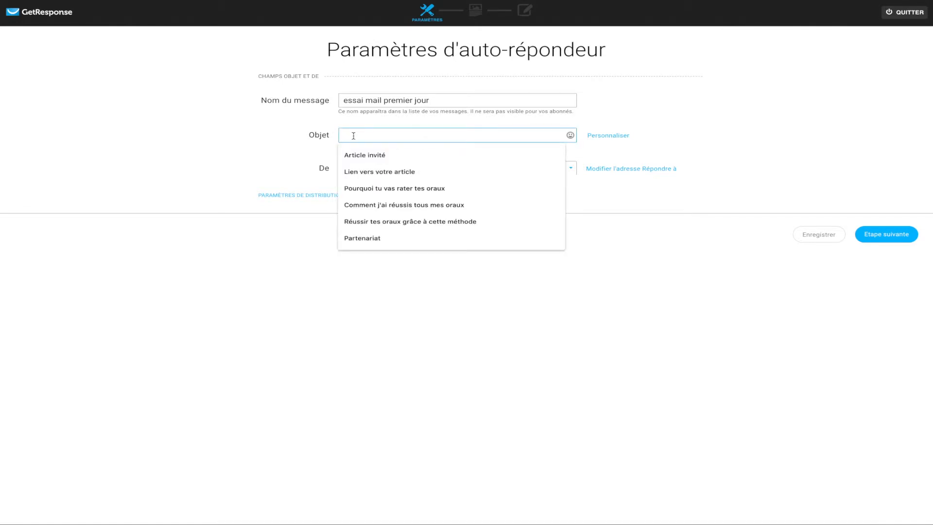
type("ess")
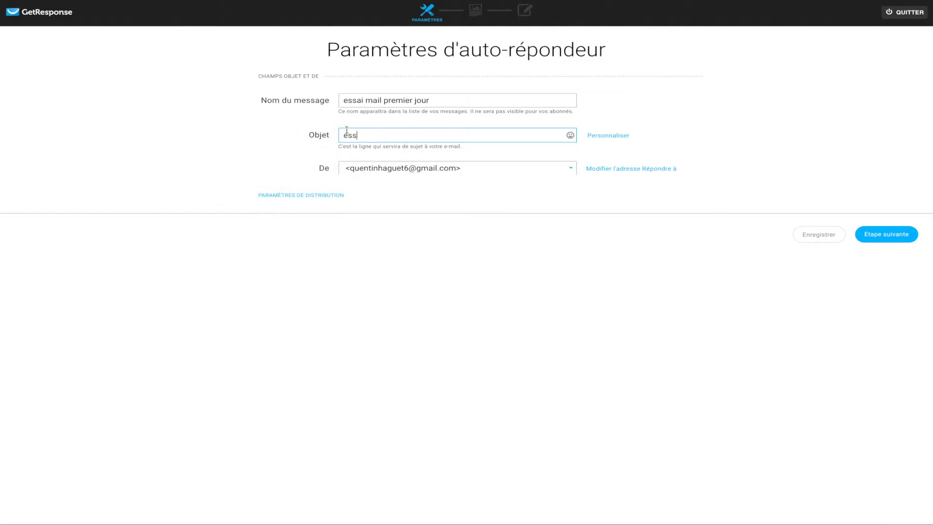
type("Votre ebook offert")
left_click(570, 135)
left_click(529, 173)
left_click(656, 128)
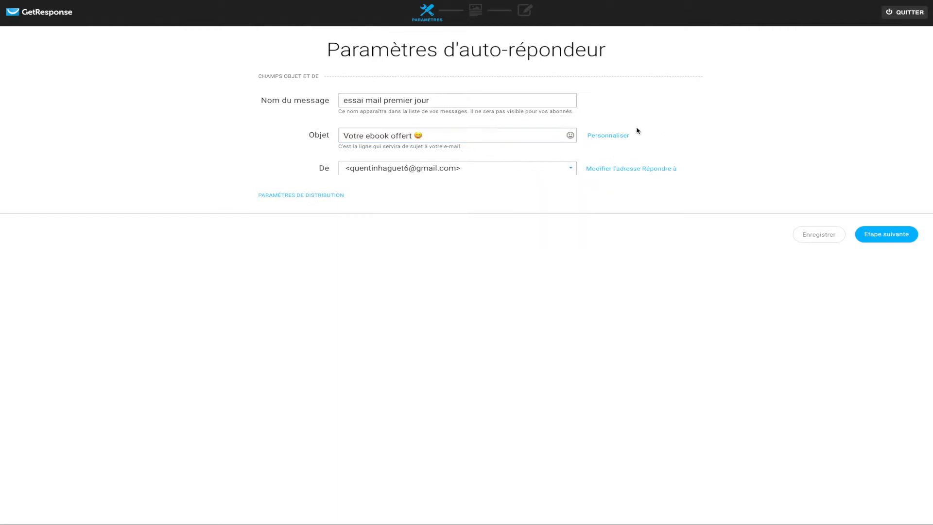
Step: Choose the coursbtsam address as the sender and also as the reply-to address
left_click(560, 170)
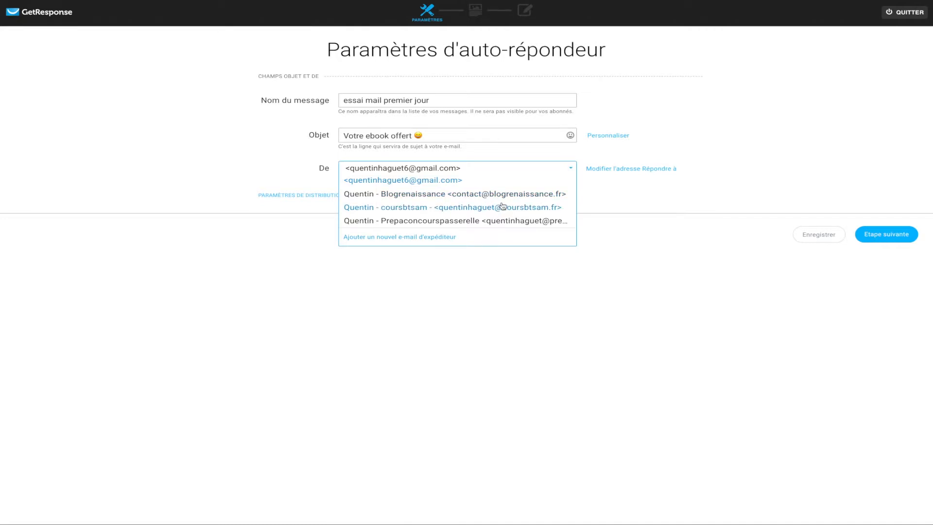
left_click(465, 208)
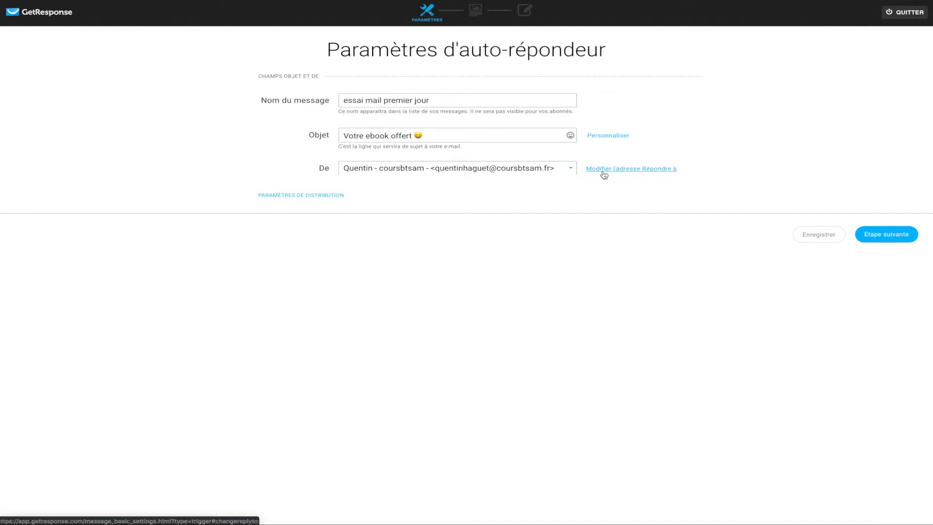
left_click(628, 172)
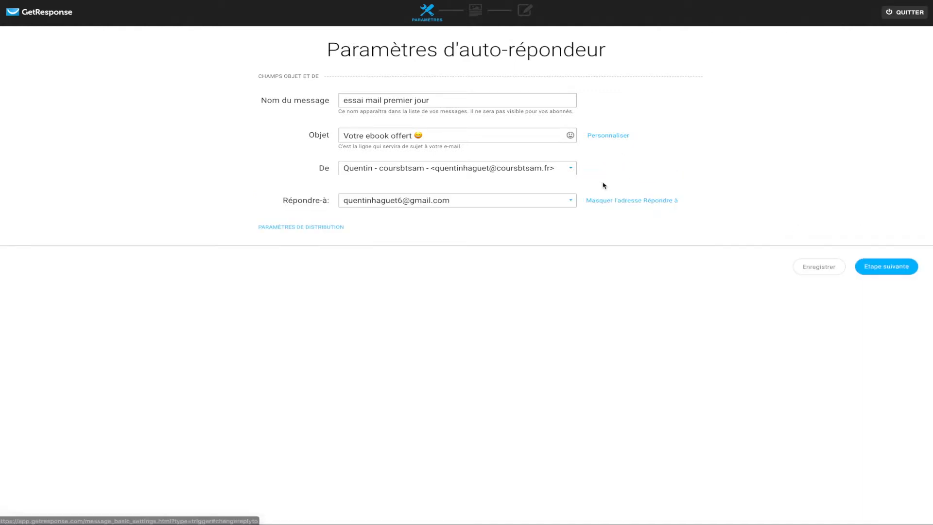
left_click(443, 204)
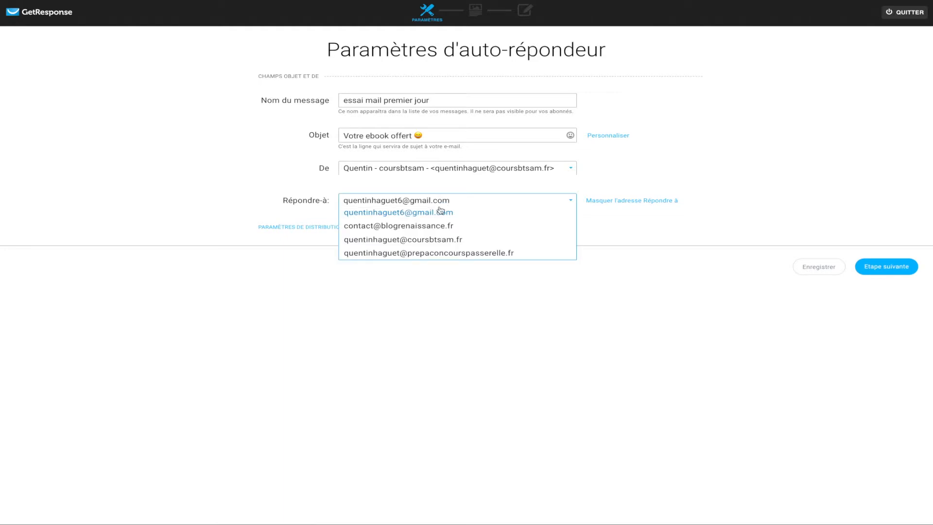
left_click(419, 240)
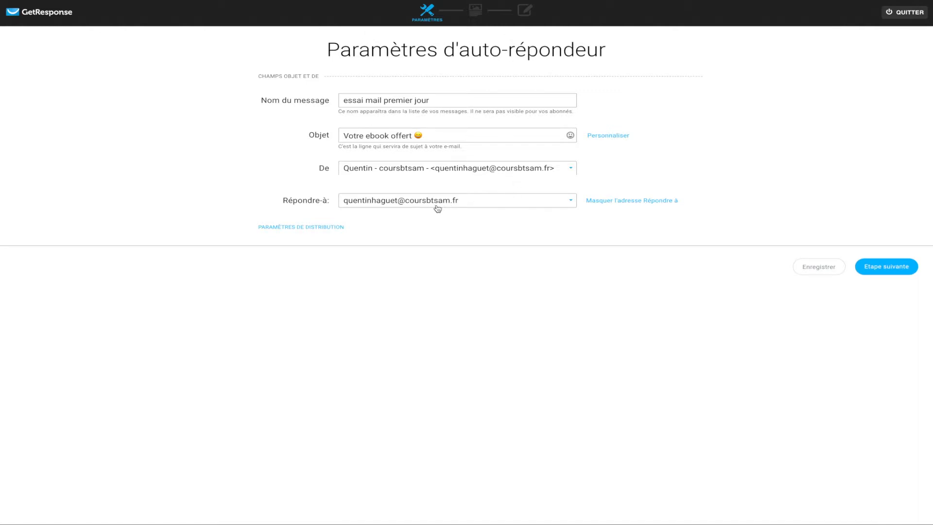
left_click(618, 201)
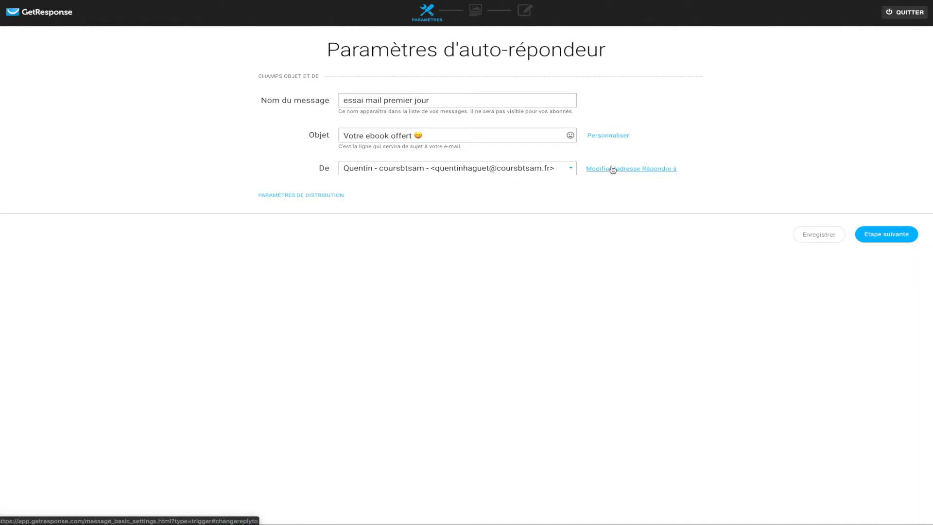
left_click(613, 169)
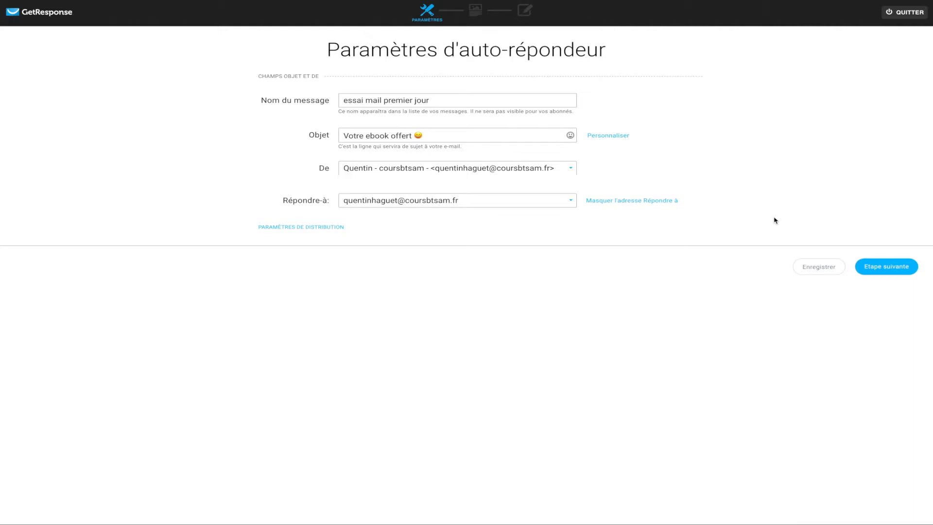
Step: Continue to the message templates and use the Art Gallery model from the Éducation category
left_click(885, 271)
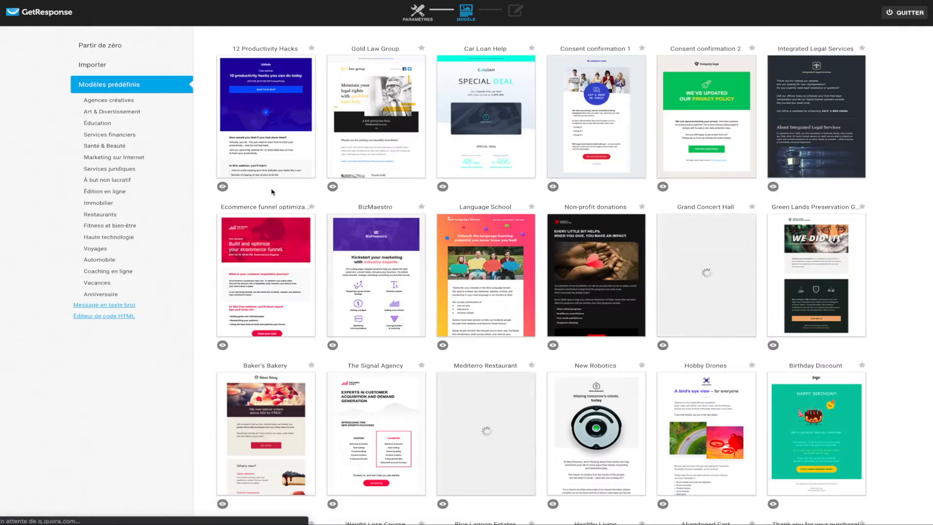
mouse_move(284, 128)
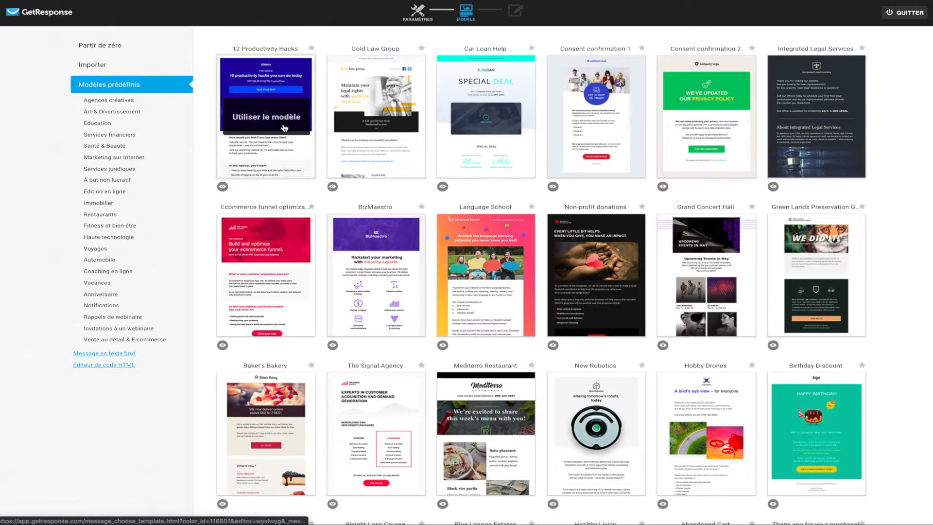
mouse_move(823, 247)
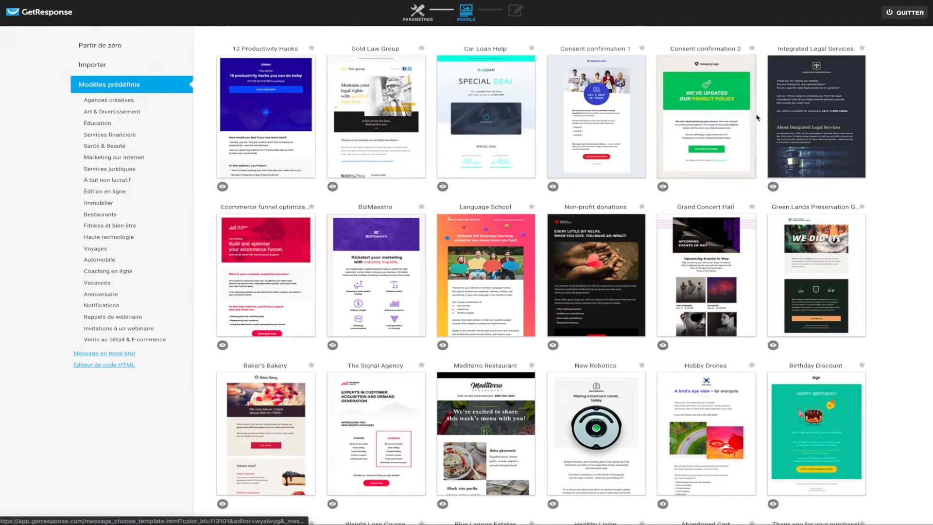
mouse_move(490, 87)
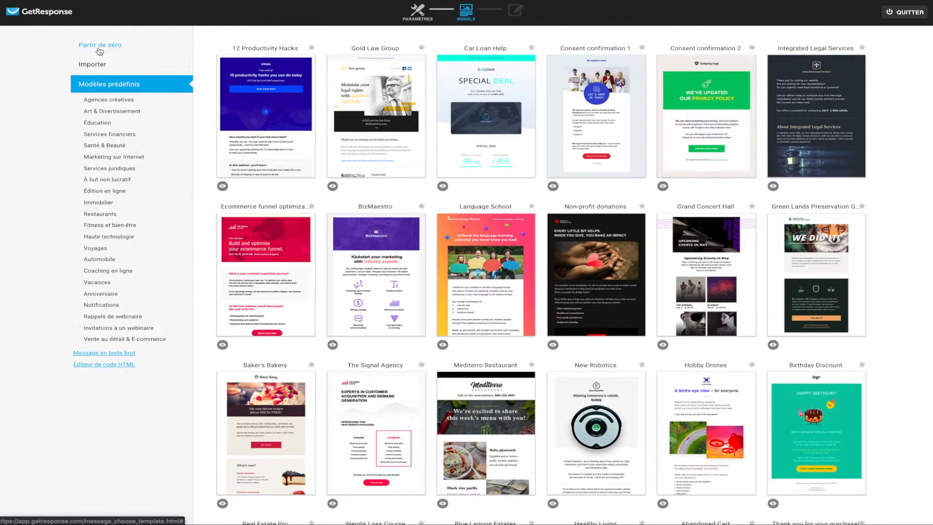
left_click(100, 124)
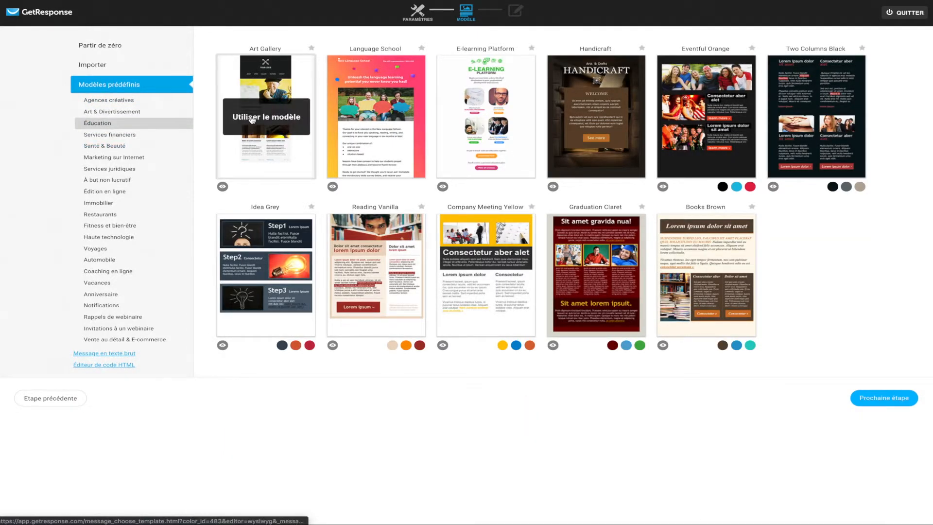
left_click(260, 121)
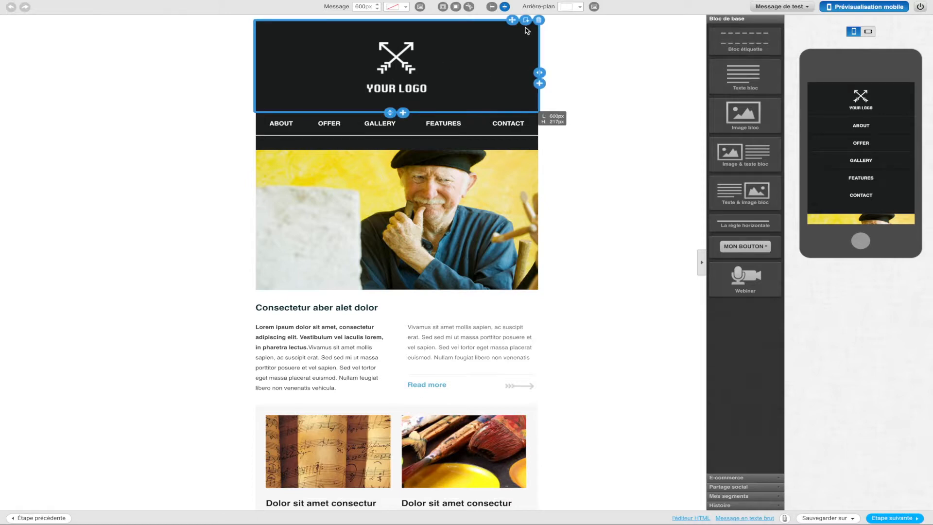
Step: Delete the logo block from the e-mail and rename the OFFER menu item to "service"
left_click(538, 19)
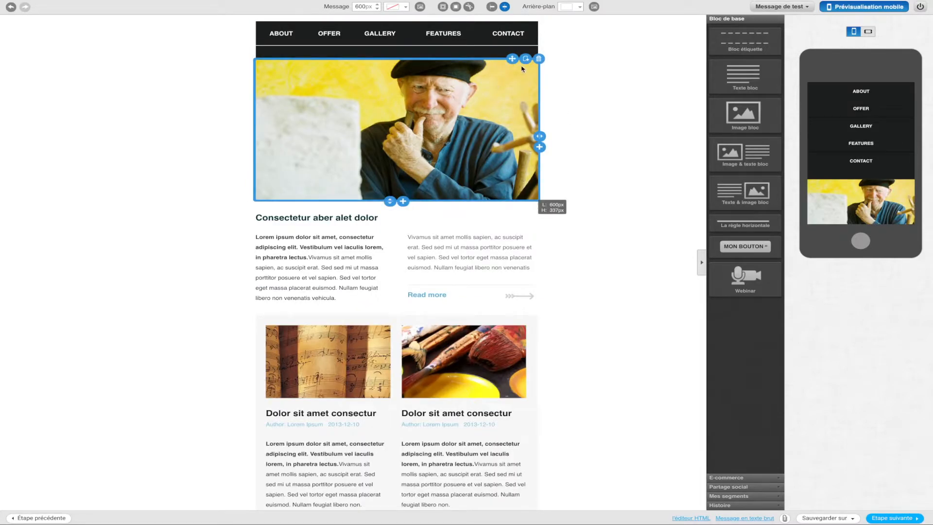
left_click(335, 33)
key("BackSpace")
key("BackSpace")
key("BackSpace")
type("service")
left_click(564, 109)
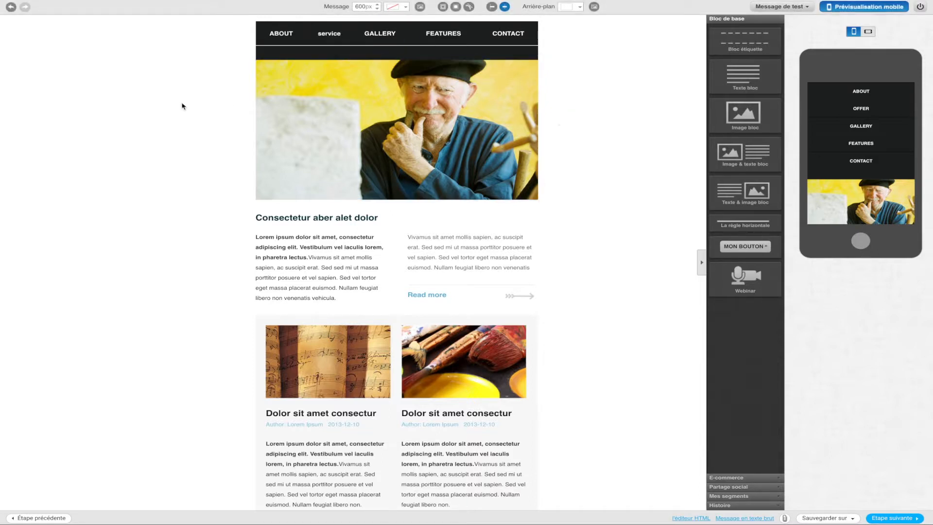
Step: Replace the two text paragraphs under the "Consectetur aber alet dolor" heading with an image-and-text block and a button below it
left_click(312, 260)
scroll(364, 213, "down", 2)
left_click(397, 186)
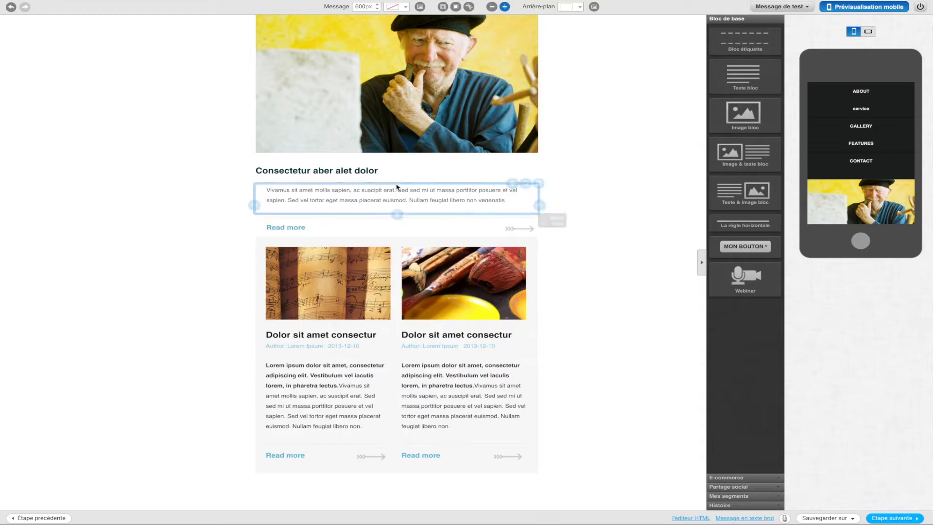
left_click(537, 182)
left_click_drag(738, 153, 384, 195)
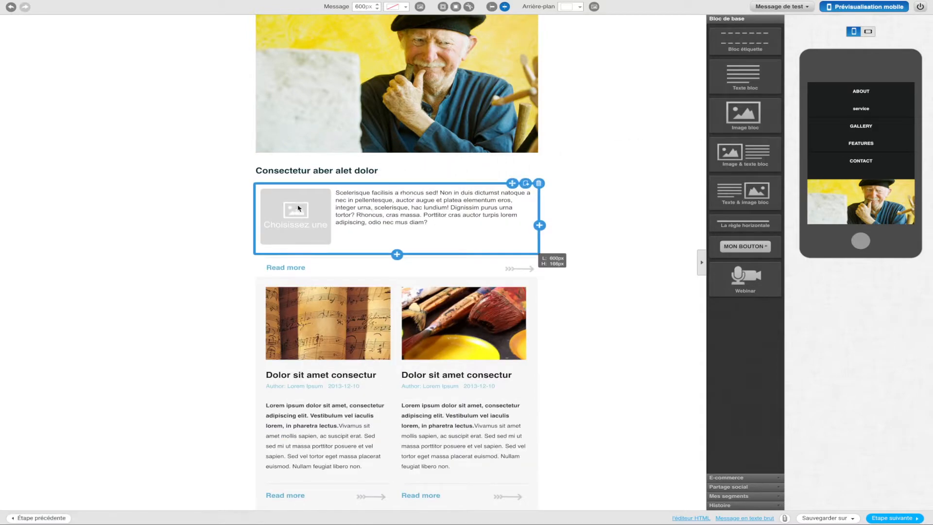
left_click_drag(744, 246, 391, 279)
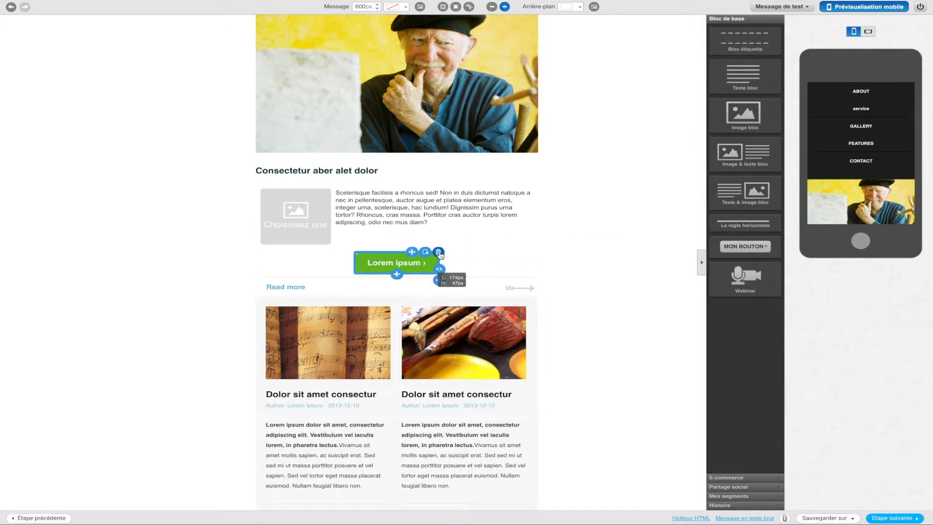
Step: Finish the e-mail design and return to the auto-responder form with the message attached
scroll(425, 246, "up", 1)
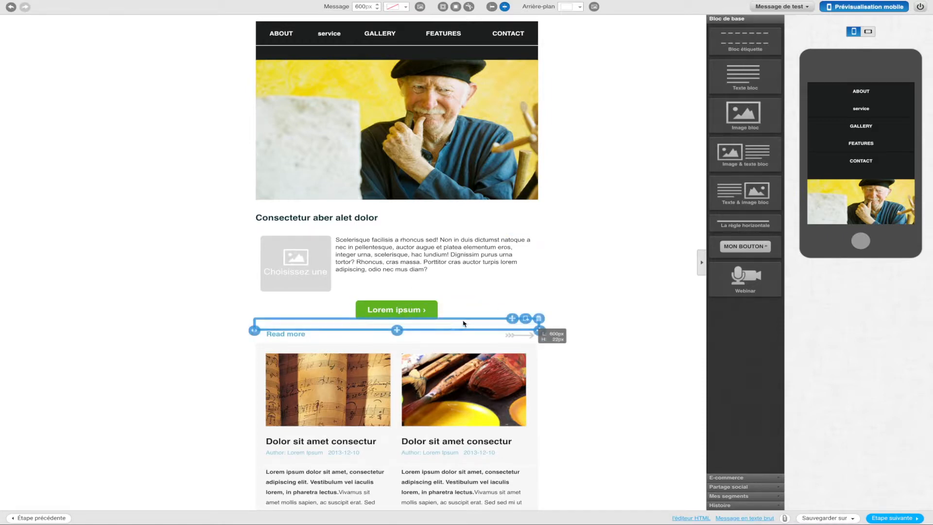
scroll(389, 145, "down", 3)
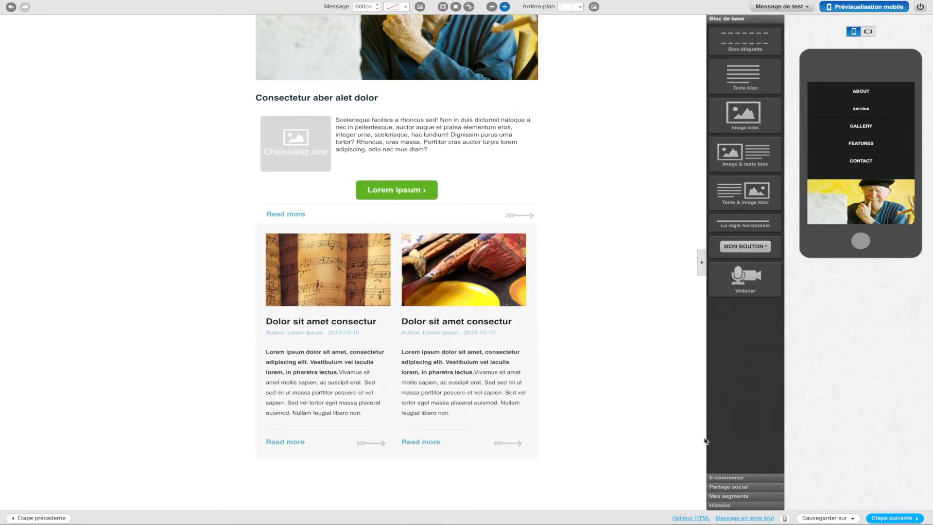
left_click(883, 518)
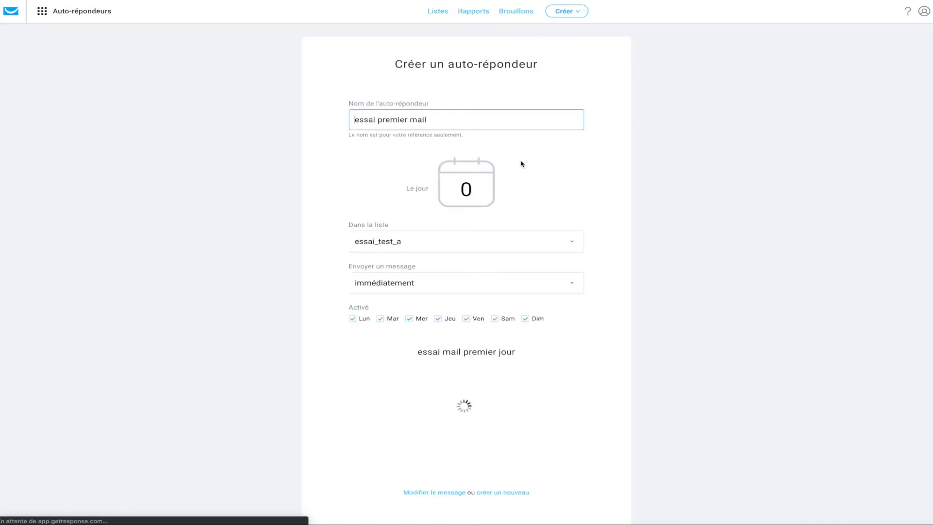
scroll(578, 156, "down", 2)
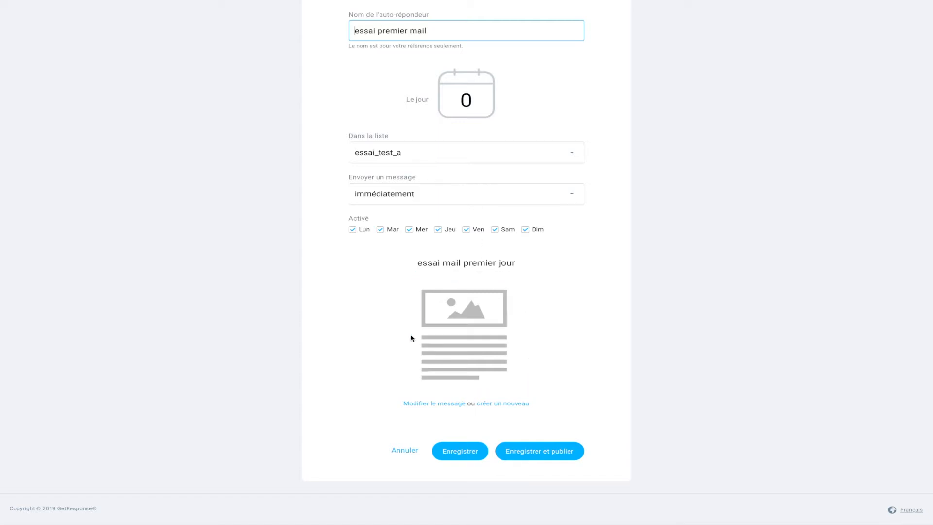
Step: Save and publish the auto-responder, and extend the auto-responder calendar to show more days
left_click(539, 451)
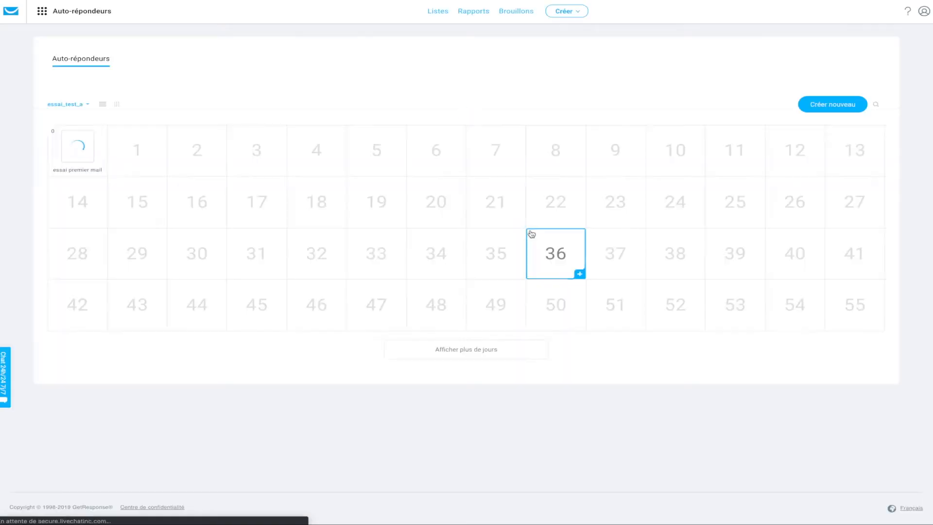
mouse_move(73, 146)
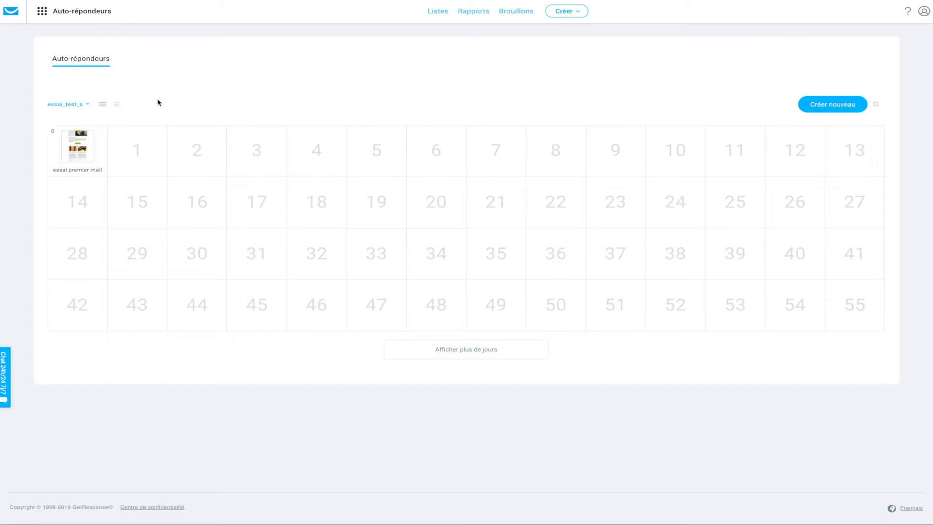
mouse_move(76, 176)
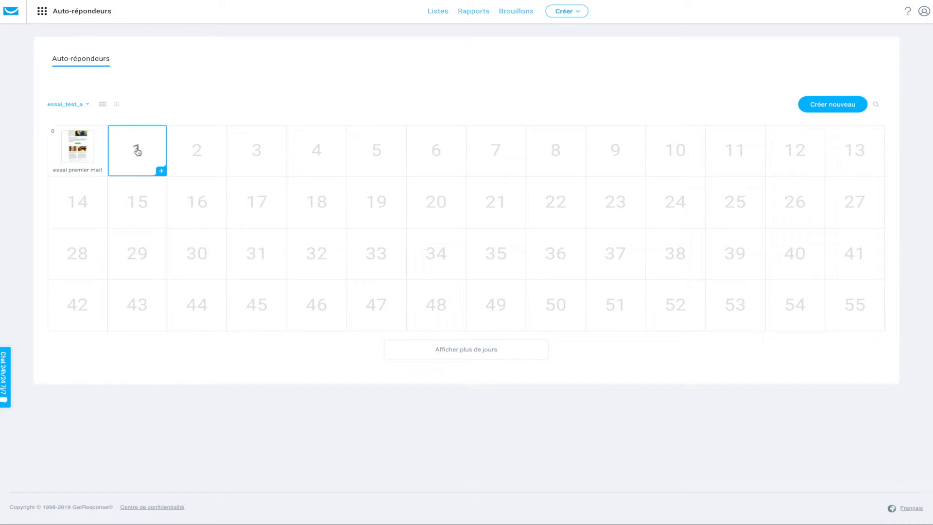
mouse_move(197, 161)
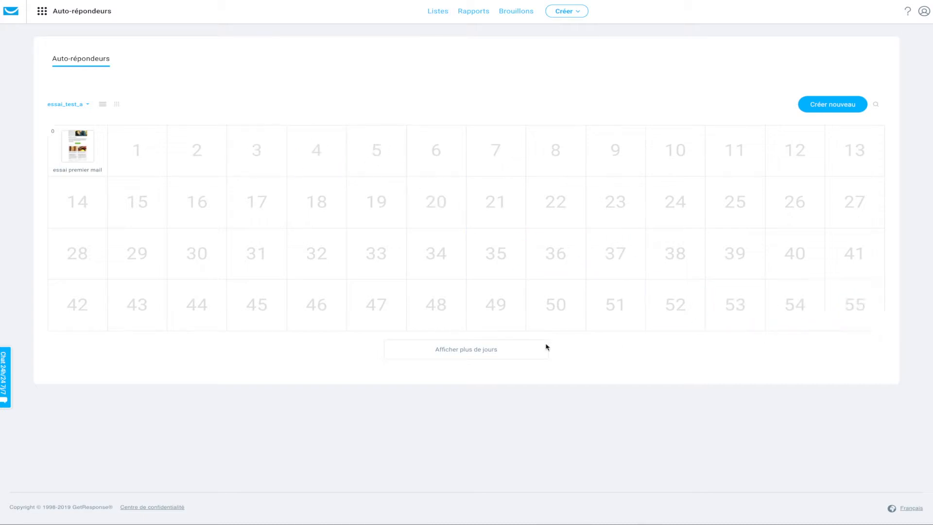
left_click(503, 350)
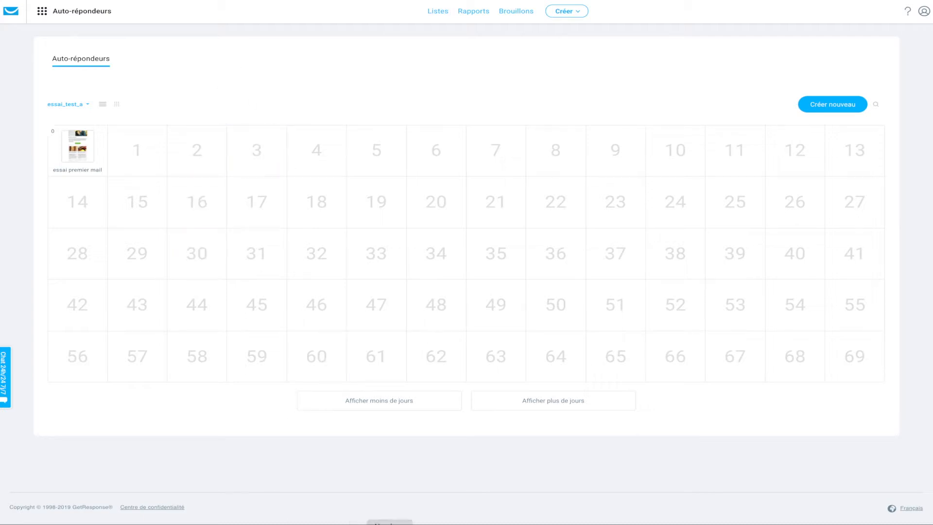
Step: Switch to the Keynote outline and make the line "3- Paramétrer autorépondeur" bold
left_click(426, 524)
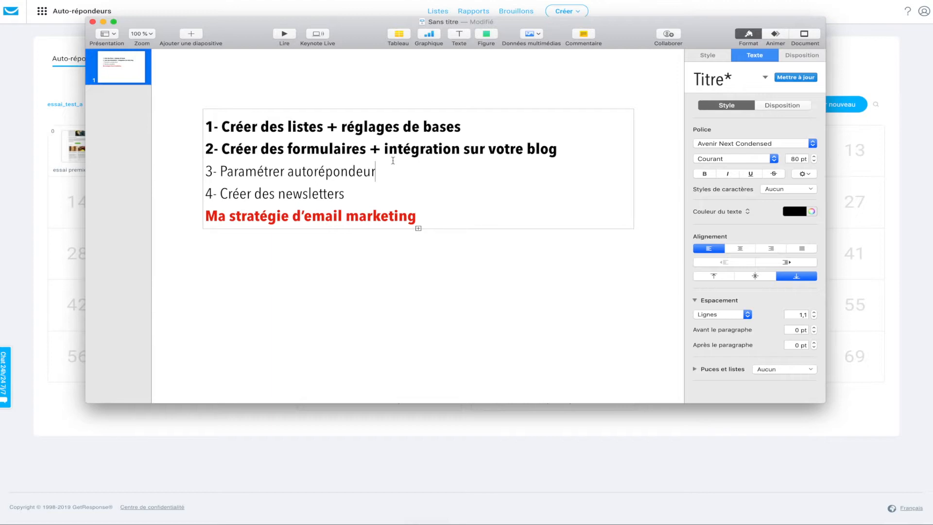
left_click_drag(387, 171, 205, 166)
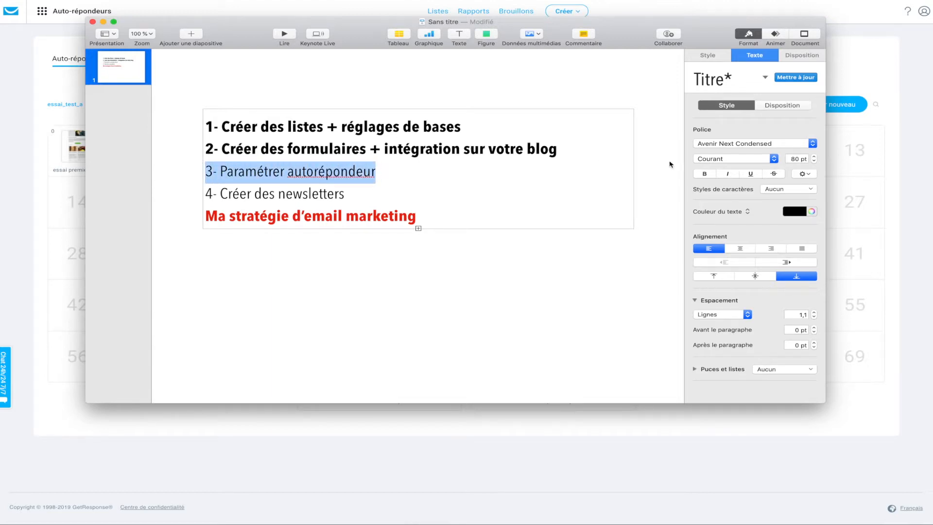
left_click(705, 175)
left_click(360, 196)
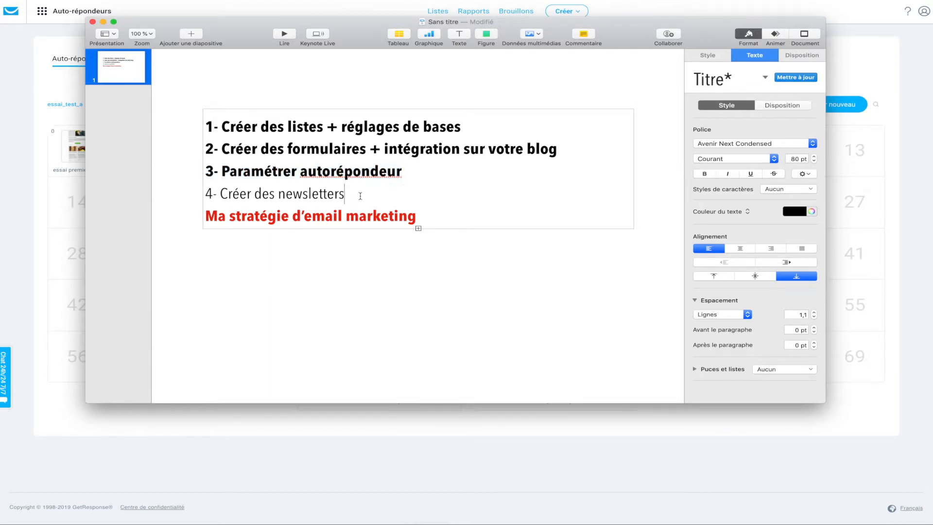
Step: Return to GetResponse and create a new newsletter in e-mail marketing using the e-mail editor
left_click(310, 430)
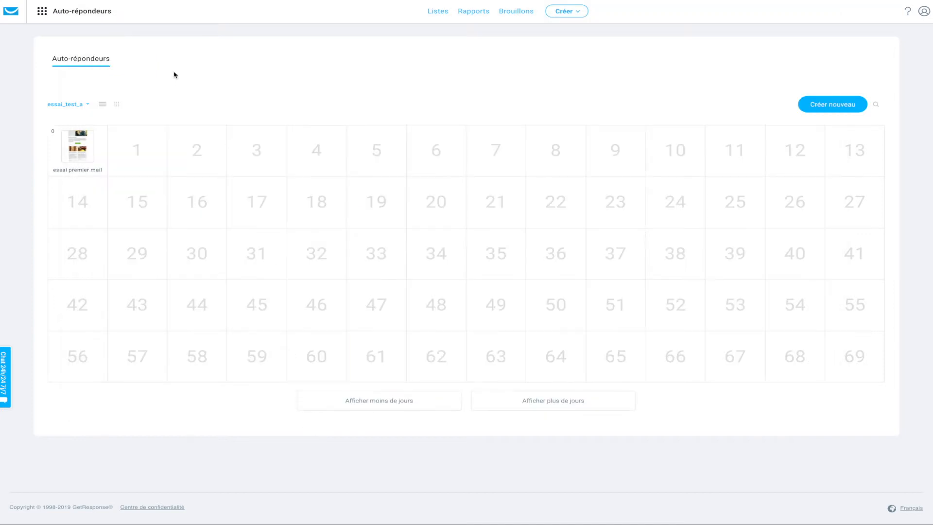
left_click(42, 11)
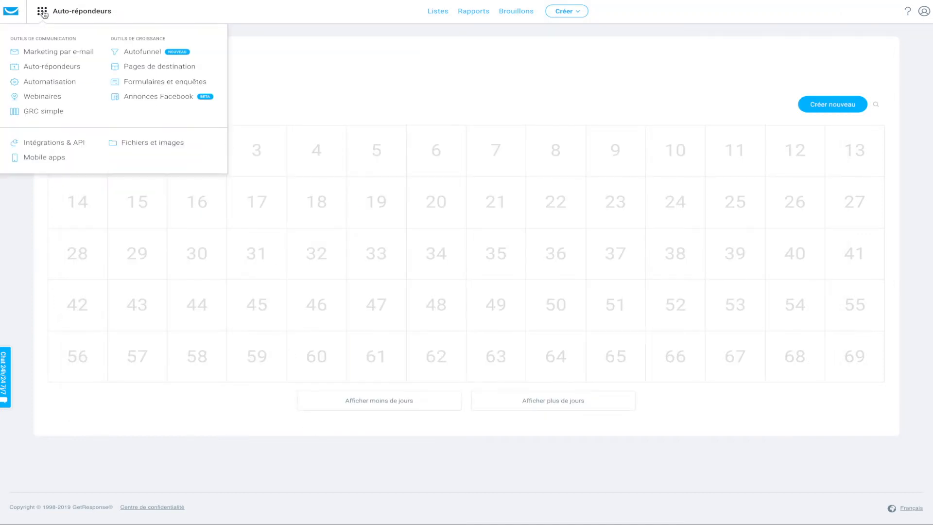
left_click(45, 53)
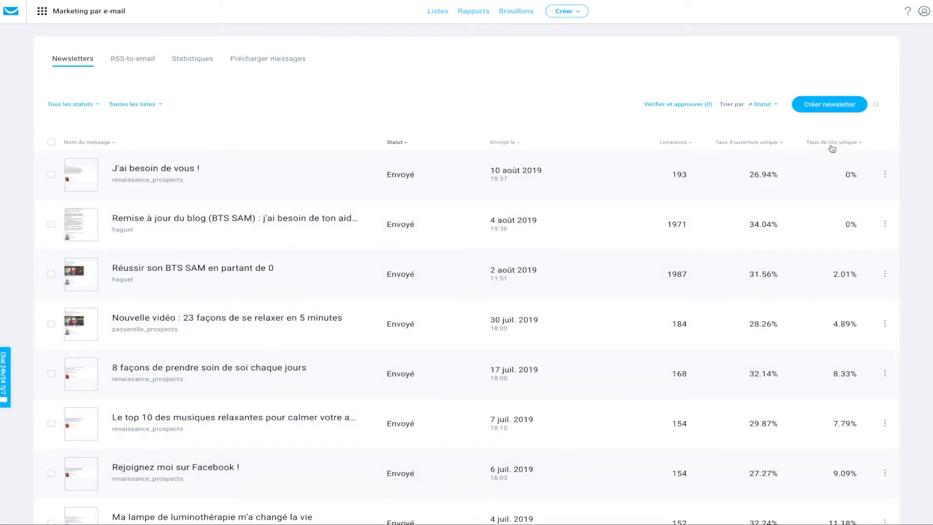
left_click(829, 105)
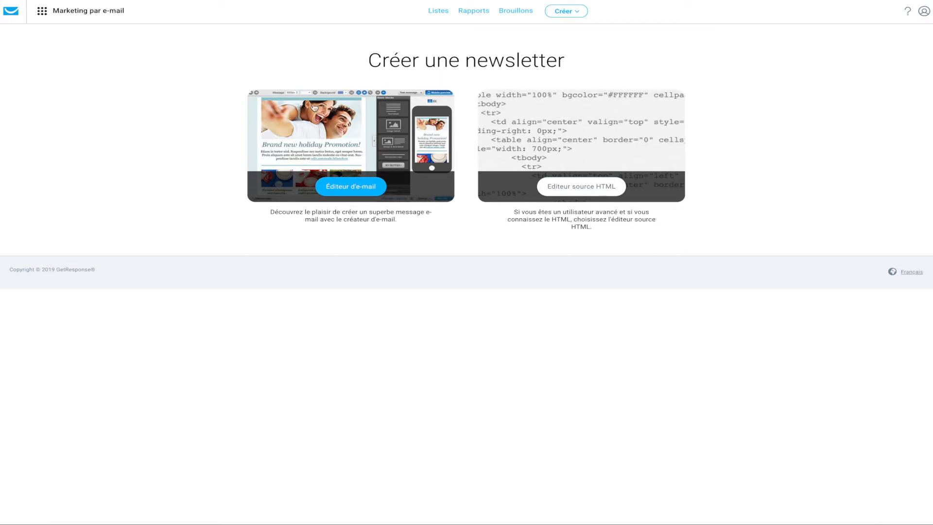
left_click(349, 189)
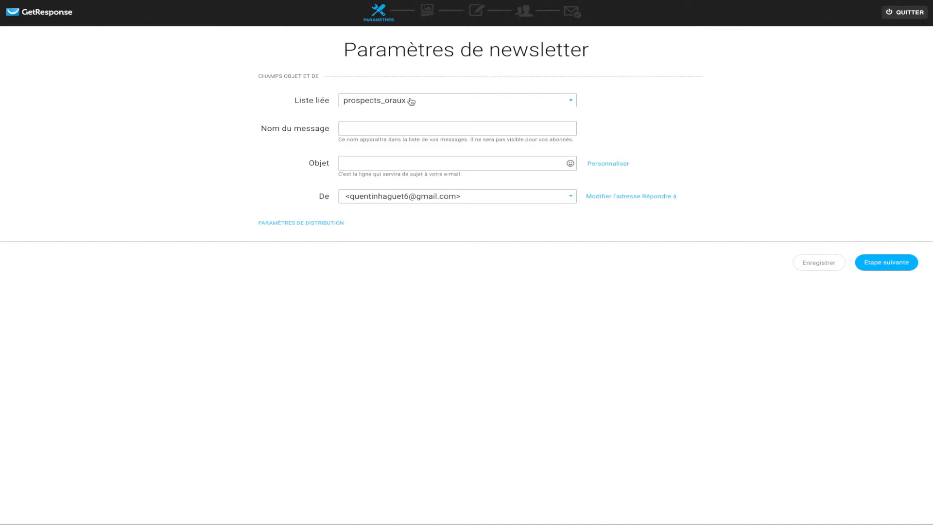
Step: Link the newsletter to the list essai_test_a and name the message "essai test a"
left_click(412, 101)
scroll(434, 167, "down", 3)
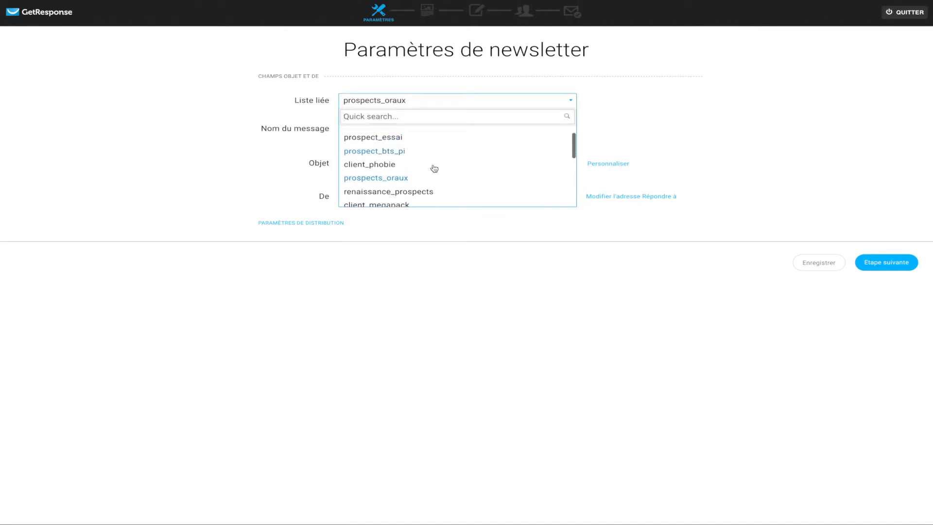
scroll(438, 167, "down", 8)
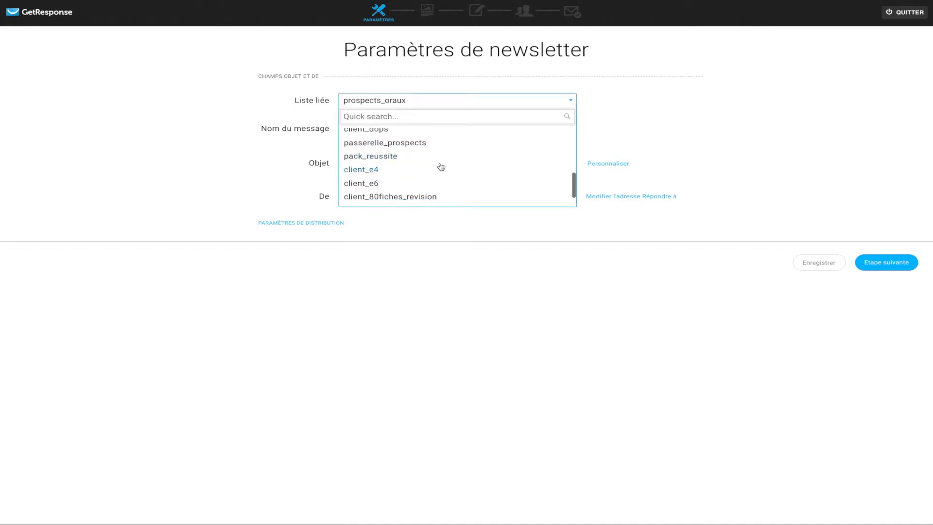
scroll(441, 166, "up", 11)
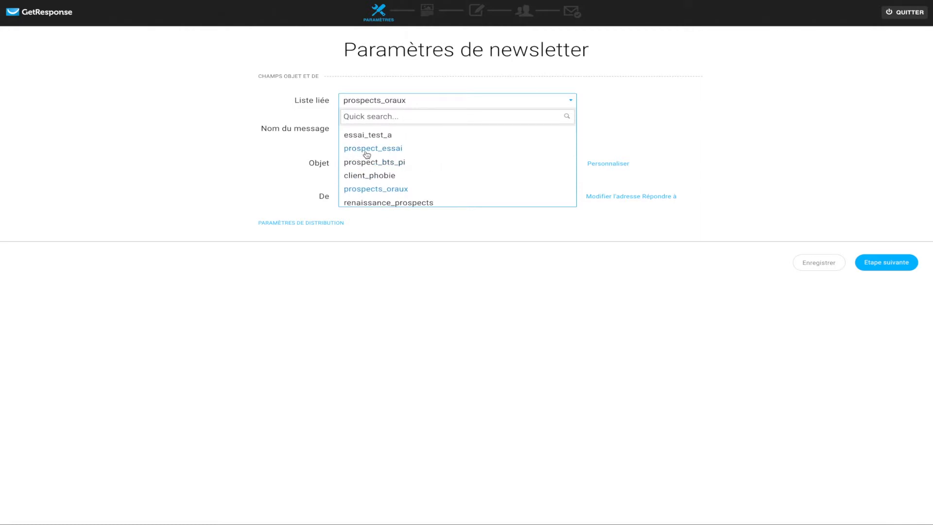
left_click(364, 138)
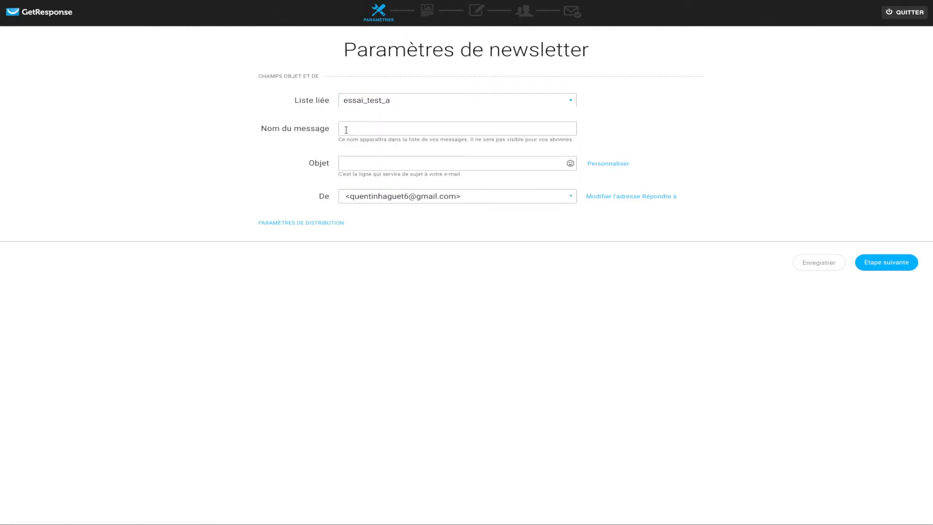
left_click(346, 129)
type("essai test a")
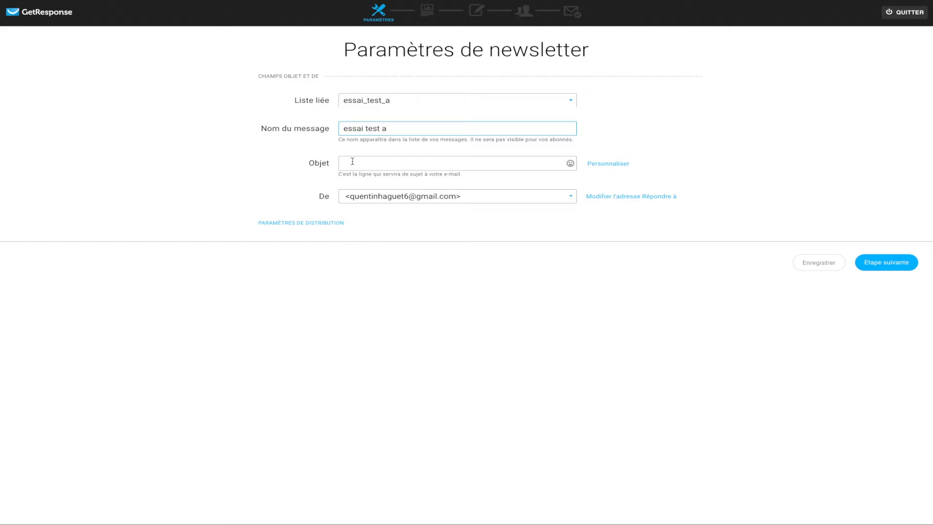
Step: Set the newsletter's subject to "C'est mon anniversaire ! 🎁 - 50% sur TOUT !"
left_click(353, 162)
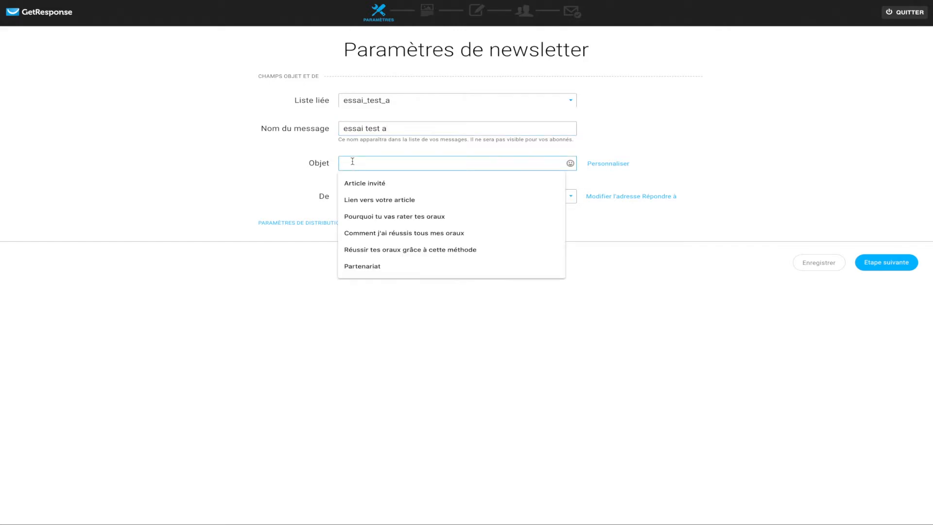
type("C'est mon anniversaire ! 🎁")
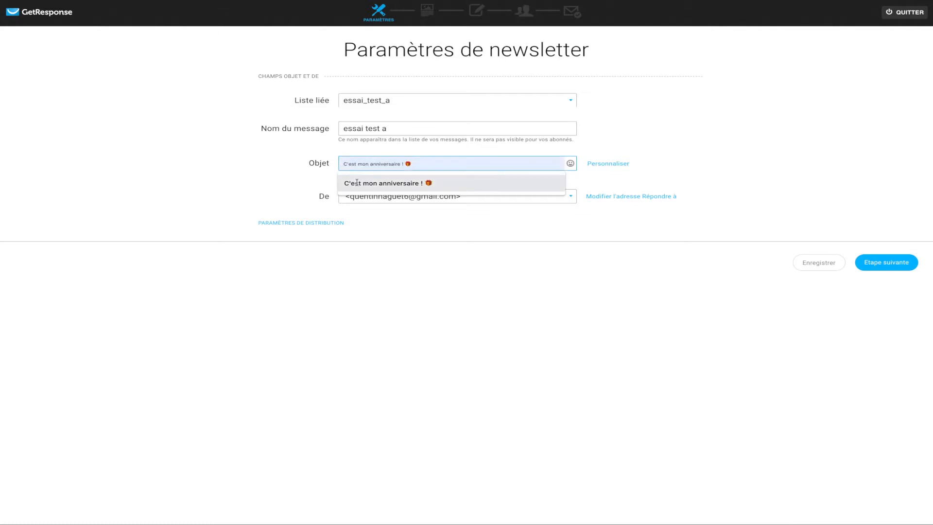
left_click(370, 183)
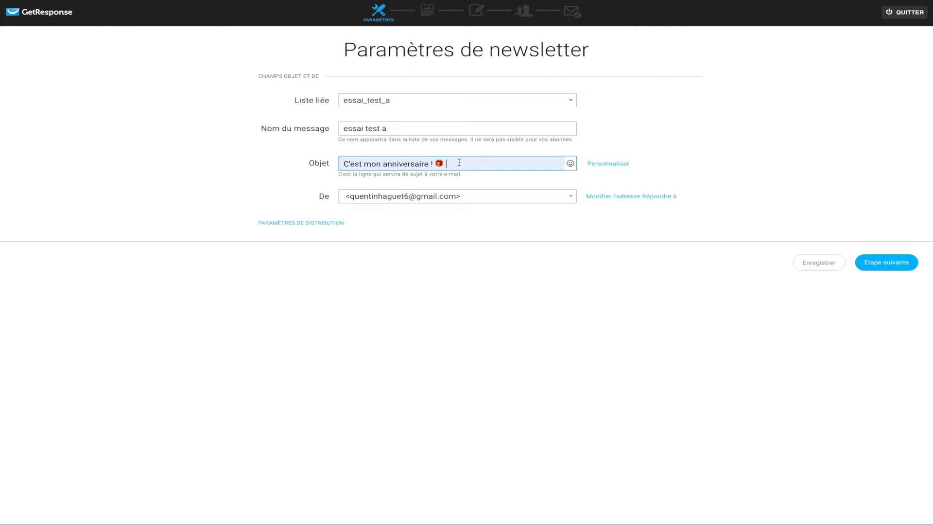
type("- 50% sur TOUT !")
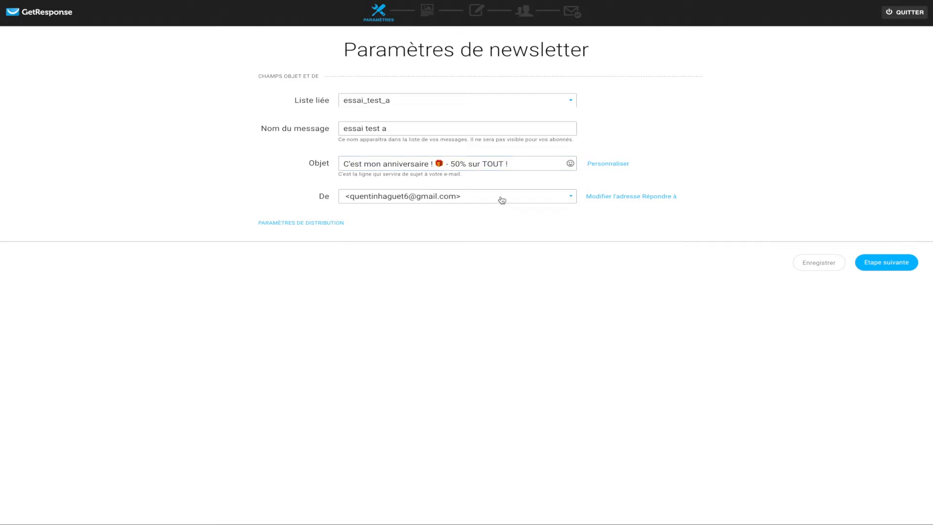
Step: Set both the sender and the reply-to to the coursbtsam.fr address and continue to the newsletter templates
left_click(502, 199)
left_click(415, 238)
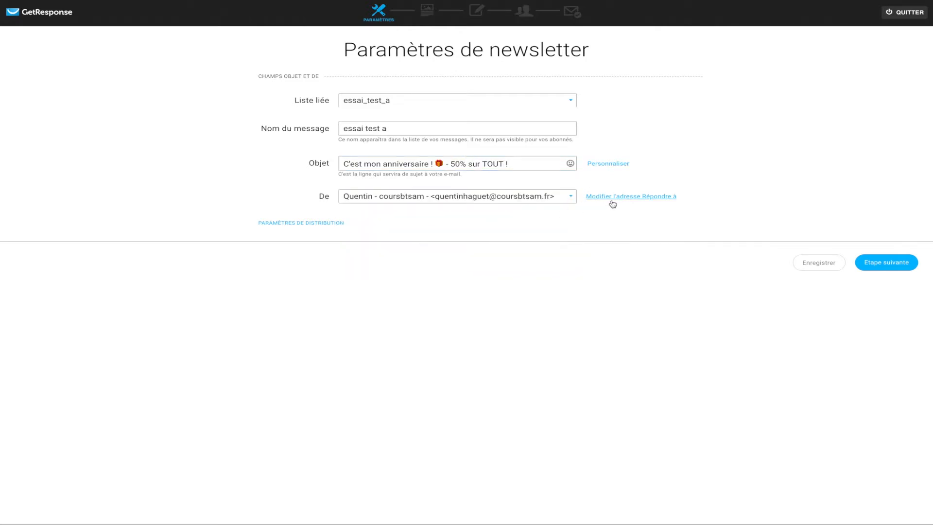
left_click(614, 197)
left_click(402, 231)
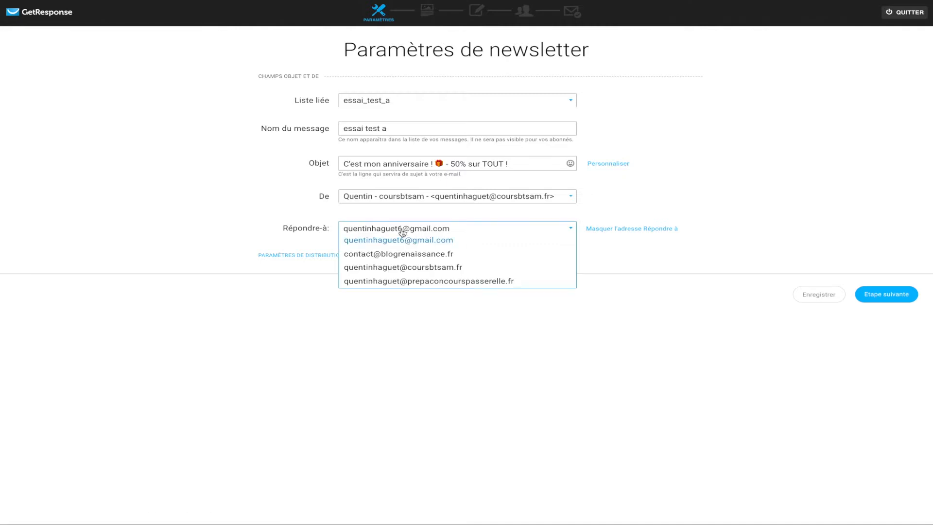
left_click(410, 266)
left_click(895, 297)
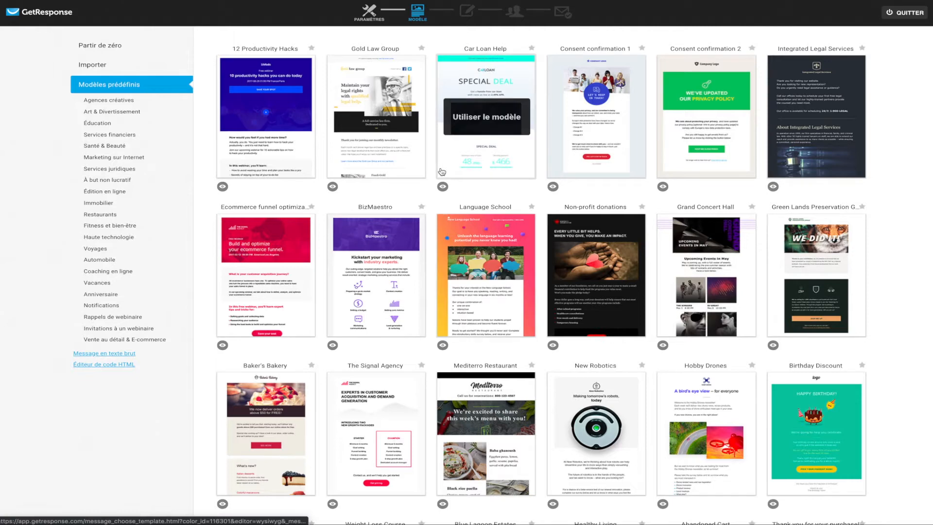
Step: Start the newsletter from scratch with the 1 colonne-3 layout and delete its image placeholder block
left_click(111, 48)
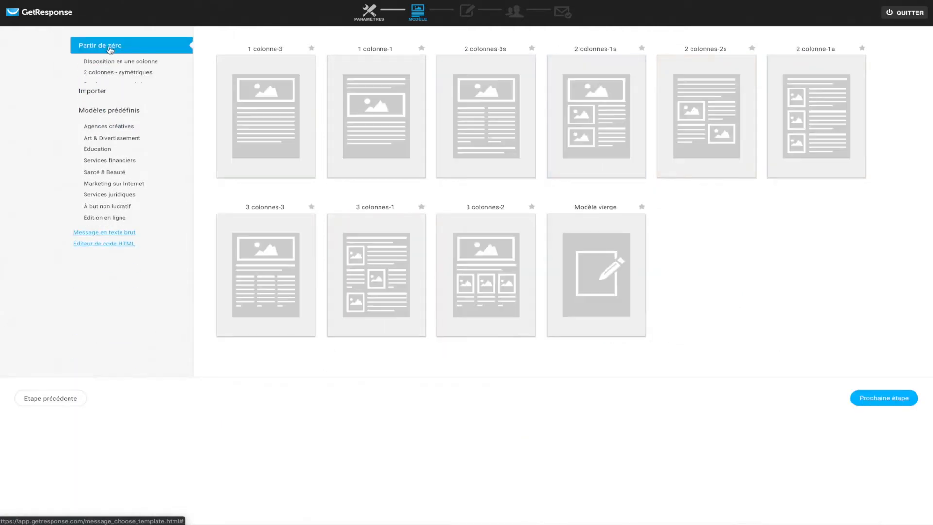
left_click(257, 113)
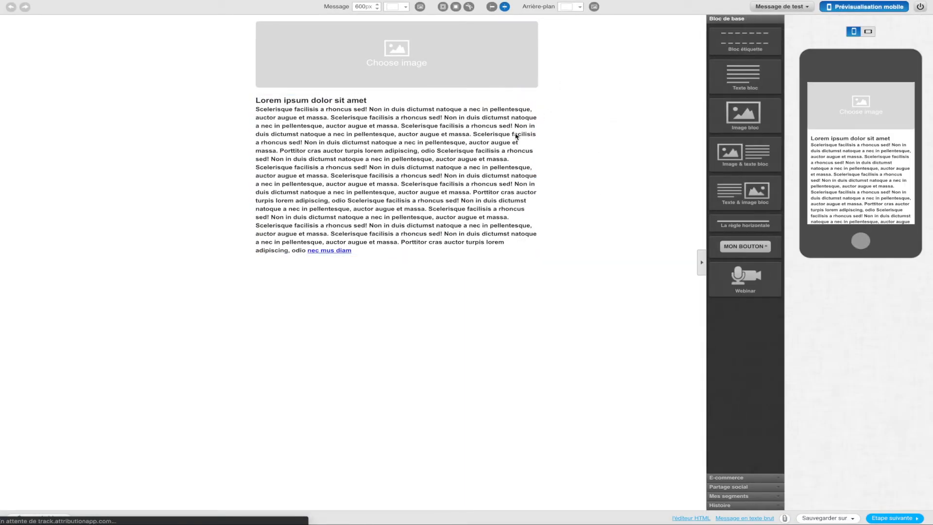
left_click(538, 20)
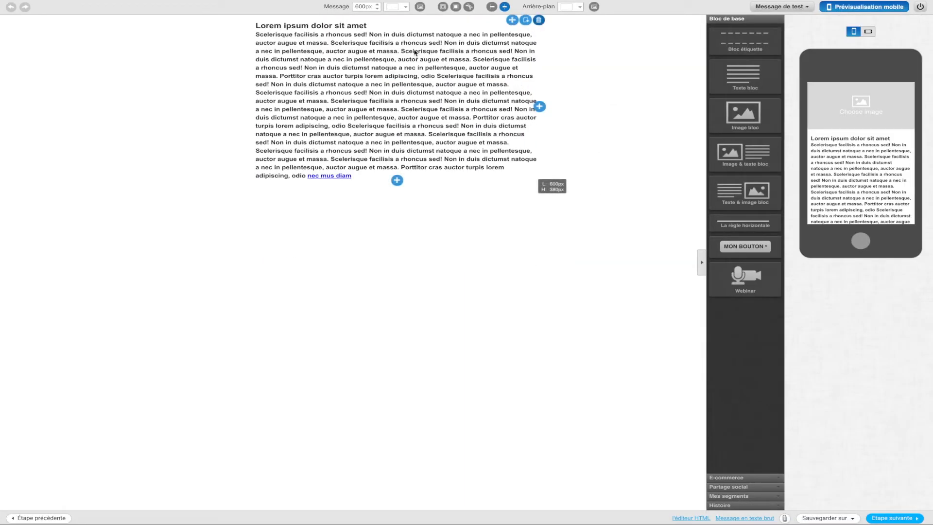
Step: Replace all the placeholder text in the newsletter's text block with the greeting "Salut !"
left_click(355, 140)
key("ctrl+a")
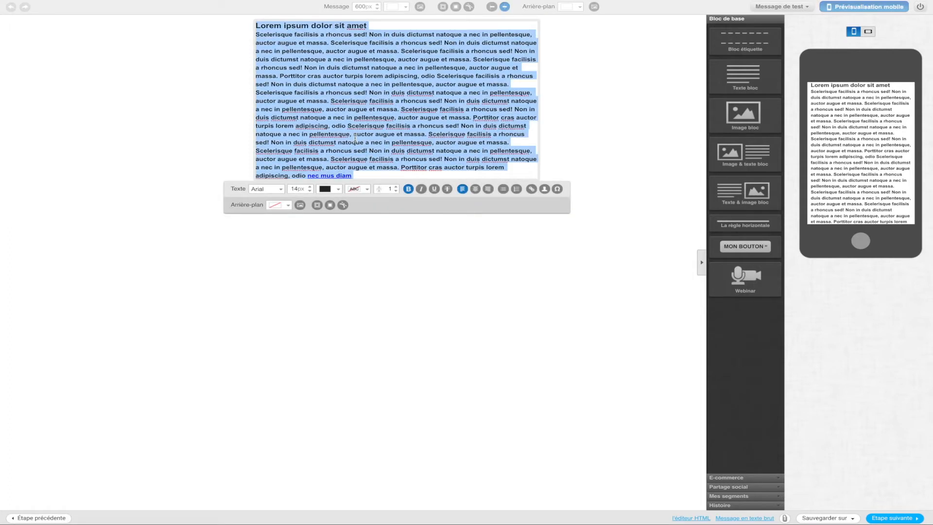
key("BackSpace")
type("Sal")
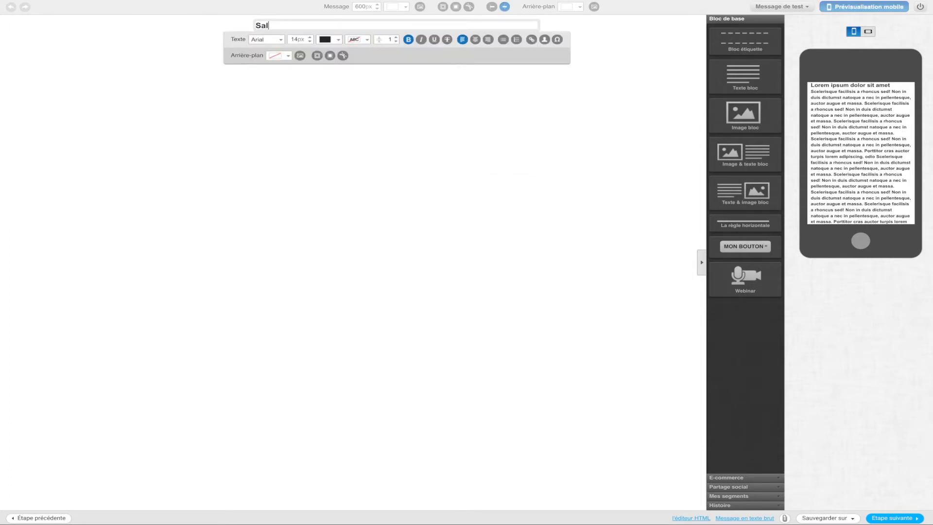
type("ut !")
key("Return")
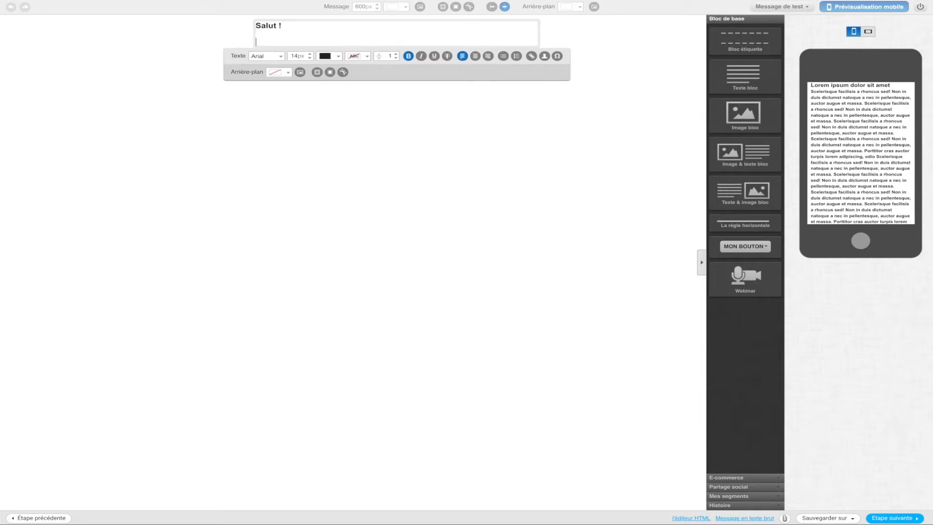
Step: Add the paragraphs "Aujourd'hui c'est mon anniversaire, tu as donc le droit à - 50% sur TOUT !" and "Valable pendant seulement 48 heures..." below the greeting
type("Aujourd")
type("mon anniversaire, tu")
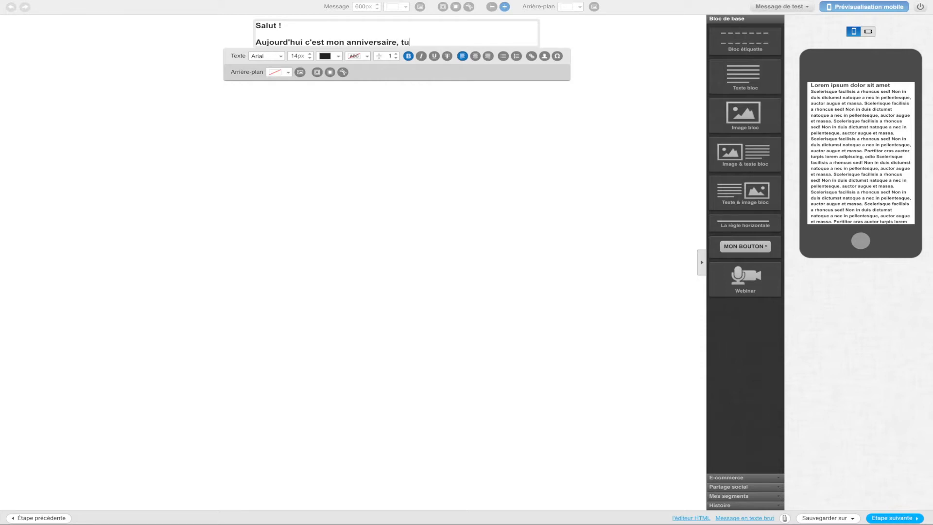
type(" as donc le droit à - 50% sur TOUT ")
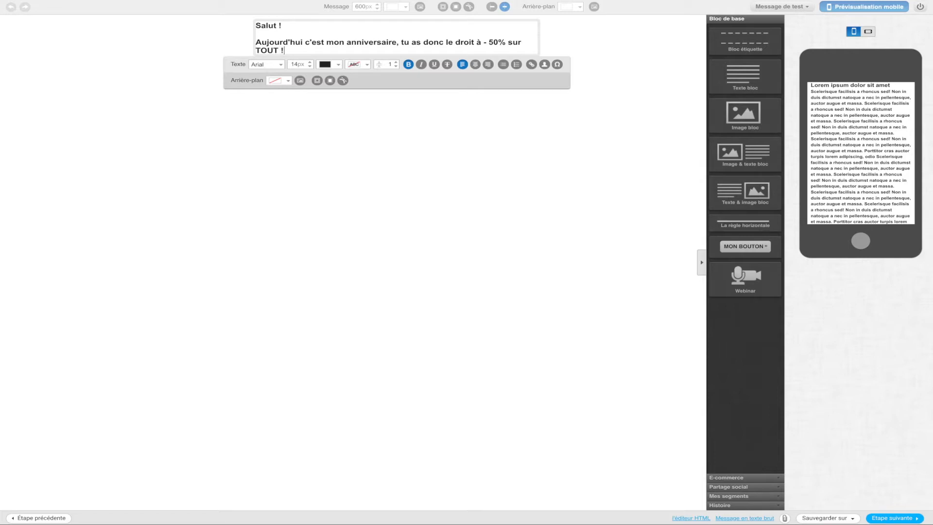
type("!")
key("Return")
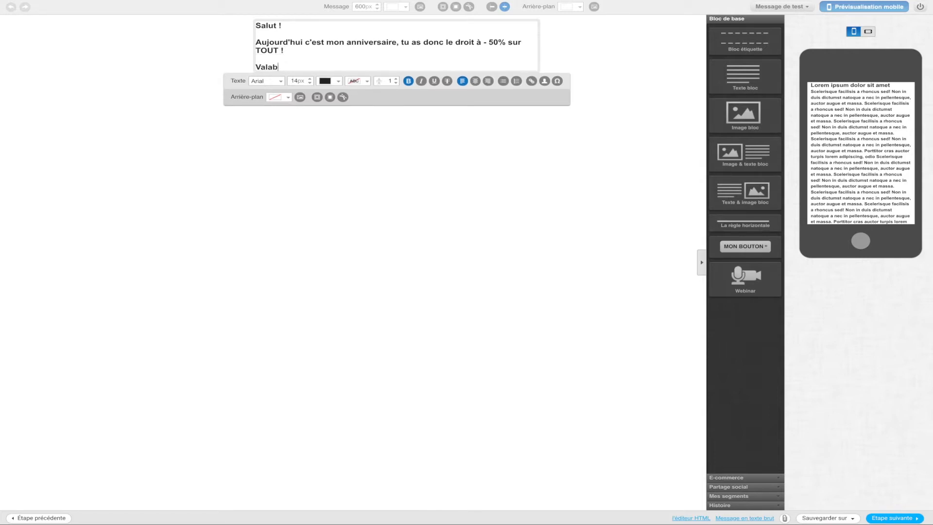
type("Valable pendant seulement 48 heures...")
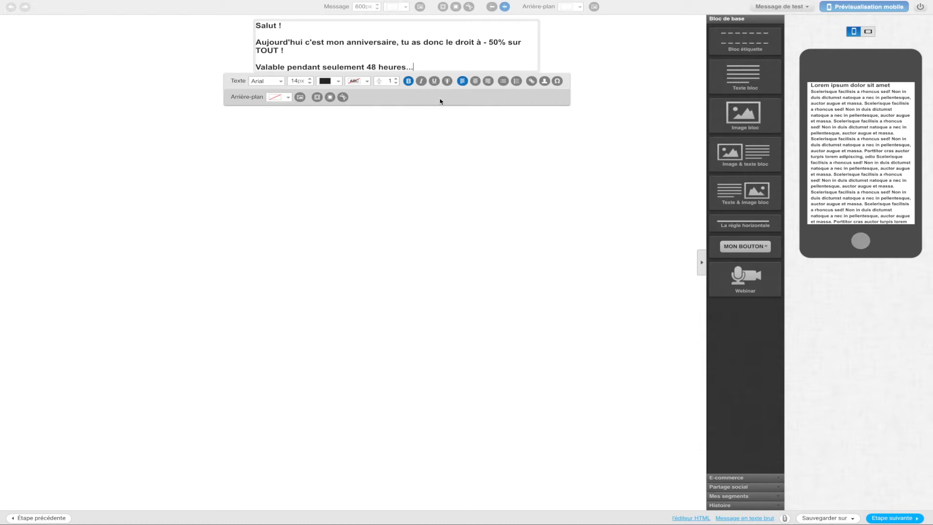
Step: Align the newsletter content to the left and remove the bold formatting from all of its text
left_click(653, 64)
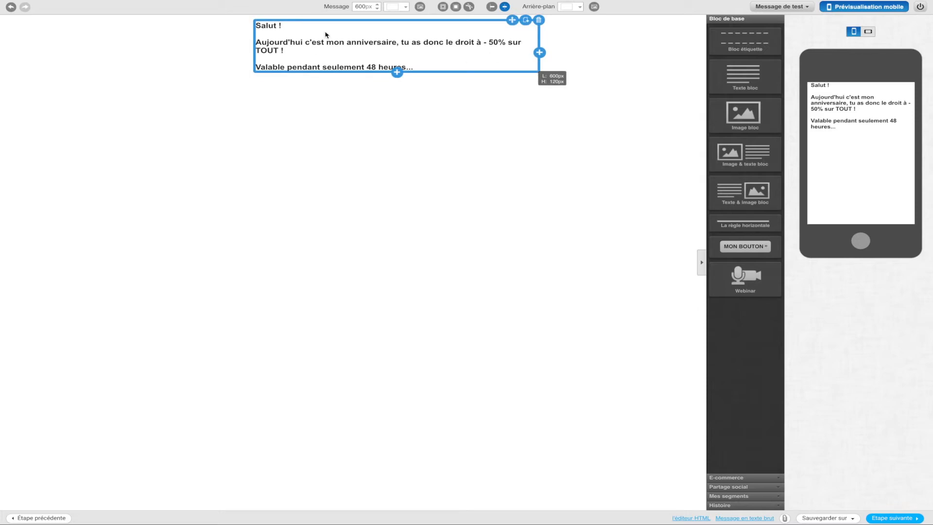
left_click(492, 7)
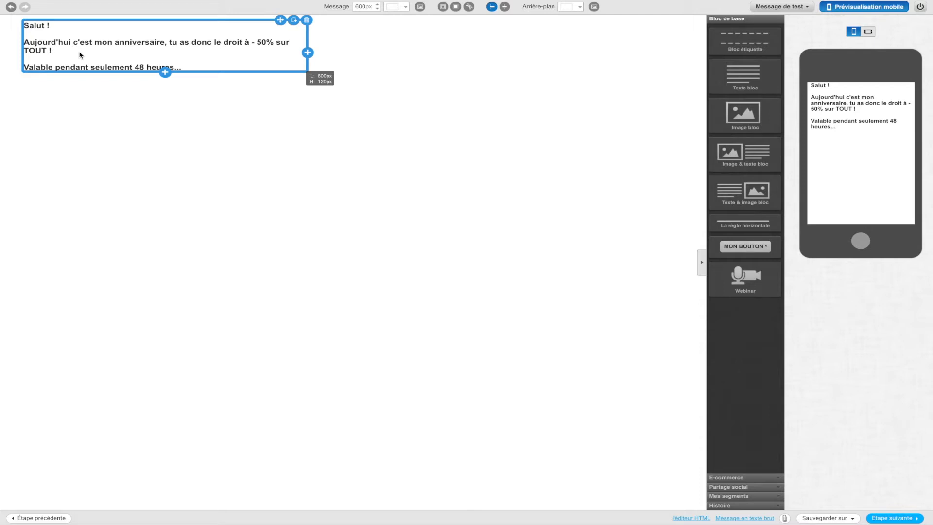
left_click(101, 56)
left_click_drag(182, 67, 19, 27)
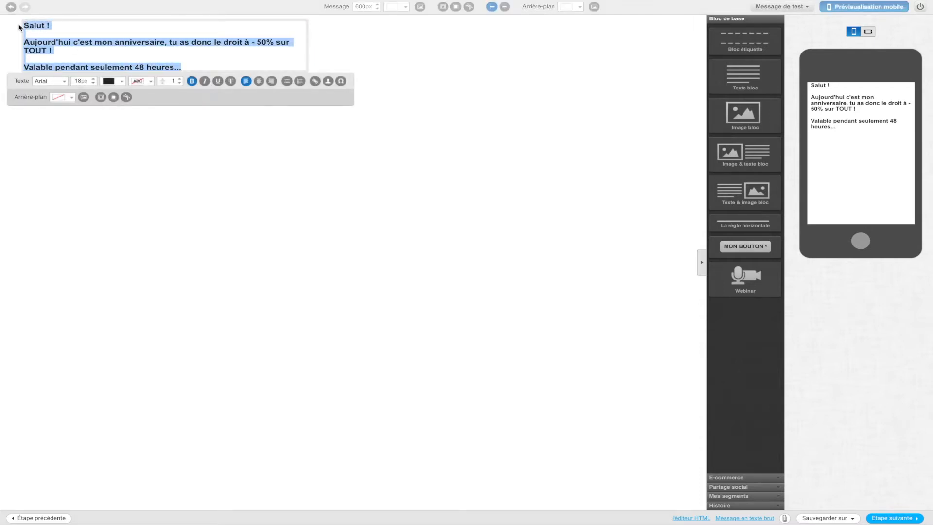
left_click(192, 81)
left_click(182, 59)
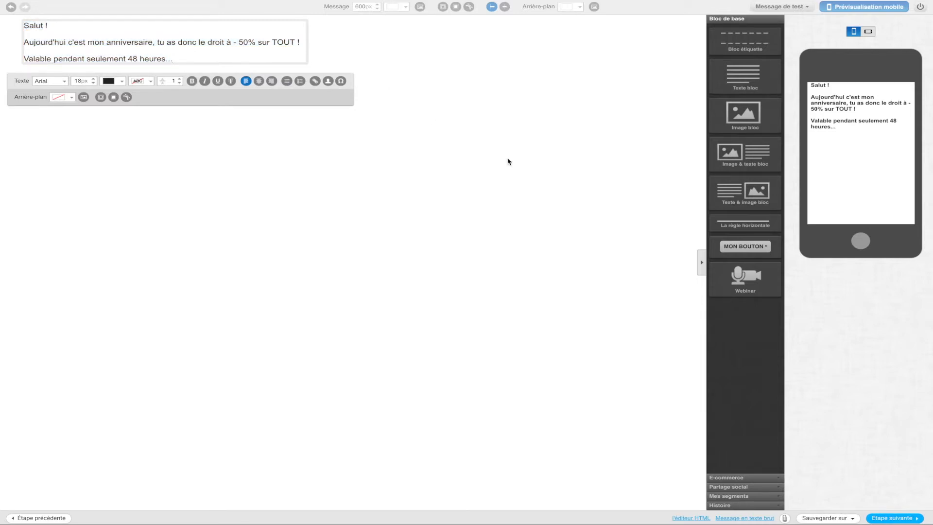
Step: Add an image-and-text block below the newsletter text and insert the portrait photo in its image placeholder
left_click_drag(727, 160, 162, 150)
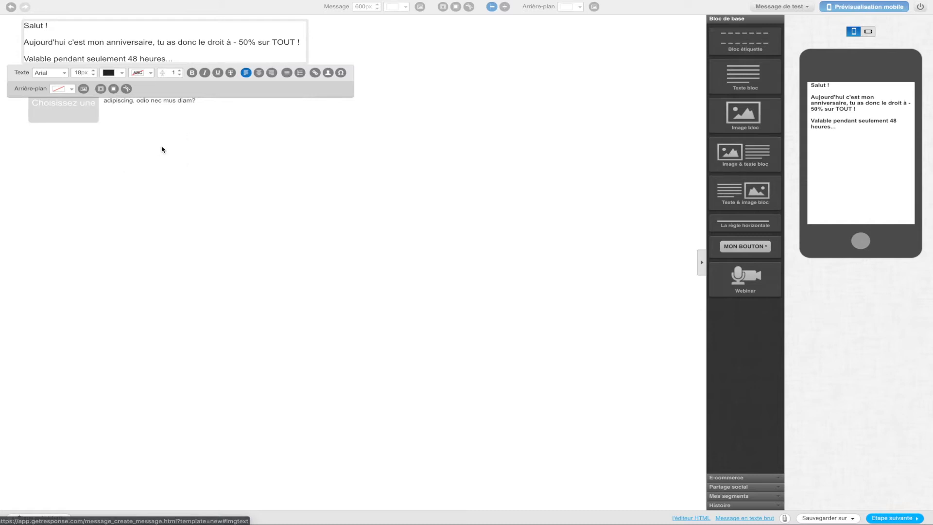
left_click(208, 57)
key("Return")
left_click(383, 98)
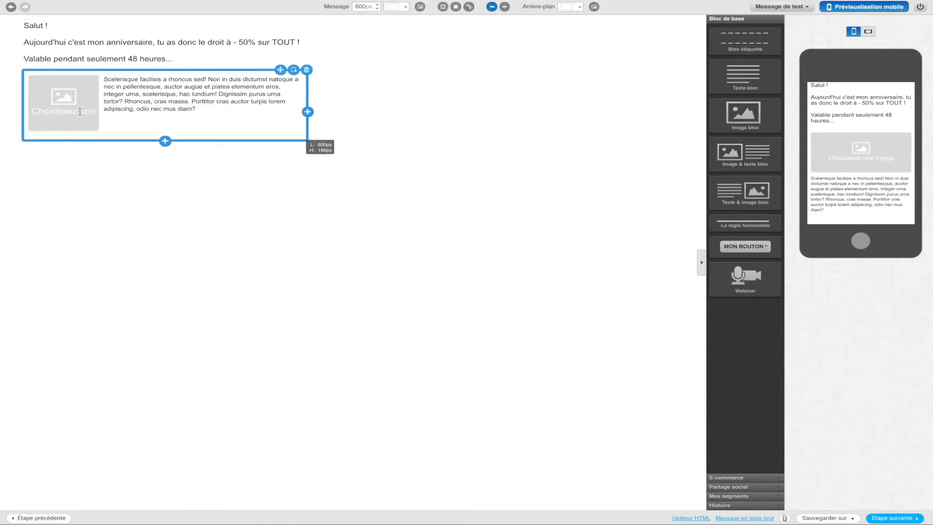
left_click(62, 103)
scroll(358, 214, "down", 4)
scroll(358, 215, "down", 5)
left_click(674, 318)
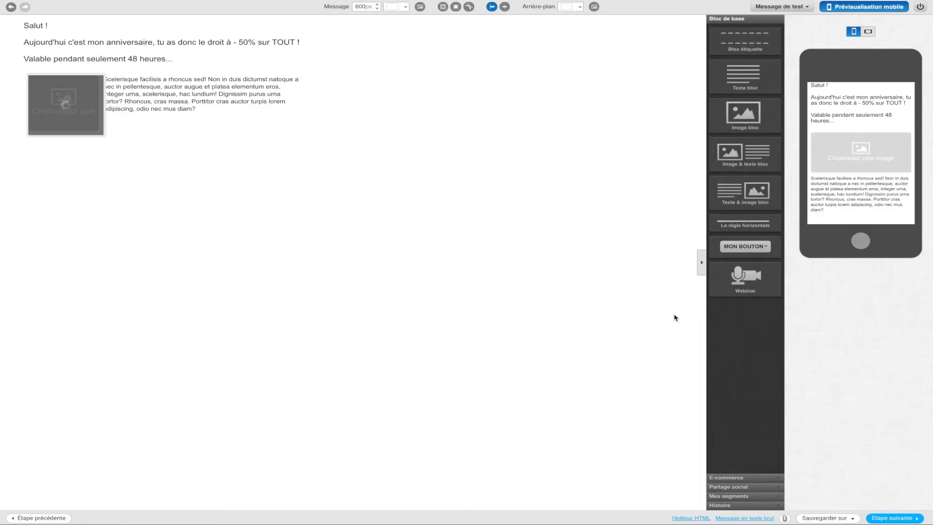
Step: Replace the placeholder text beside the photo with the author's full name and "Auteur de coursbtsam.fr", and shrink the photo slightly
left_click(213, 104)
left_click_drag(213, 107, 108, 80)
key("BackSpace")
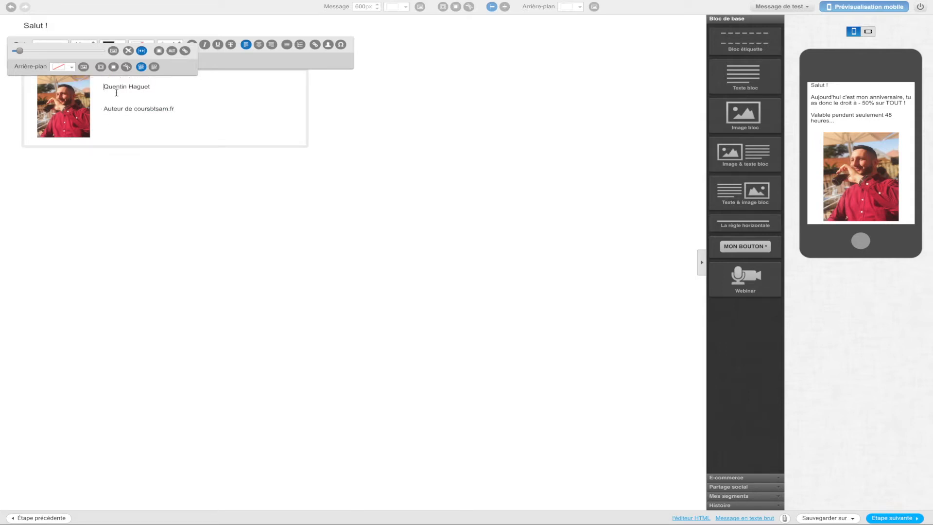
left_click(399, 125)
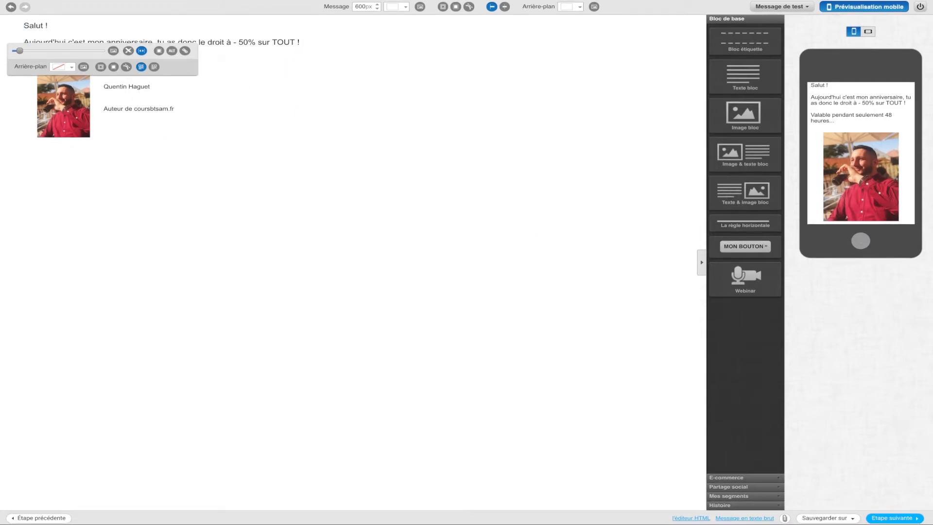
mouse_move(18, 51)
left_mouse_down()
mouse_move(32, 51)
mouse_move(18, 52)
left_mouse_up()
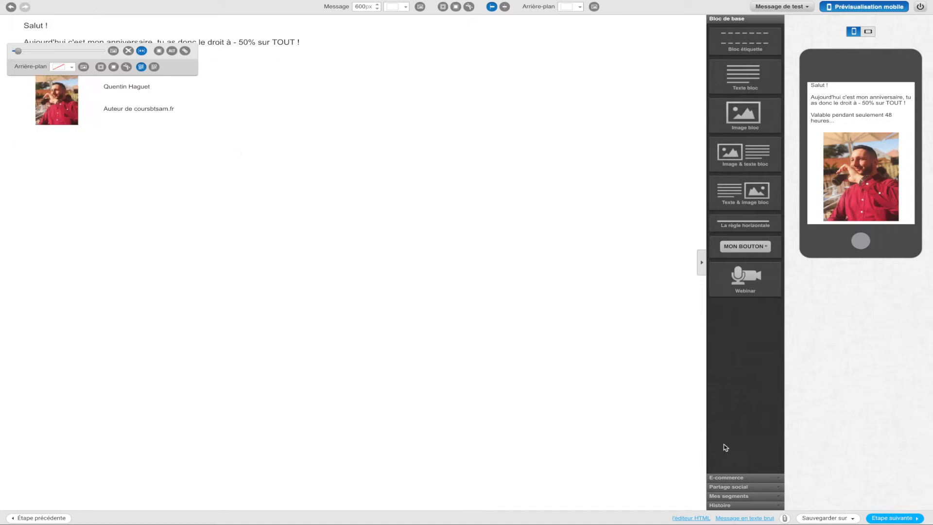
Step: Include only the list named after the author as the newsletter's recipients and continue to the message summary
left_click(892, 519)
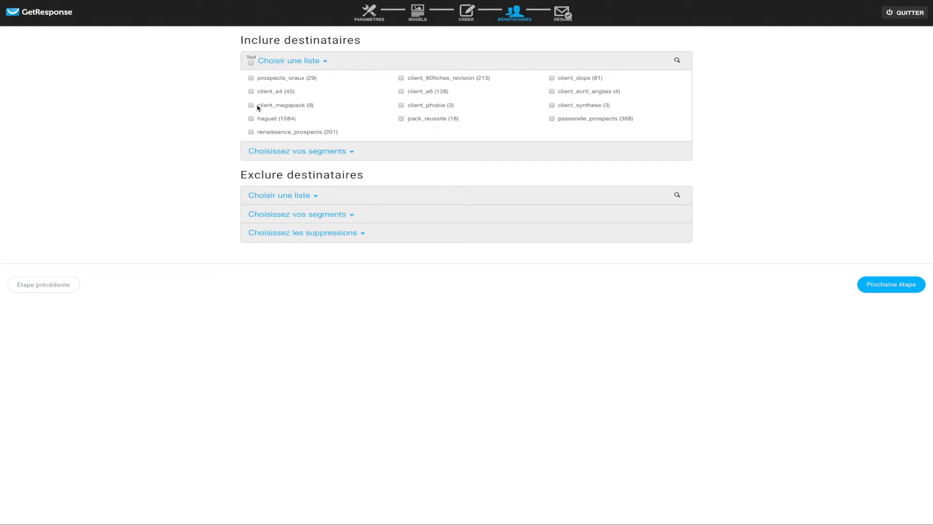
left_click(251, 120)
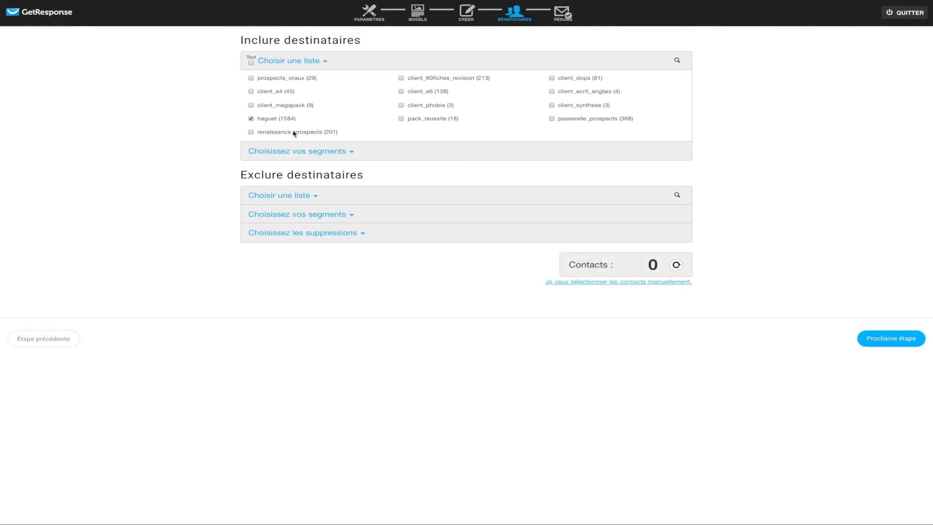
left_click(352, 154)
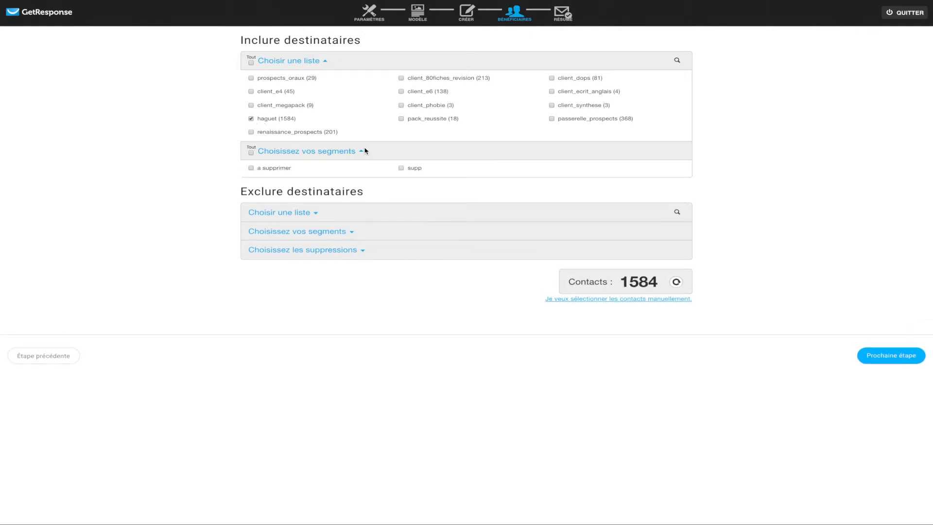
left_click(362, 153)
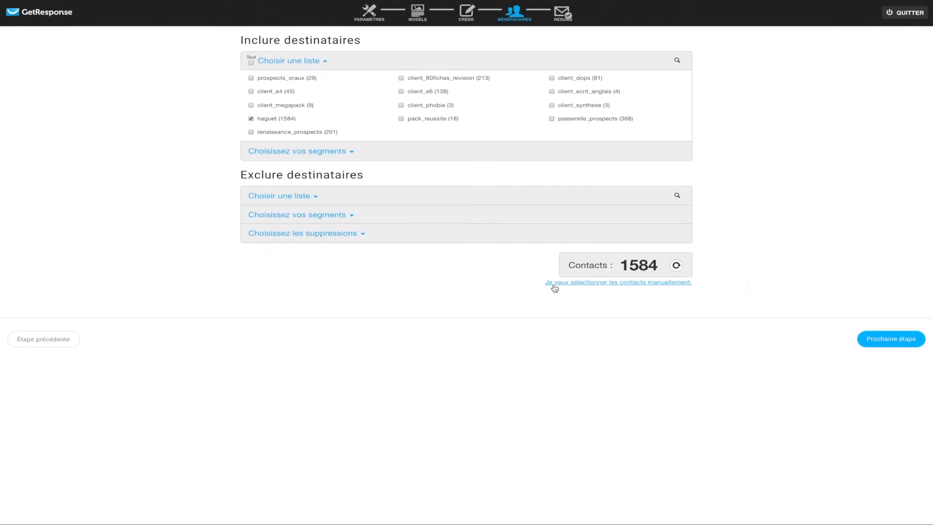
left_click_drag(622, 262, 654, 263)
left_click(774, 253)
left_click(891, 340)
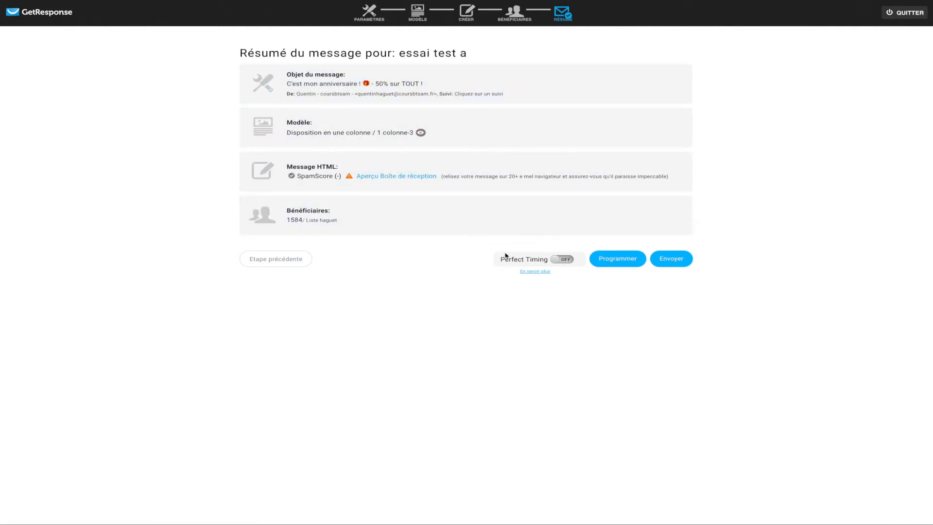
Step: Try scheduling the newsletter's delivery for 2019-08-15 at 07:00, and cancel the scheduling
left_click(610, 262)
left_click(384, 275)
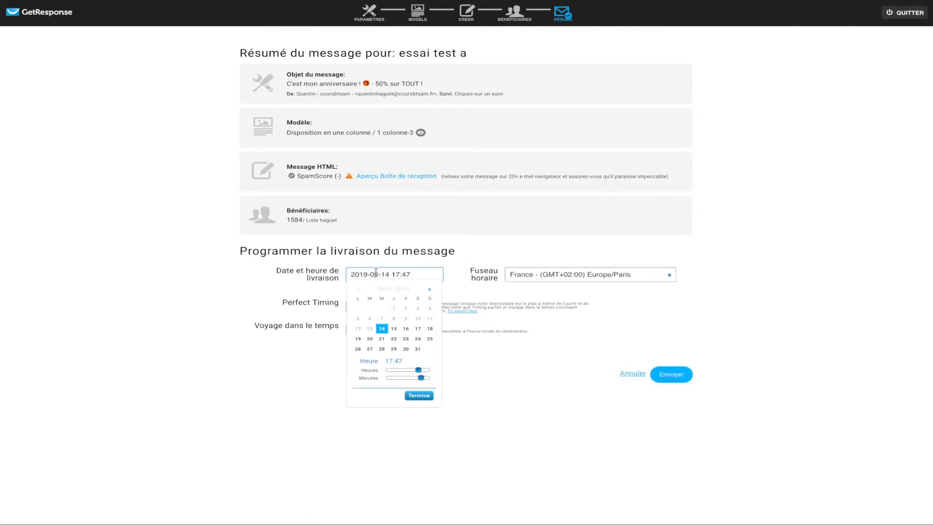
left_click(394, 329)
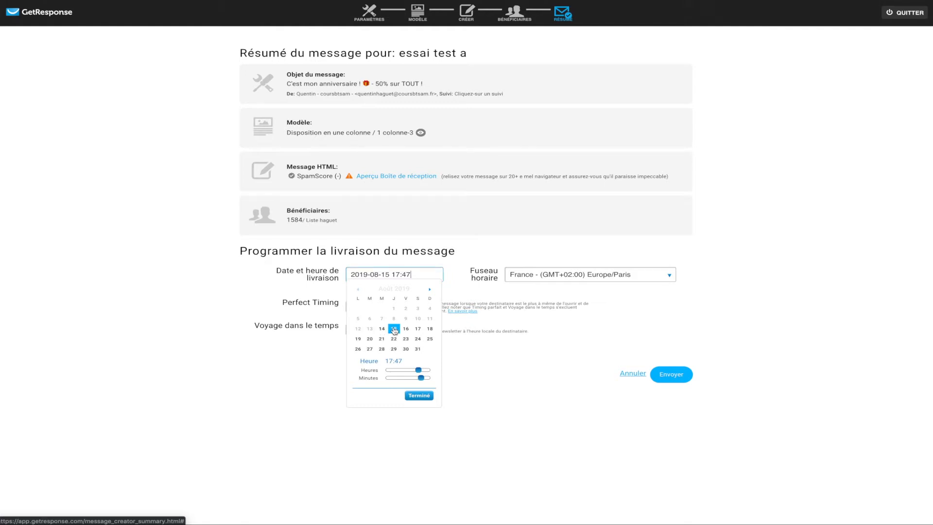
left_click_drag(418, 370, 385, 378)
left_click(419, 396)
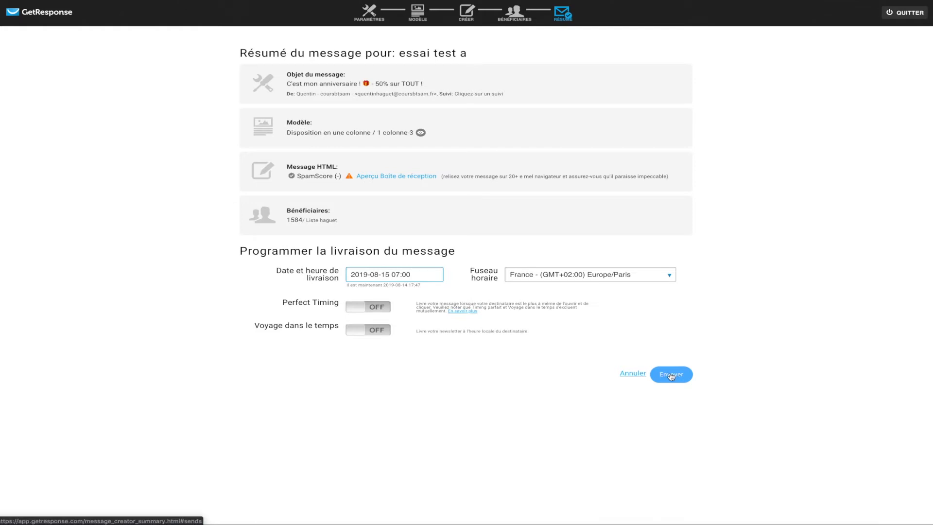
left_click(631, 375)
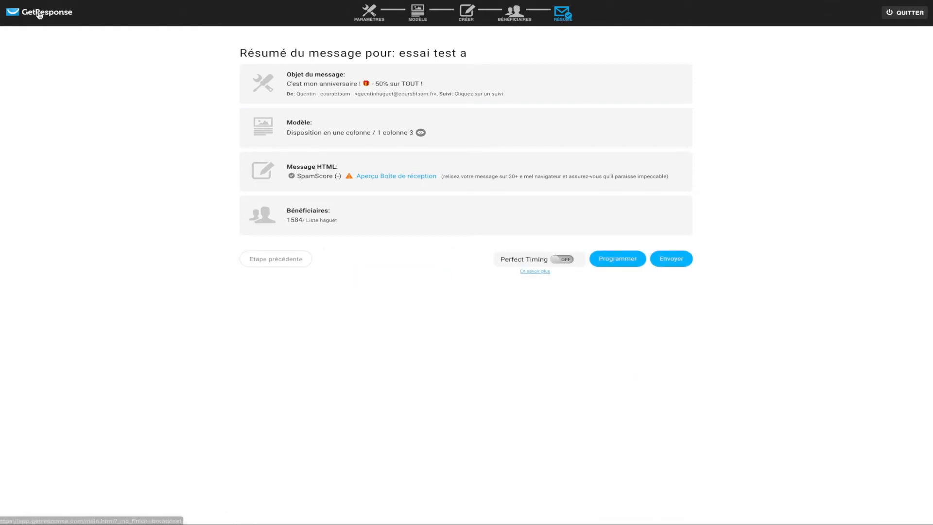
Step: Leave the message summary for the dashboard and open the overview of email marketing newsletters
left_click(13, 14)
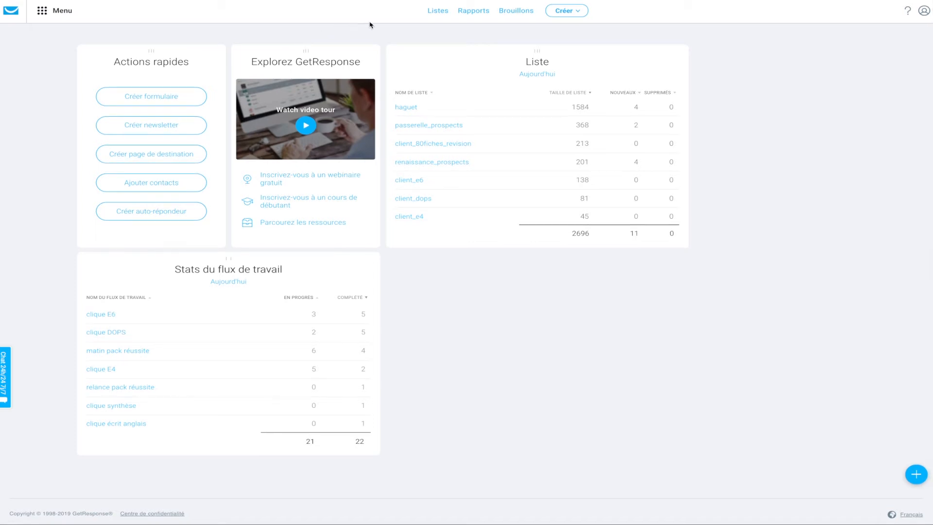
left_click(54, 12)
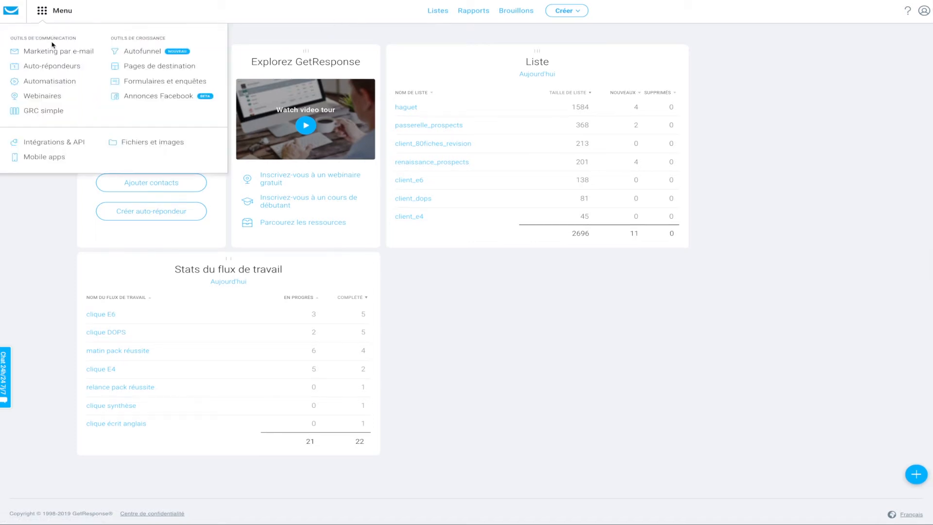
left_click(58, 51)
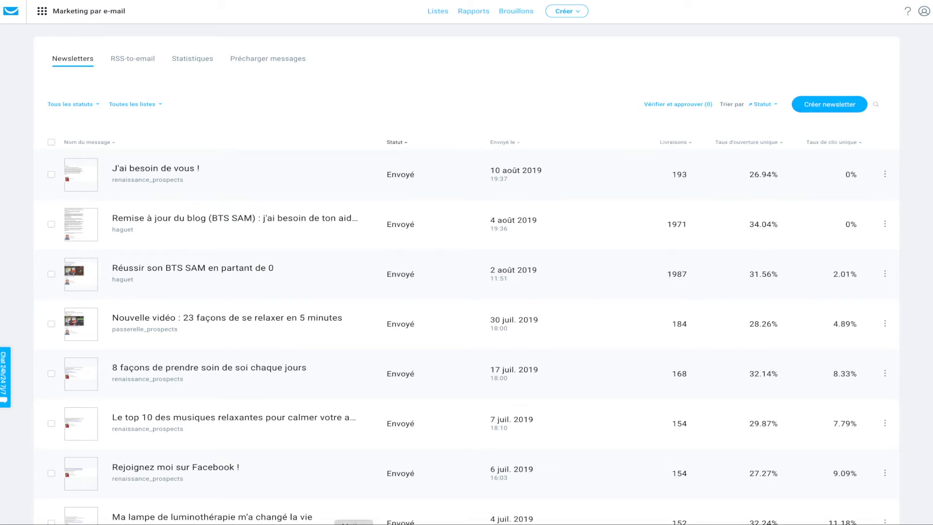
Step: Switch to the Keynote outline, make the line "4- Créer des newsletters" bold, and return to GetResponse
left_click(429, 524)
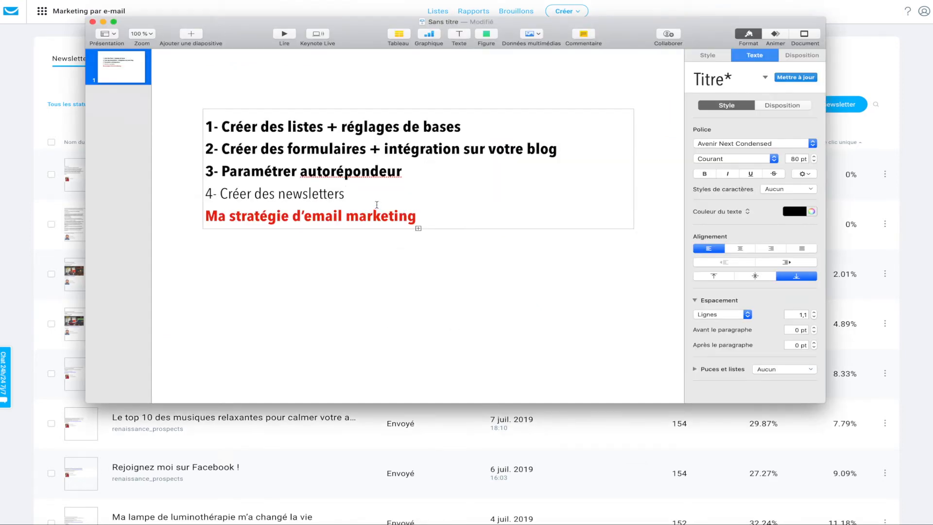
left_click_drag(367, 193, 202, 190)
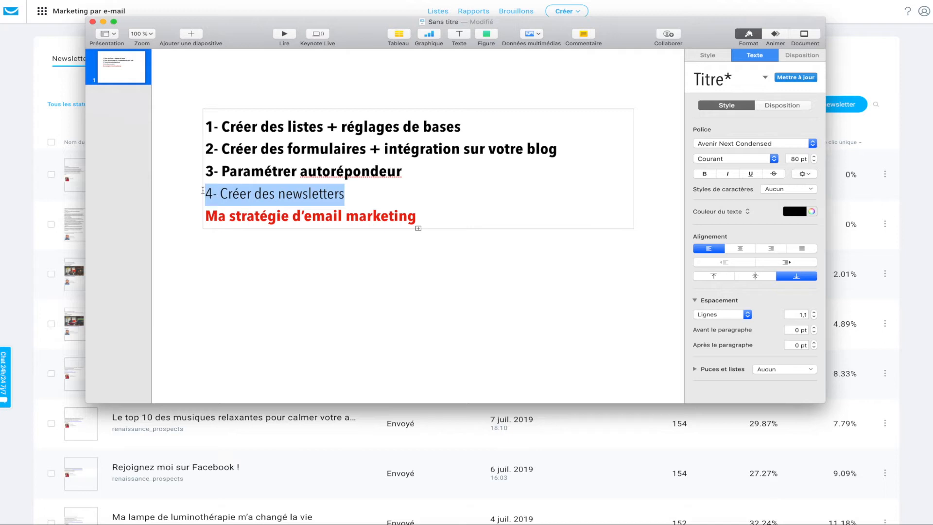
left_click(704, 173)
left_click(430, 196)
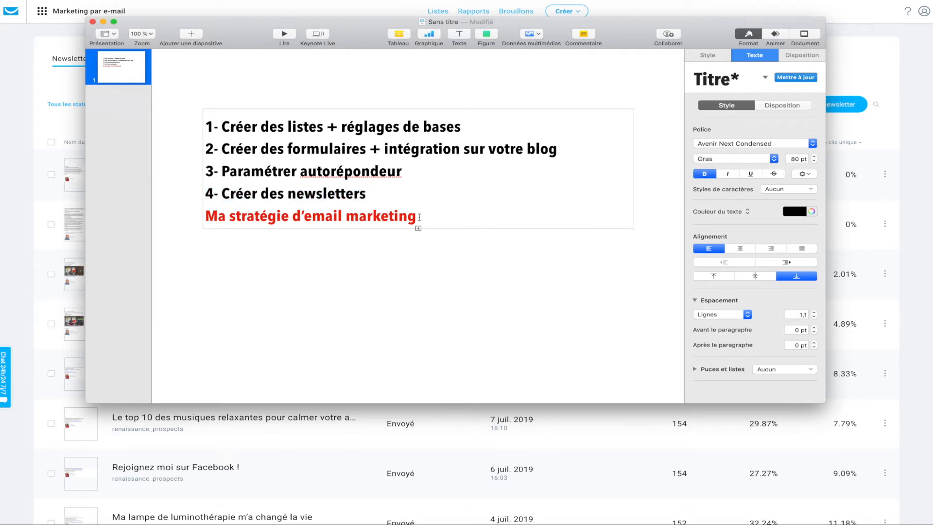
left_click(104, 22)
Step: Open the auto-responders and filter them by the list named after the author instead of essai_test_a
left_click(42, 12)
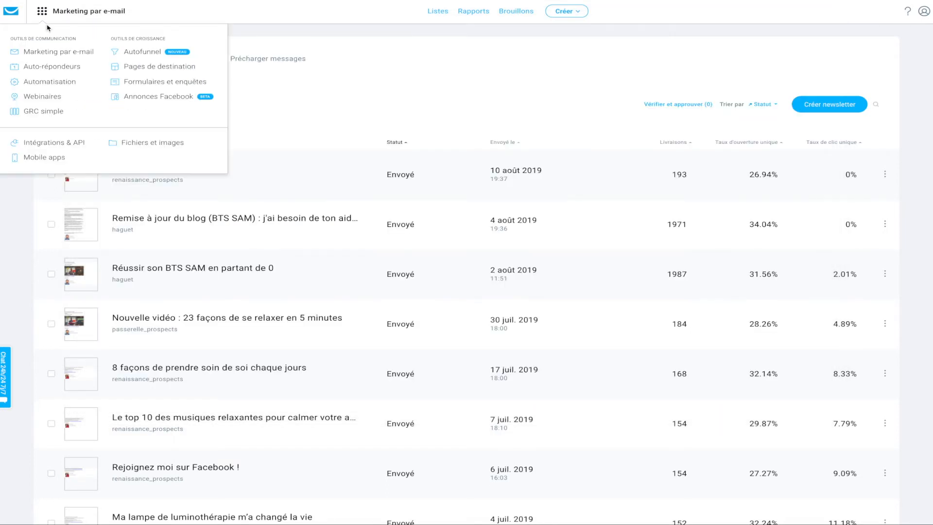
left_click(39, 66)
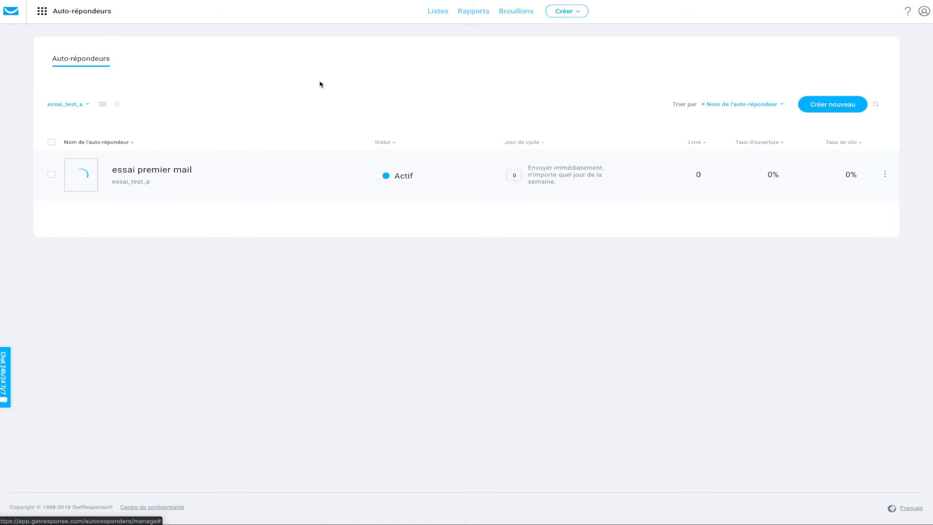
left_click(72, 105)
scroll(87, 162, "down", 5)
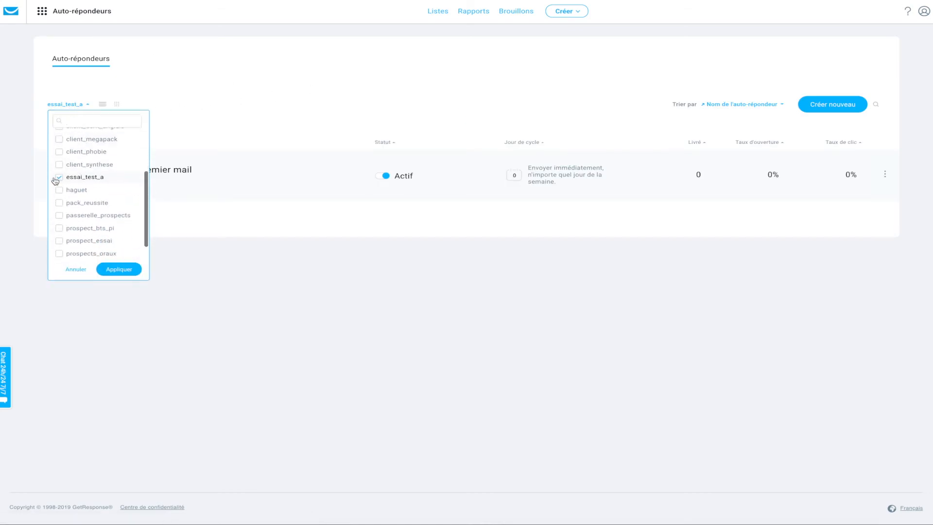
left_click(58, 177)
left_click(59, 191)
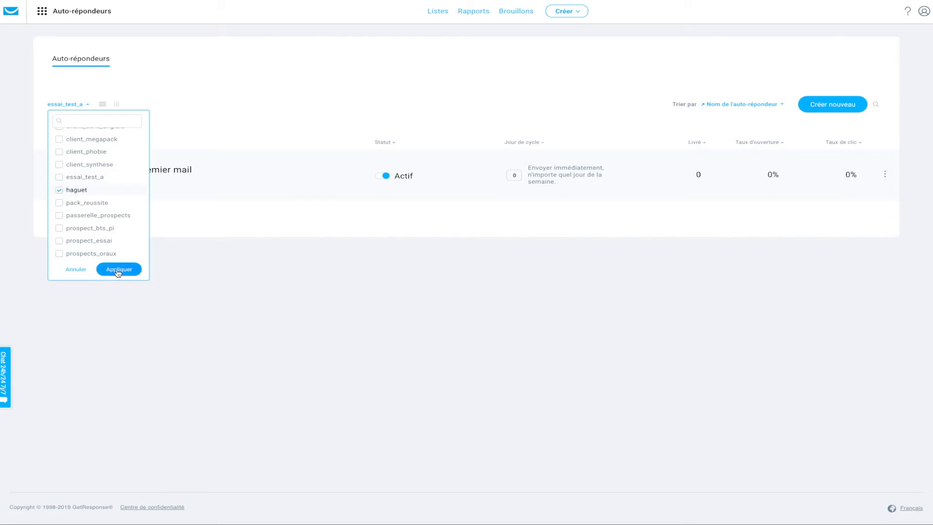
left_click(118, 270)
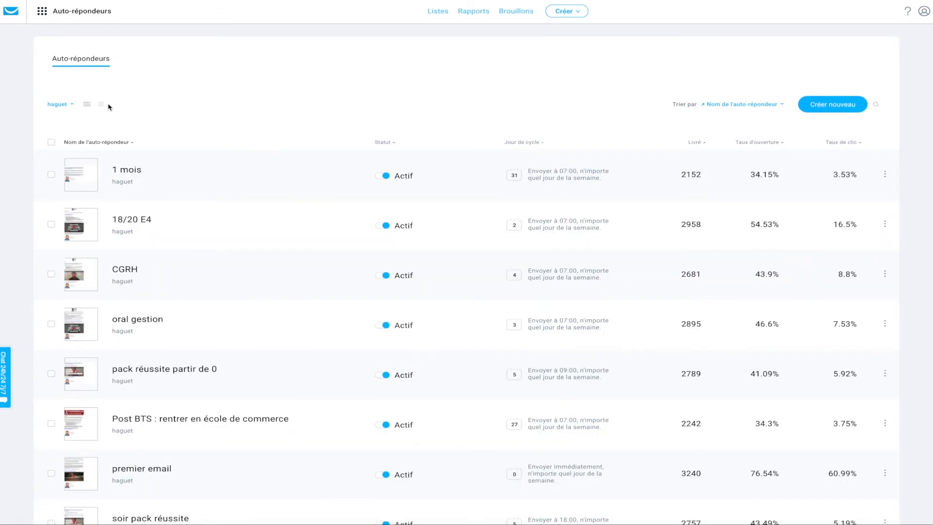
Step: Review the list's auto-responder sequence in the day-by-day calendar view and in the list view
left_click(101, 105)
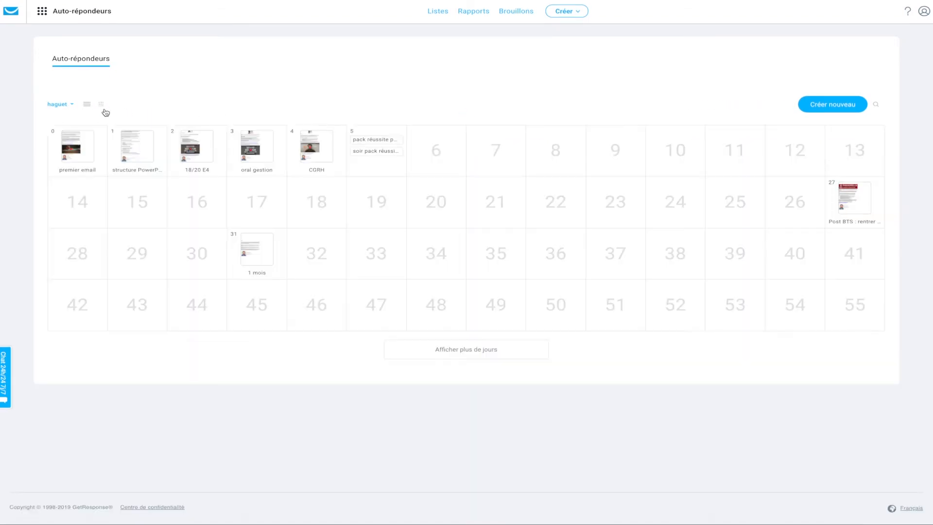
mouse_move(61, 148)
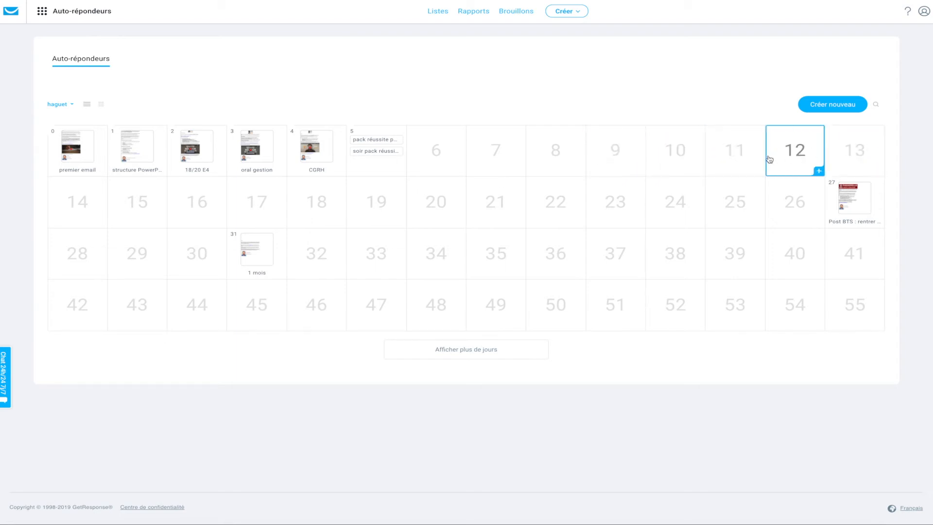
mouse_move(185, 162)
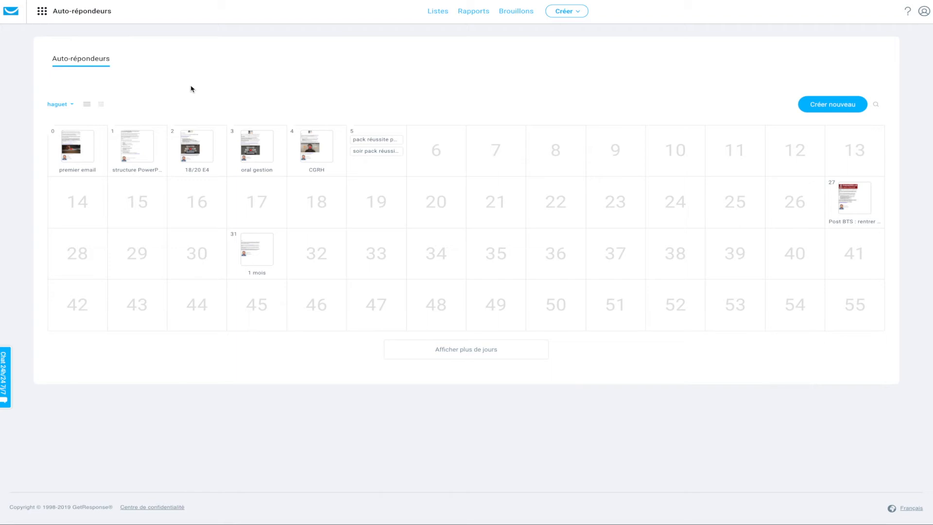
left_click(88, 105)
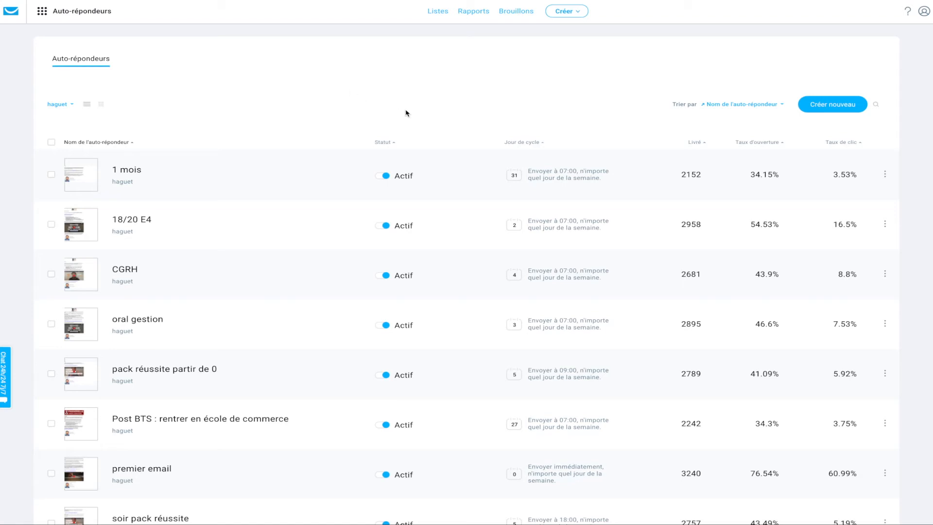
scroll(270, 155, "down", 1)
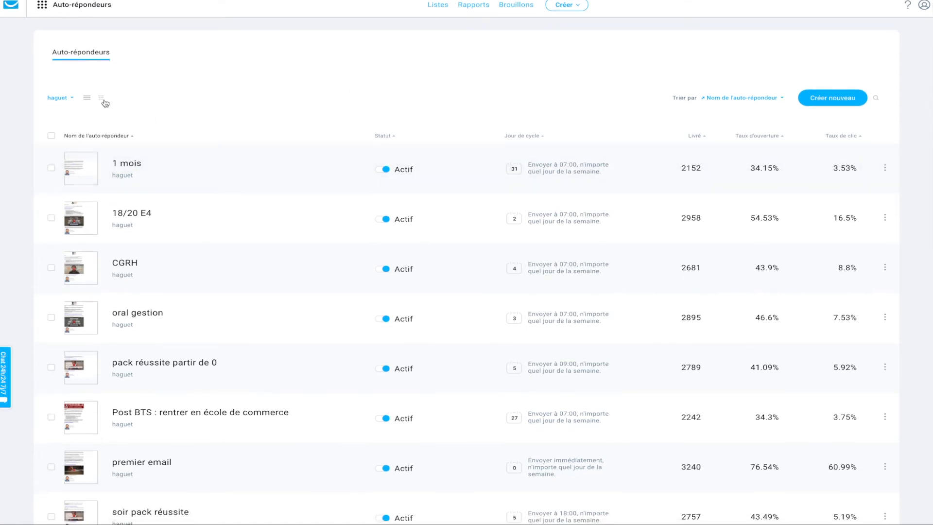
Step: Open the statistics of the day-0 auto-responder "premier email" from the calendar view and show its unique figures
left_click(101, 101)
mouse_move(77, 146)
left_click(193, 246)
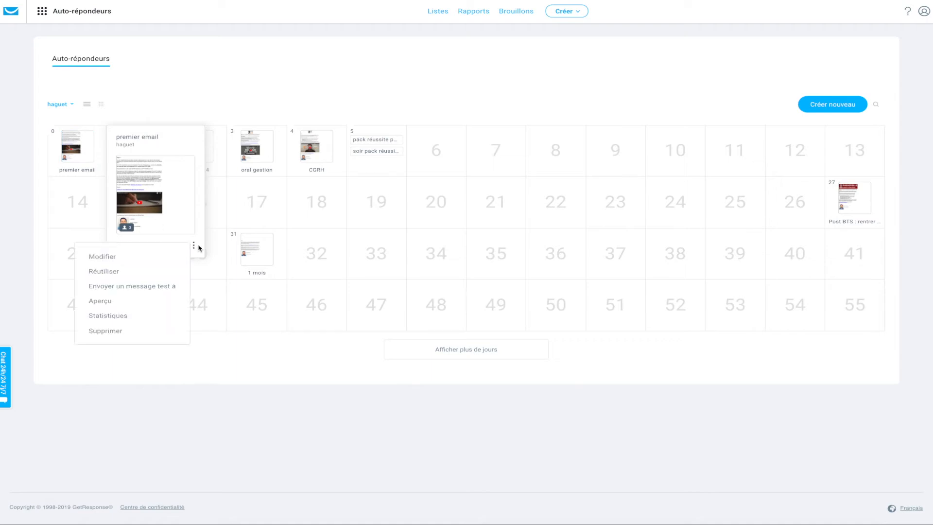
left_click(113, 315)
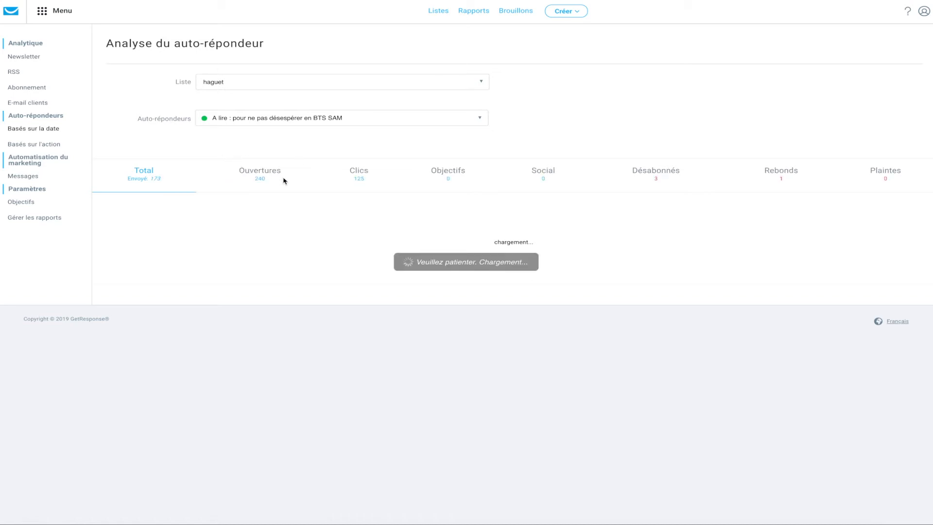
scroll(283, 183, "down", 1)
left_click(181, 193)
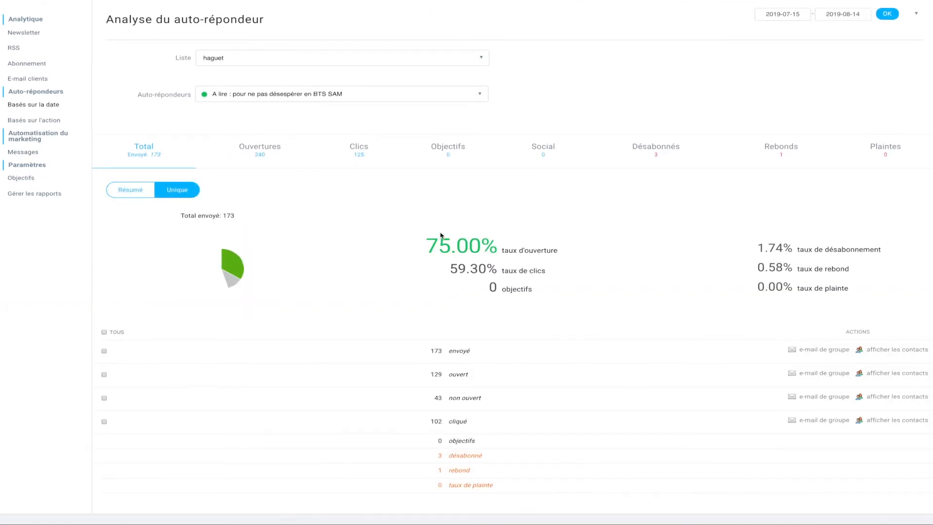
Step: Examine the unique open rate and click rate of the day-0 auto-responder
scroll(401, 236, "down", 1)
left_click_drag(426, 223, 495, 223)
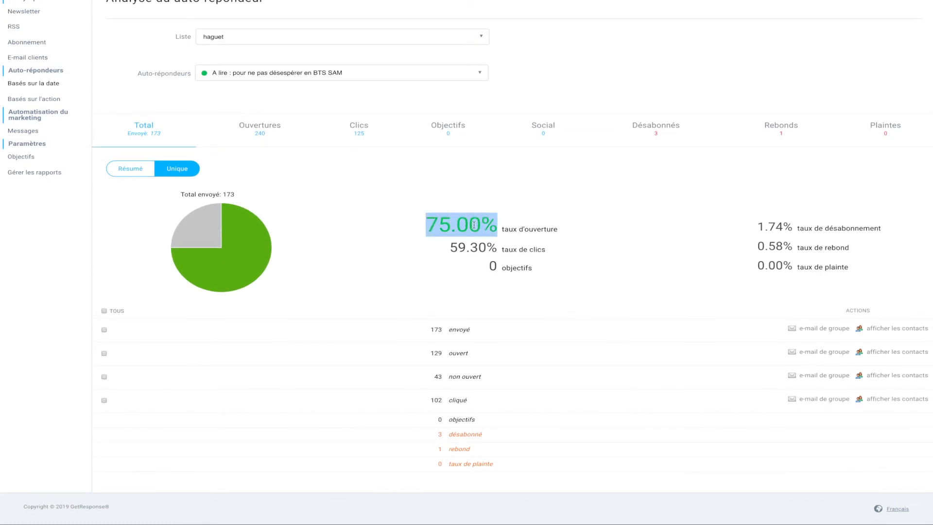
left_click(450, 247)
left_click_drag(452, 247, 494, 248)
left_click(427, 219)
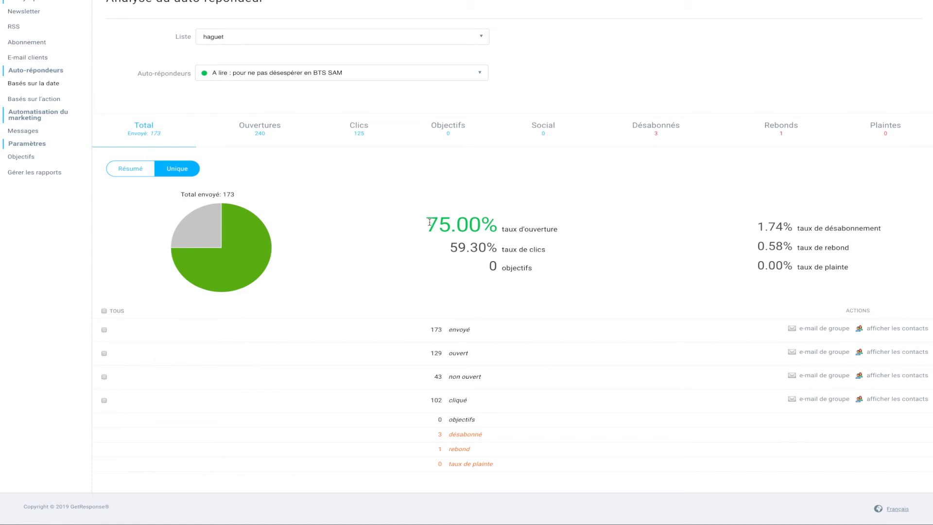
left_click_drag(427, 223, 449, 225)
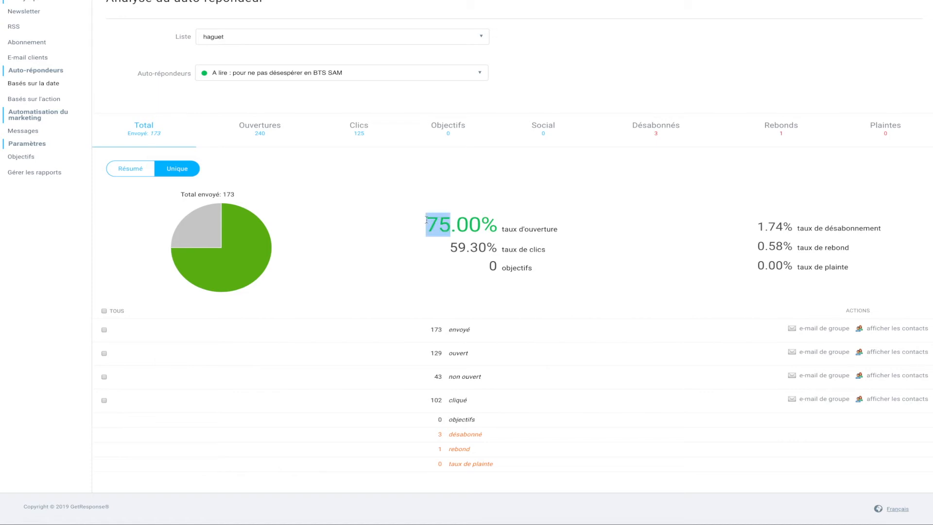
left_click(427, 221)
left_click_drag(428, 224, 496, 225)
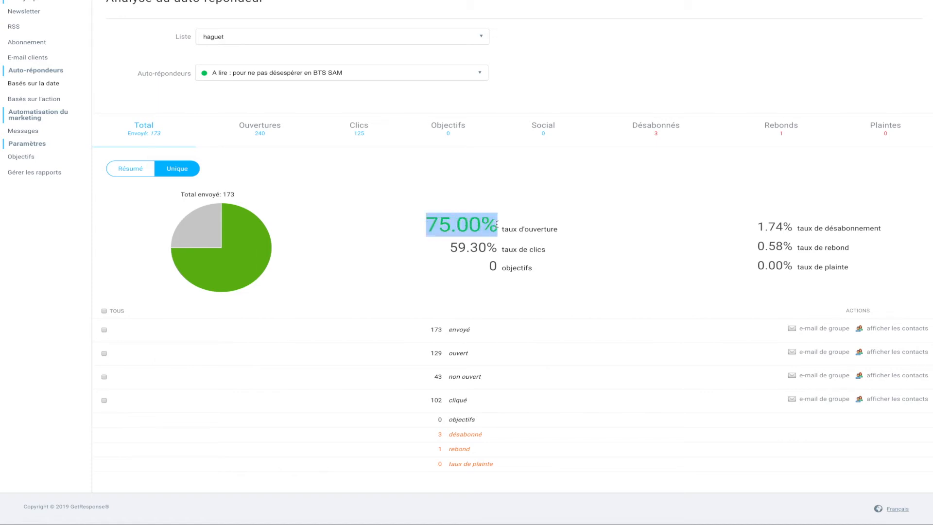
left_click(497, 225)
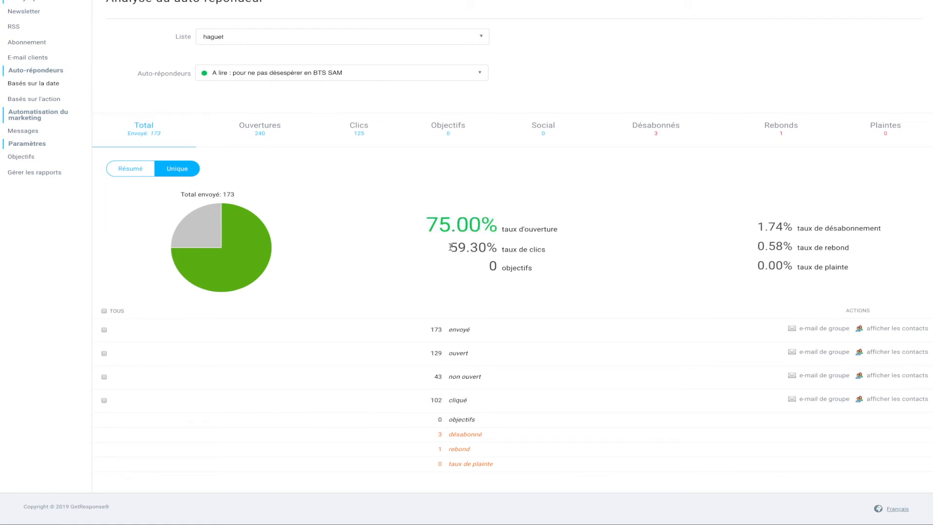
left_click_drag(451, 248, 500, 250)
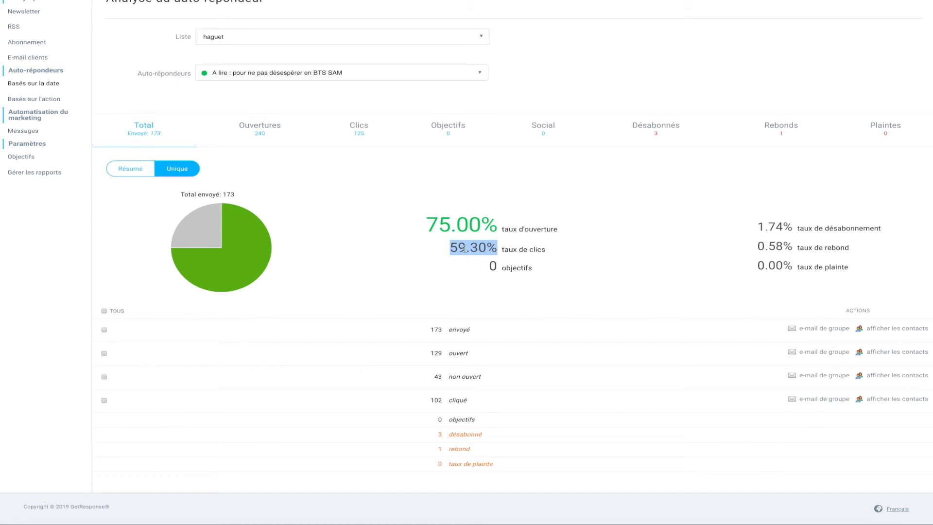
left_click(450, 248)
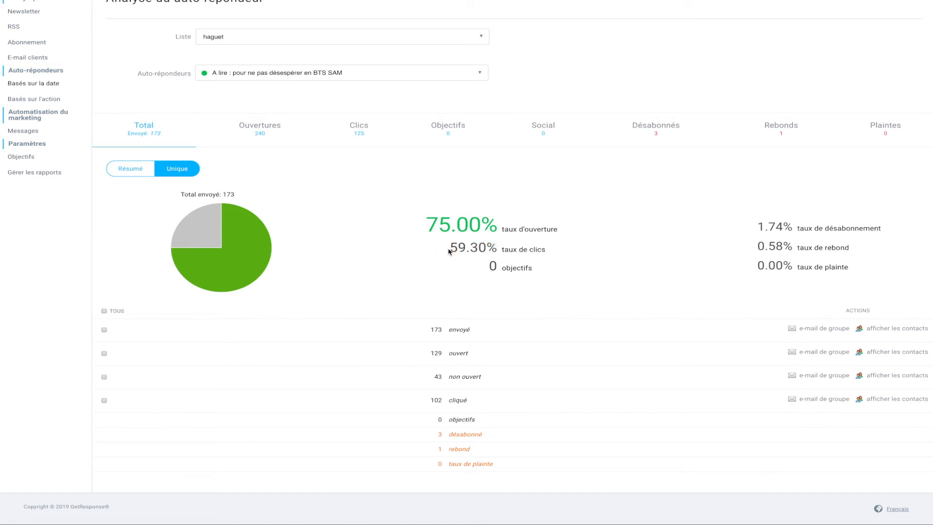
scroll(448, 251, "up", 2)
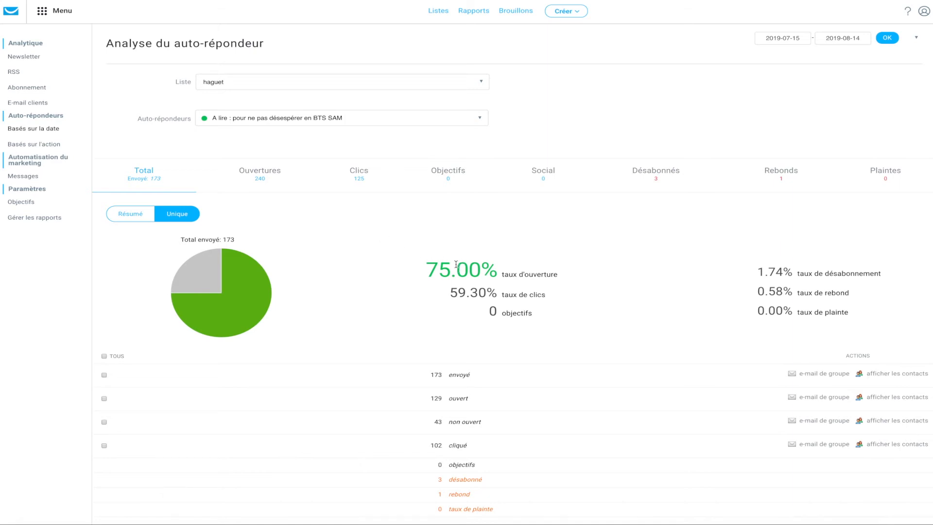
left_click_drag(450, 292, 495, 293)
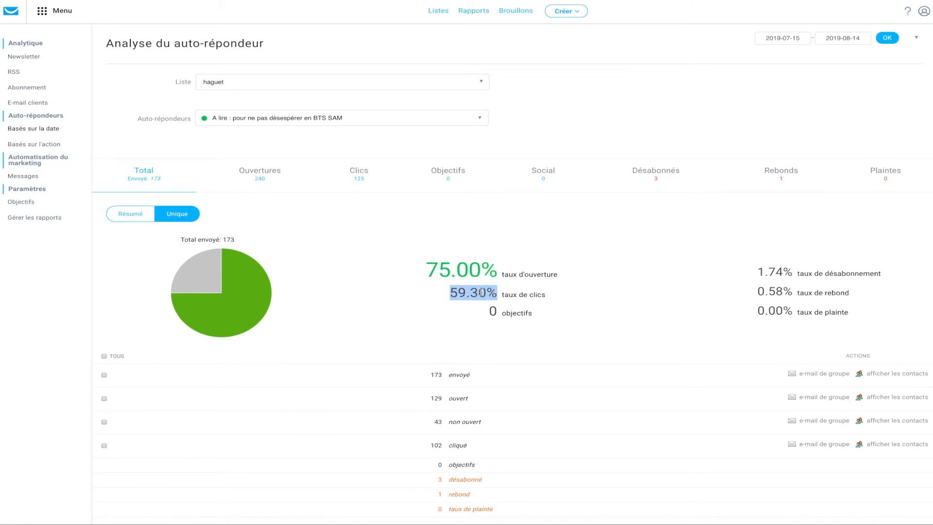
left_click(479, 292)
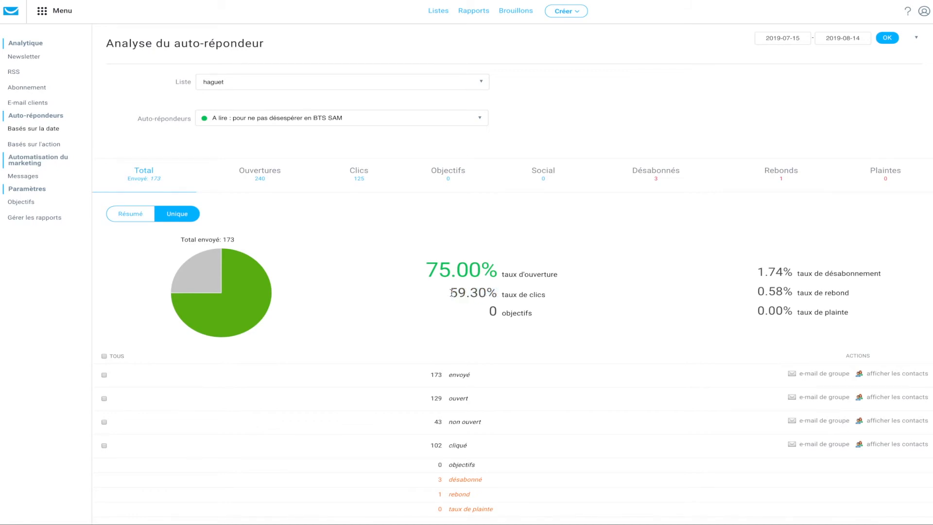
left_click_drag(452, 292, 497, 292)
left_click(497, 292)
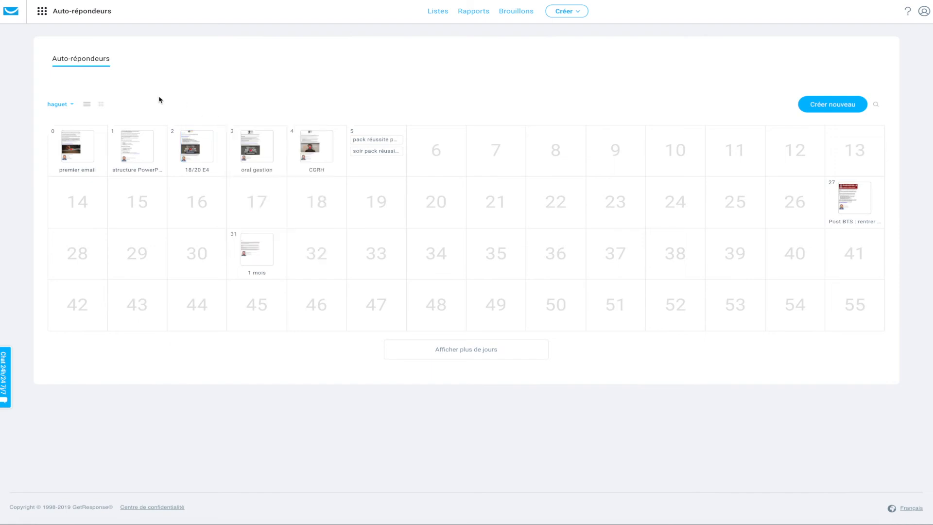
Step: Open the statistics of the day-1 auto-responder "structure PowerPoint" and show its unique figures
mouse_move(142, 150)
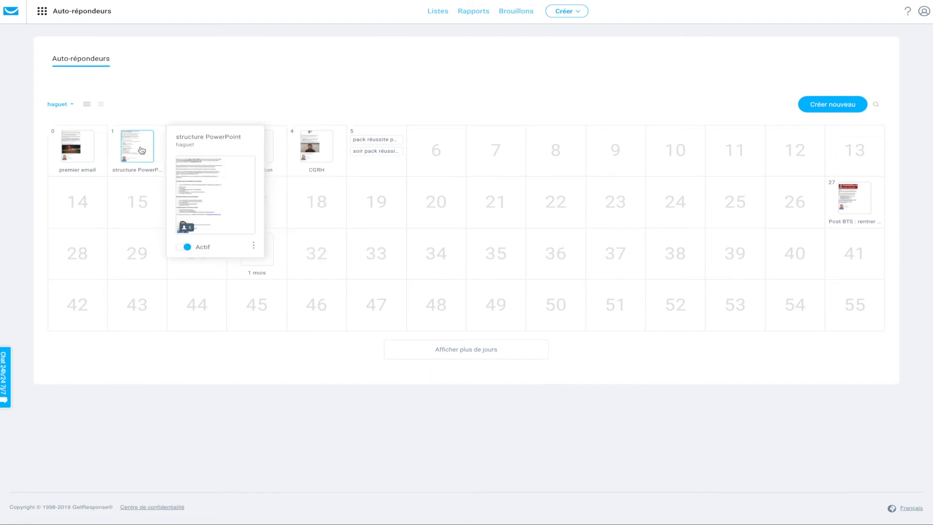
left_click(253, 244)
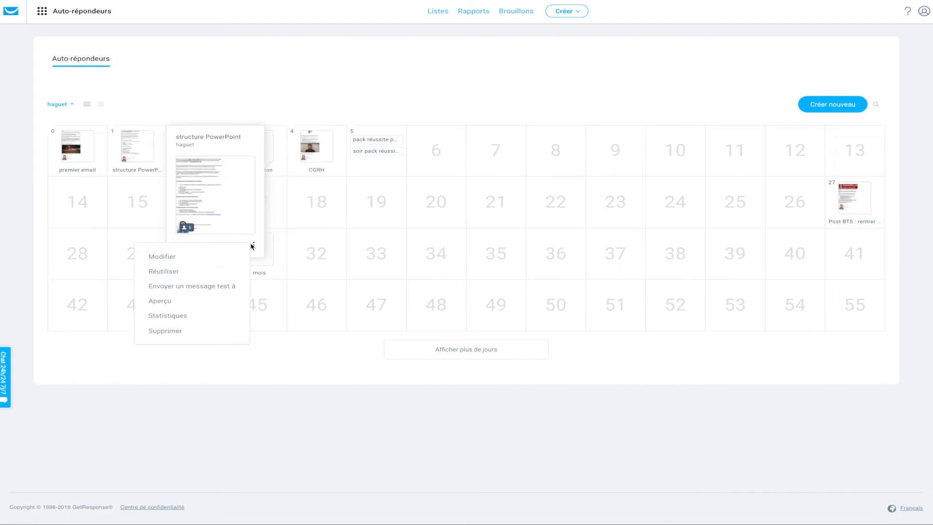
left_click(167, 316)
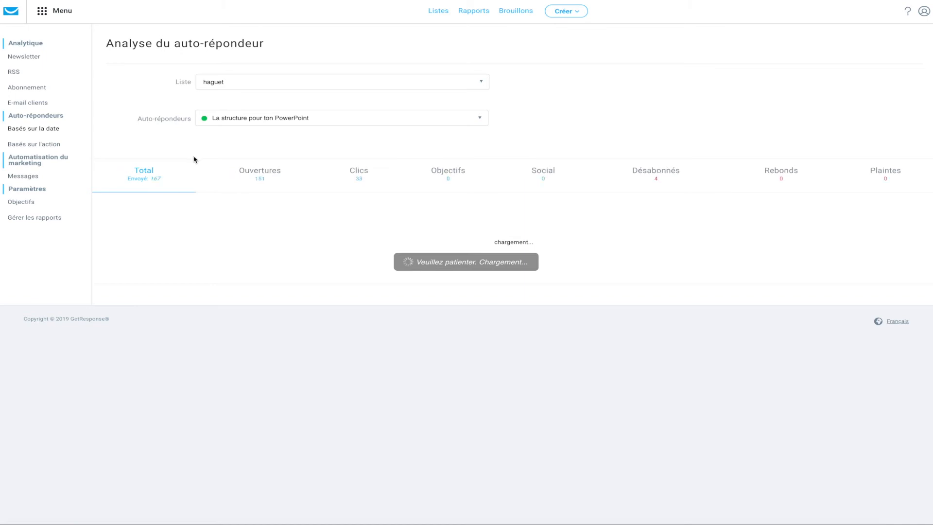
scroll(348, 244, "down", 1)
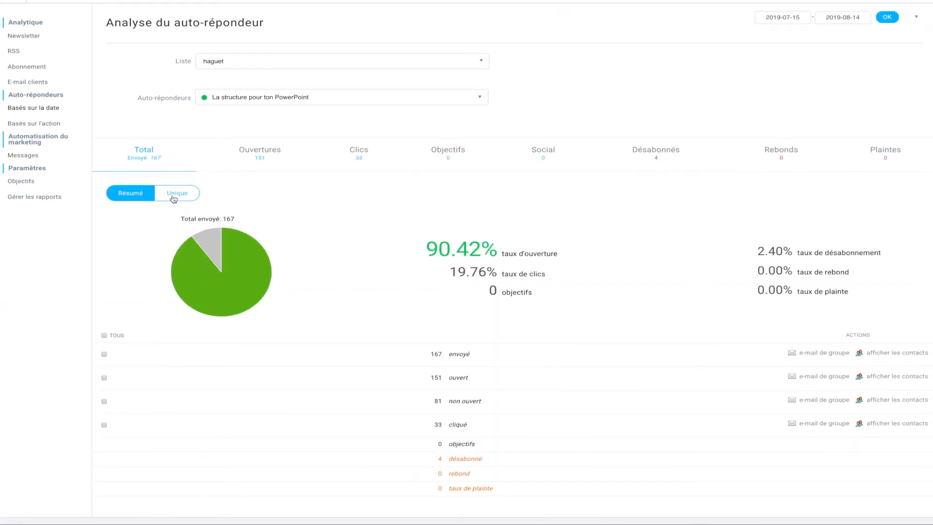
left_click(174, 197)
scroll(416, 240, "down", 1)
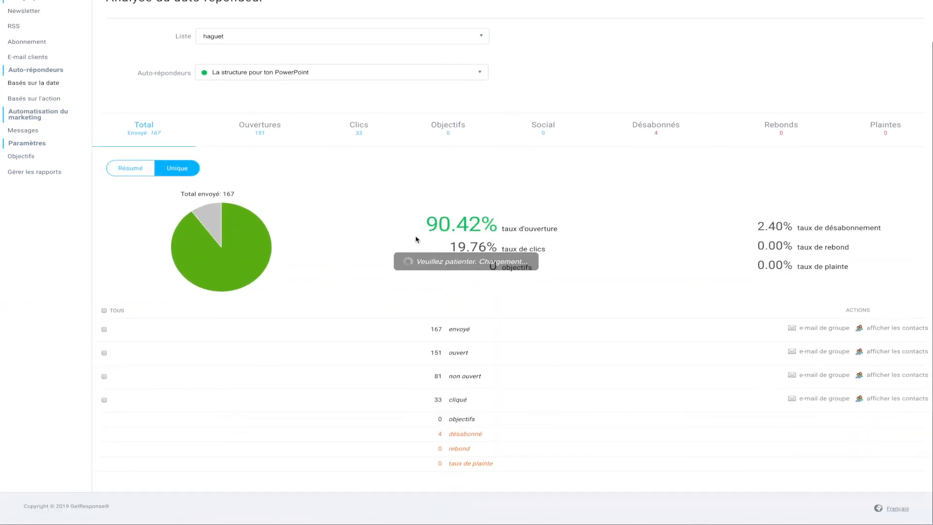
Step: Examine the unique open rate and click rate of the "structure PowerPoint" auto-responder
left_click_drag(428, 222, 485, 222)
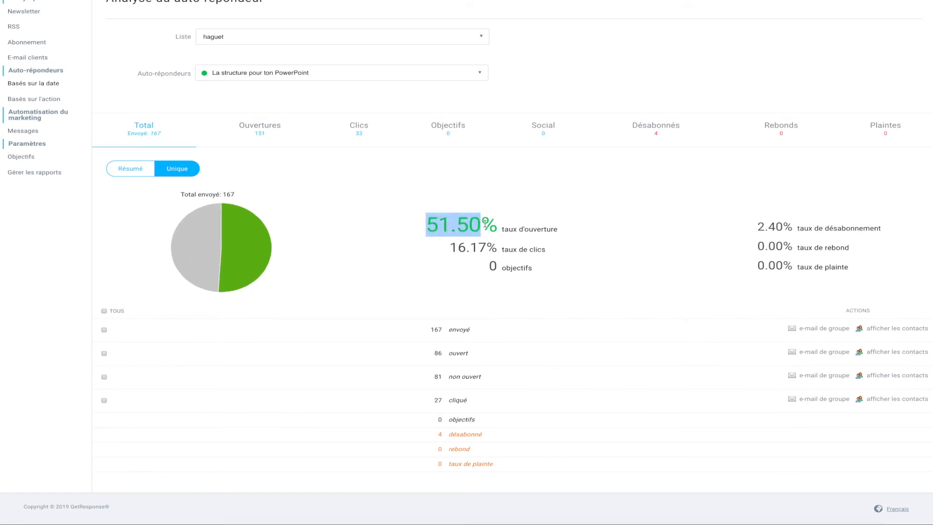
left_click(434, 205)
left_click_drag(451, 246, 495, 249)
left_click(454, 248)
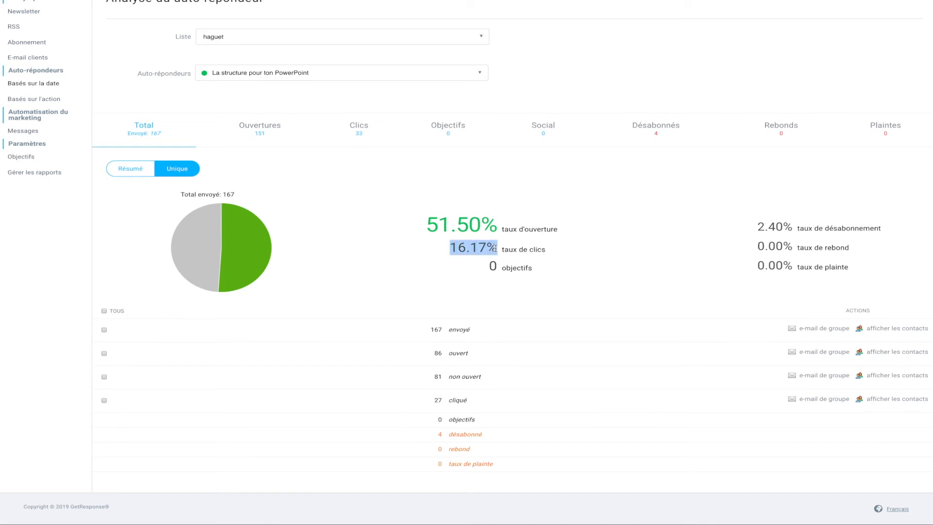
left_click(450, 249)
left_click_drag(452, 248, 470, 249)
left_click(448, 248)
left_click_drag(429, 223, 492, 227)
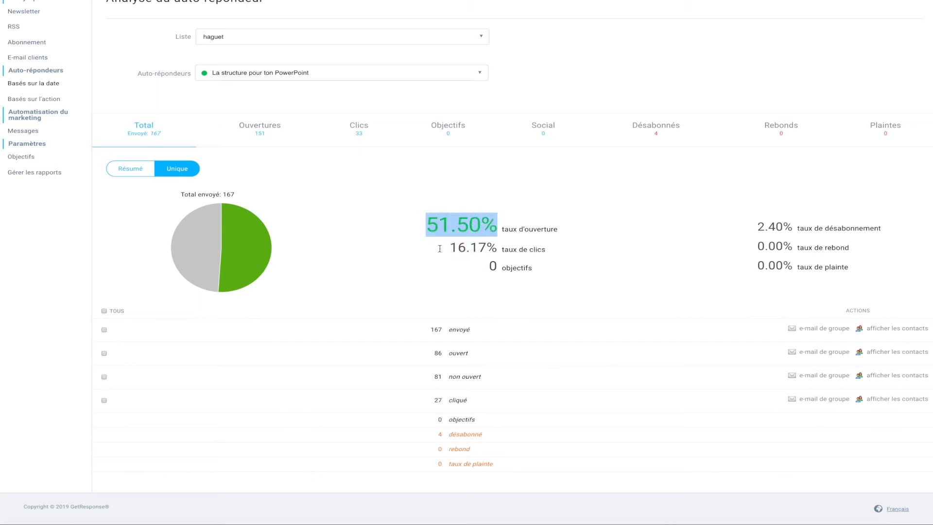
left_click(431, 232)
left_click_drag(430, 223, 497, 249)
left_click(421, 214)
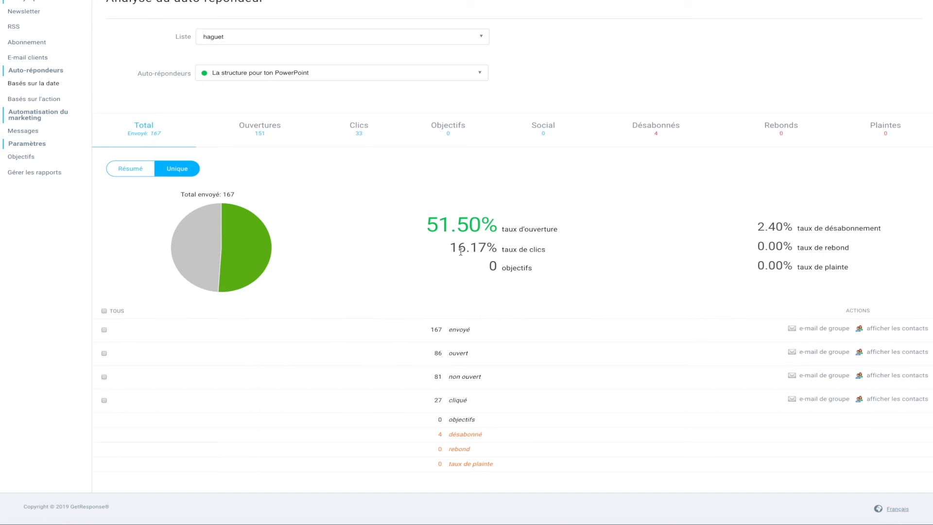
scroll(327, 225, "up", 2)
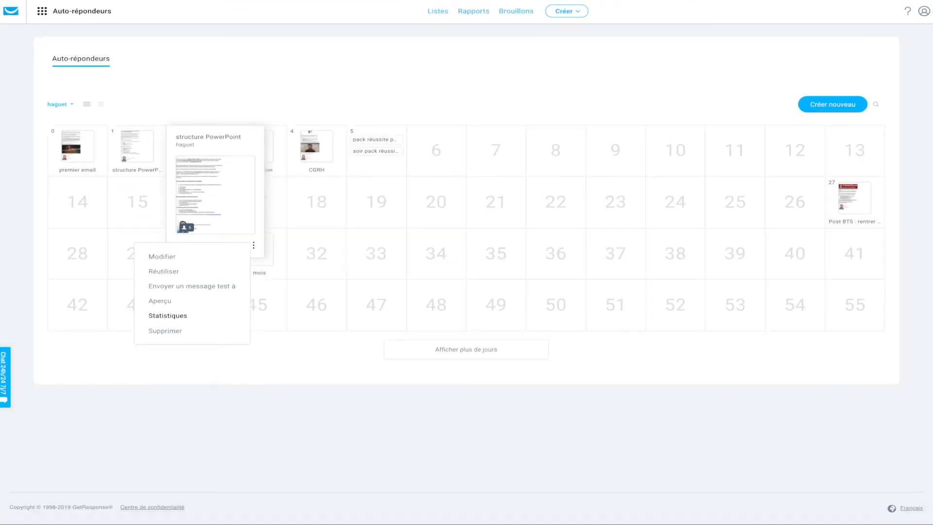
Step: Open the statistics of the day-2 auto-responder "18/20 E4" and show its unique figures
mouse_move(194, 152)
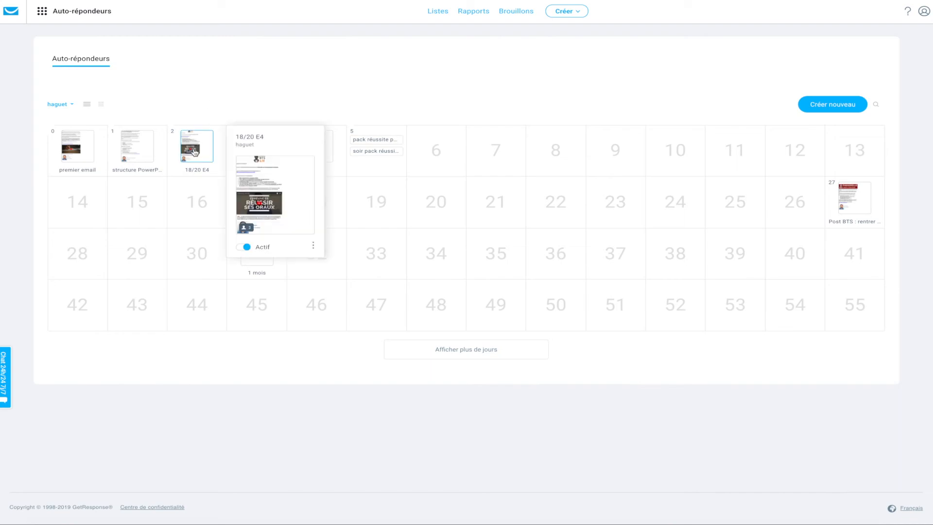
left_click(313, 245)
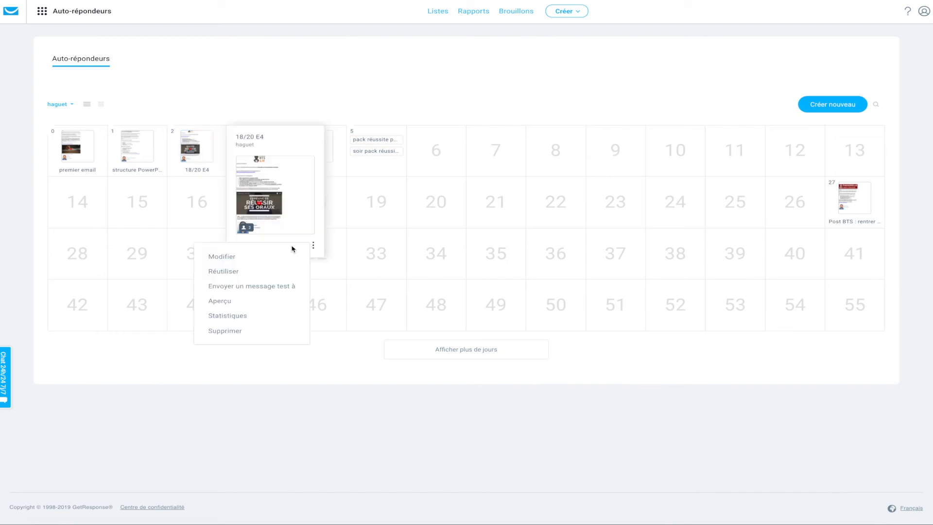
left_click(225, 316)
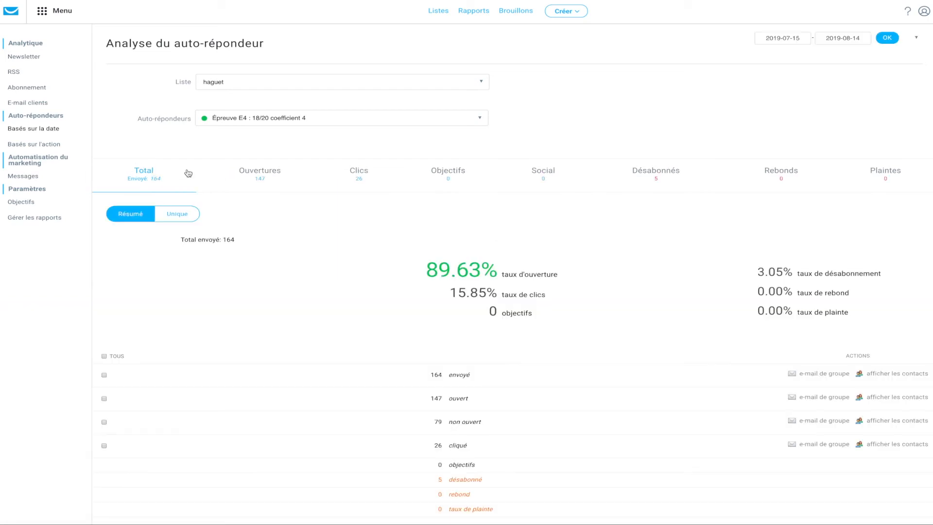
left_click(170, 216)
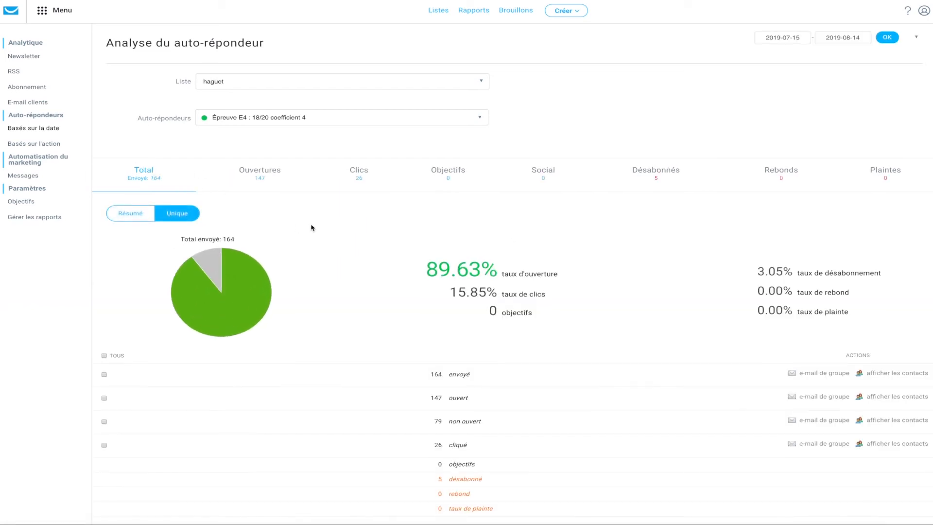
scroll(311, 229, "down", 1)
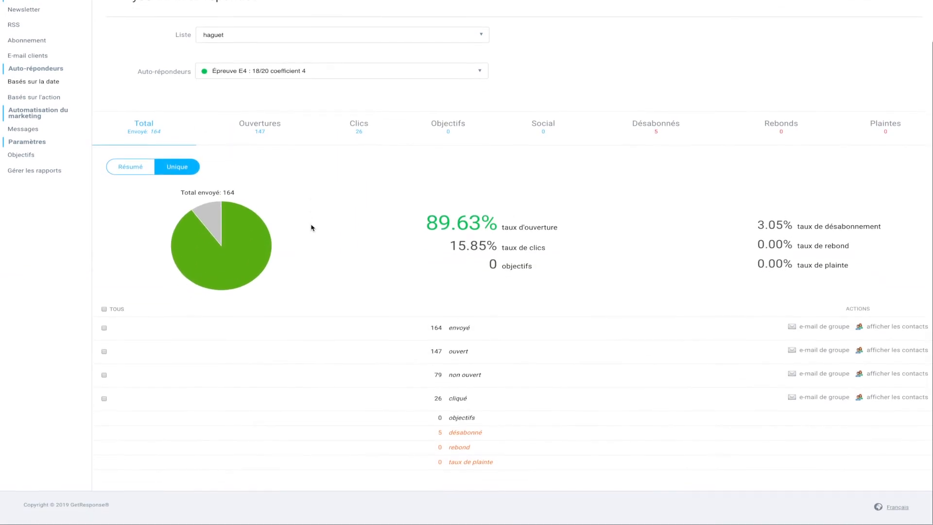
Step: Examine the unique open rate and click rate of the "18/20 E4" auto-responder
left_click_drag(427, 223, 481, 224)
left_click(445, 199)
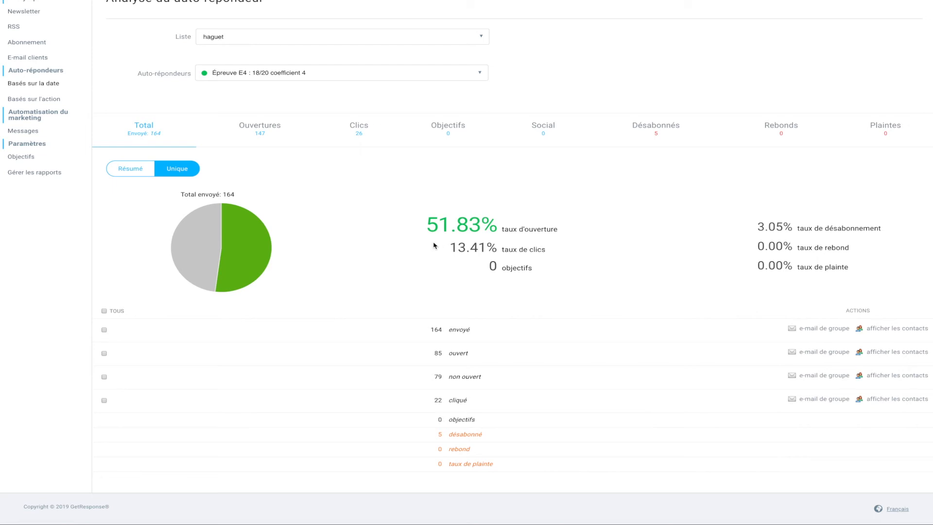
left_click_drag(460, 248, 494, 248)
left_click(497, 249)
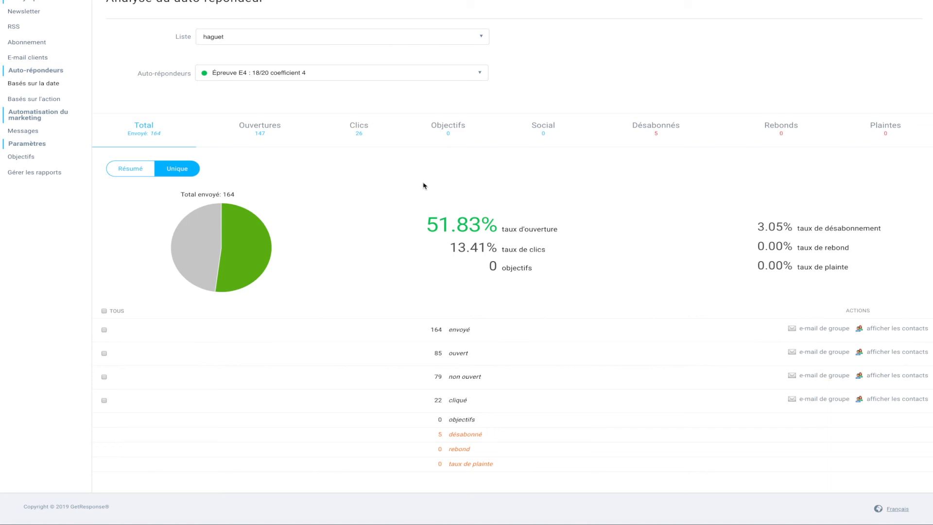
scroll(422, 185, "up", 1)
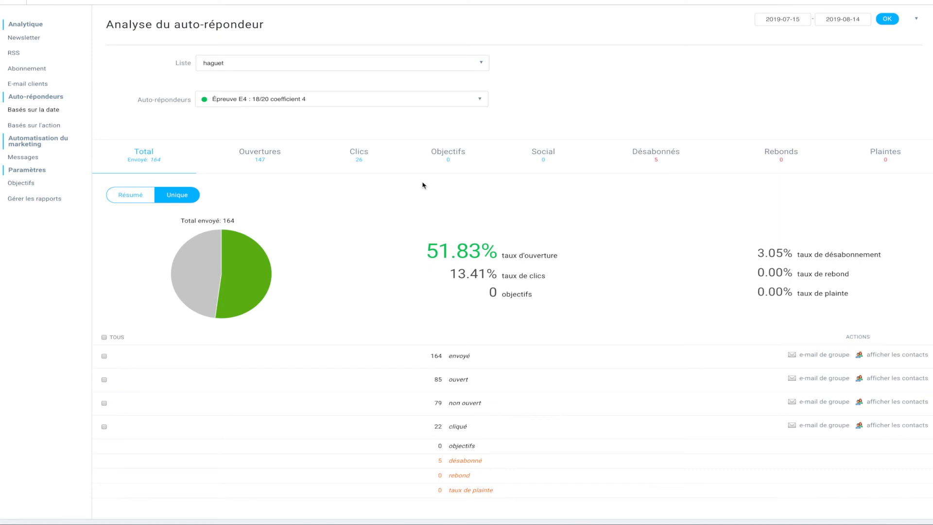
scroll(144, 97, "up", 1)
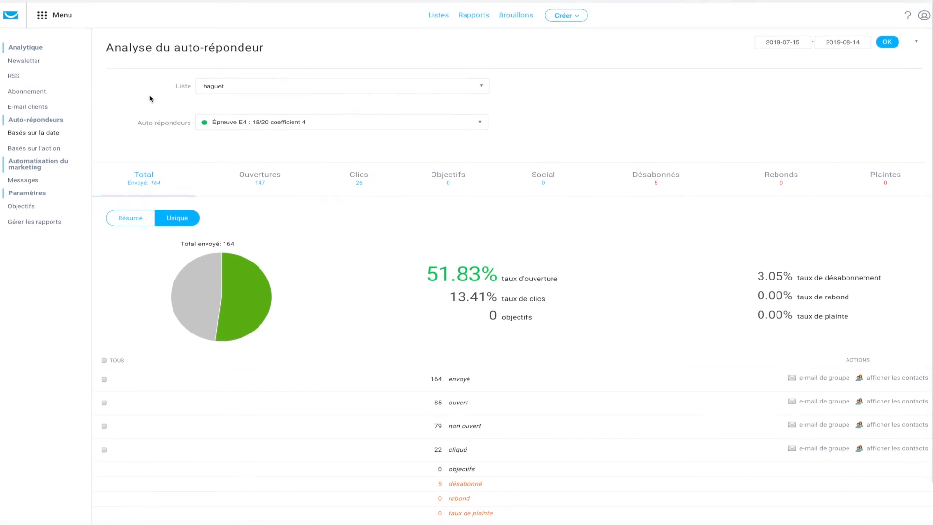
Step: Return from the statistics to the auto-responders overview and show the sequence in list view
left_click(45, 12)
left_click(49, 66)
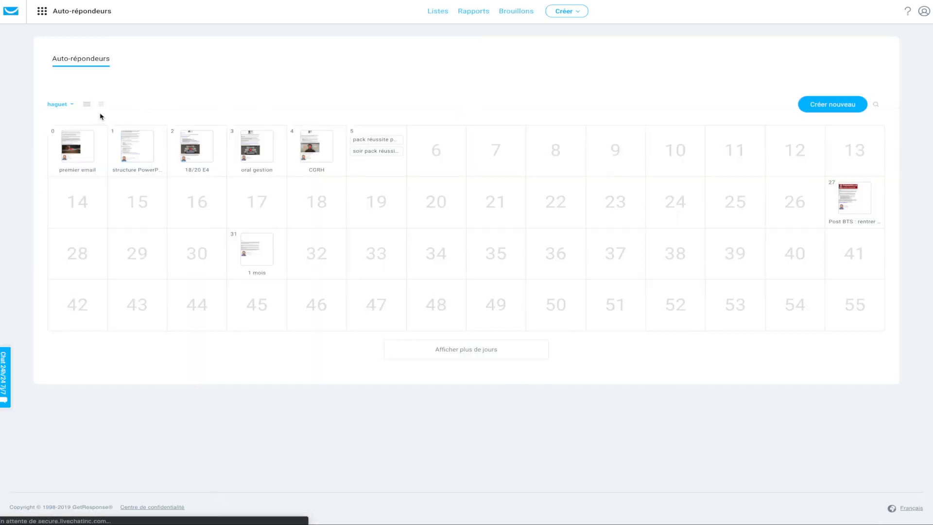
left_click(87, 104)
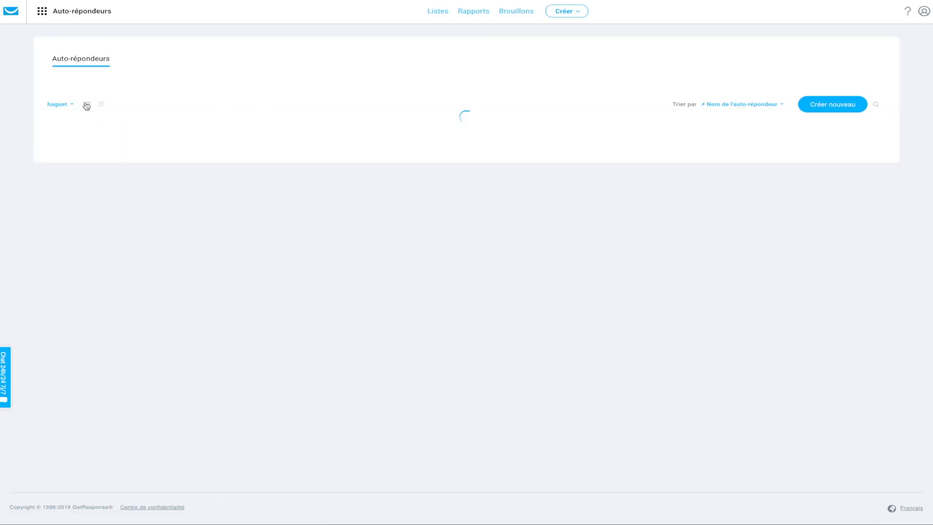
Step: Examine the send days, open rates and click rates of all auto-responders in the list view
scroll(729, 228, "down", 2)
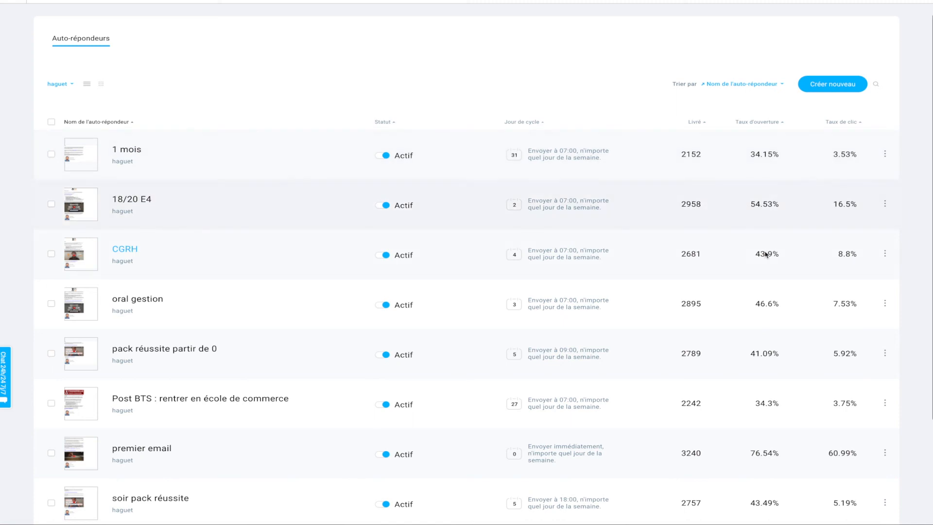
scroll(756, 240, "down", 2)
scroll(843, 272, "down", 2)
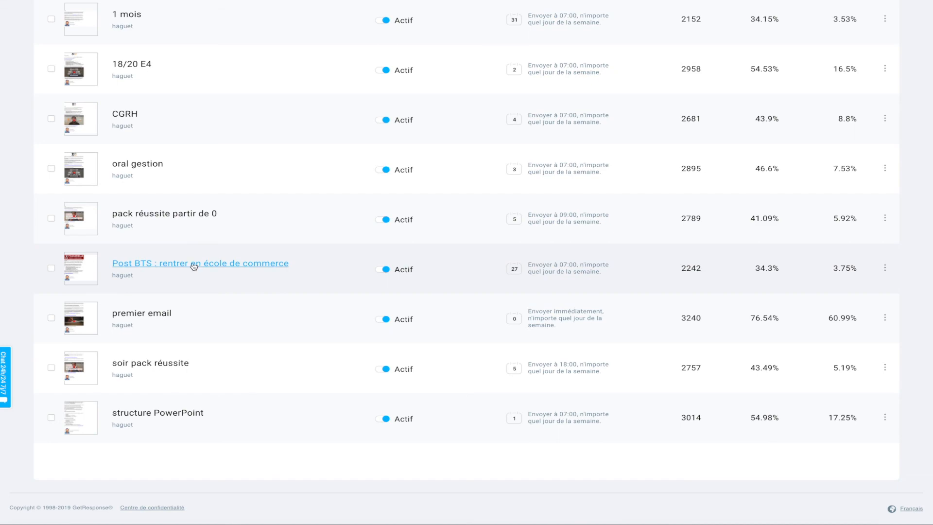
scroll(194, 265, "up", 4)
scroll(199, 263, "down", 1)
Step: Show the auto-responders in the day-by-day calendar view and preview the "1 mois", "structure PowerPoint" and "CGRH" emails
left_click(102, 104)
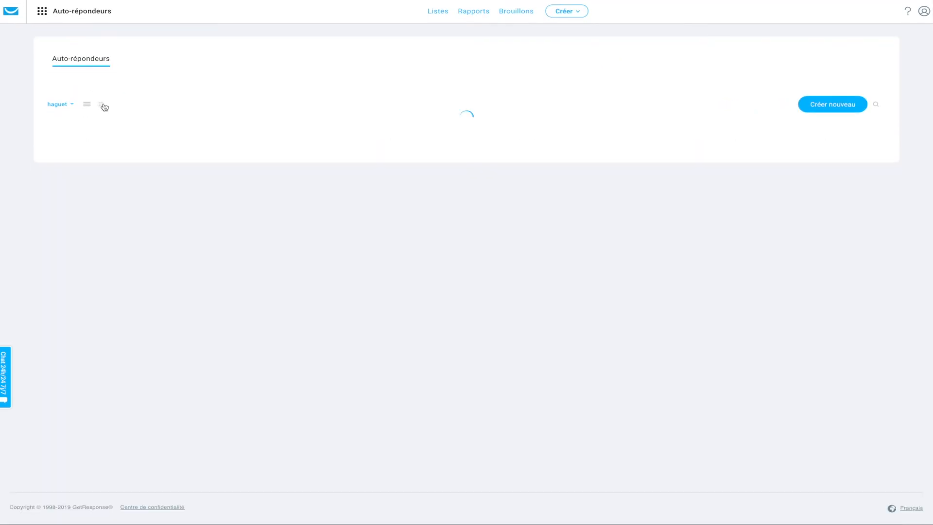
mouse_move(868, 206)
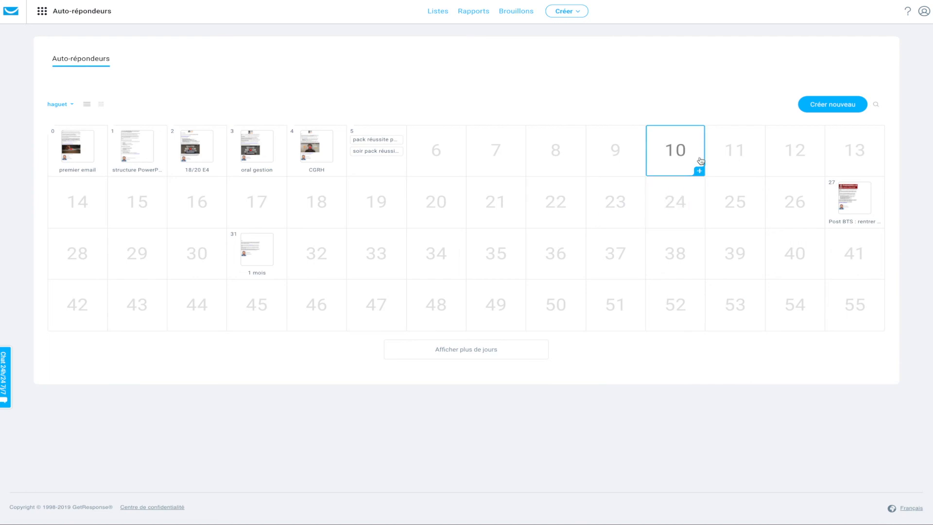
mouse_move(242, 253)
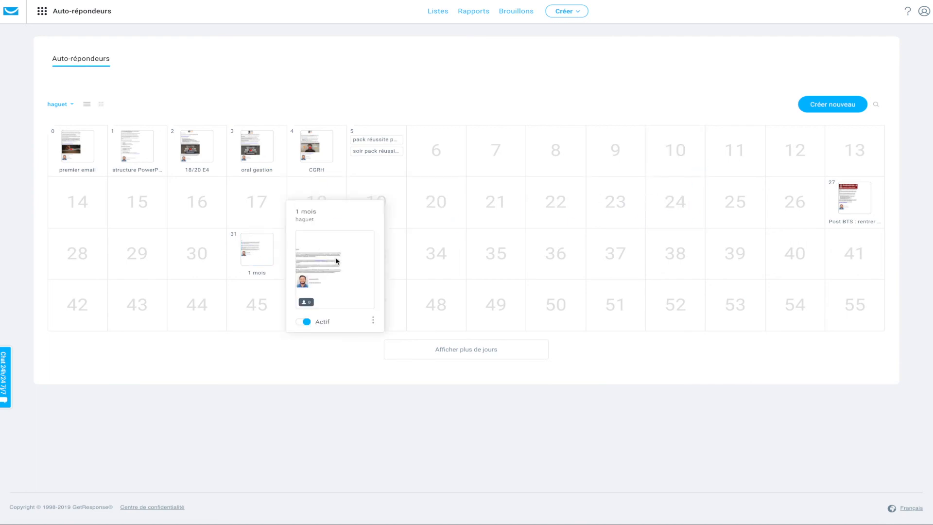
mouse_move(247, 154)
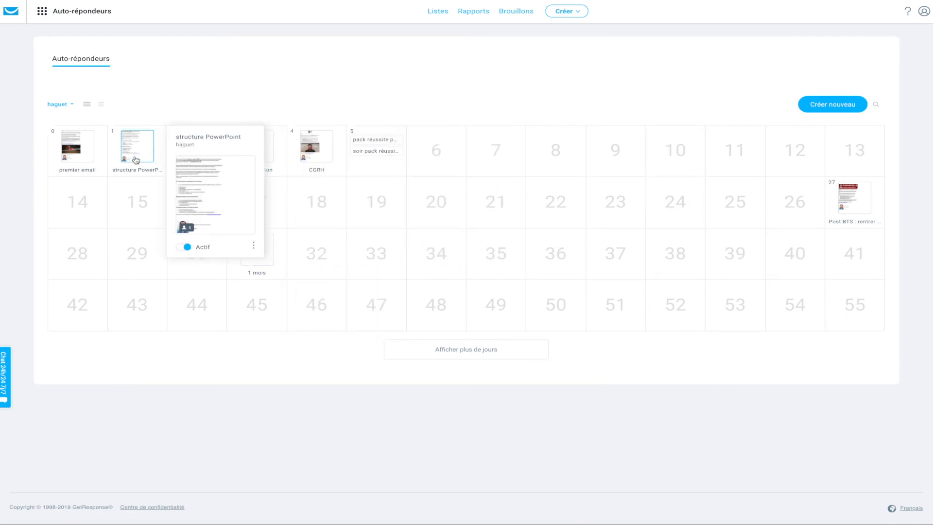
mouse_move(354, 147)
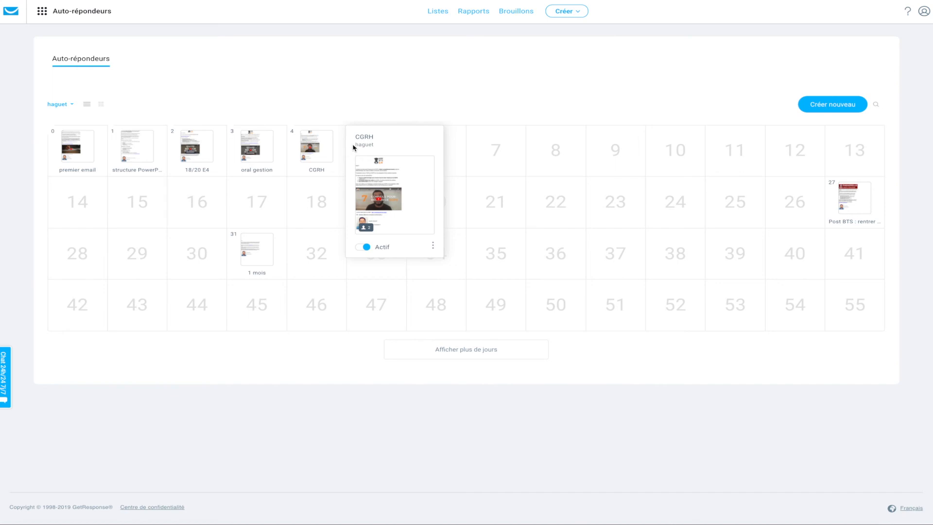
Step: Filter the auto-responder calendar to the "passerelle_prospects" list only and preview its day-2 email
left_click(68, 104)
left_click(60, 257)
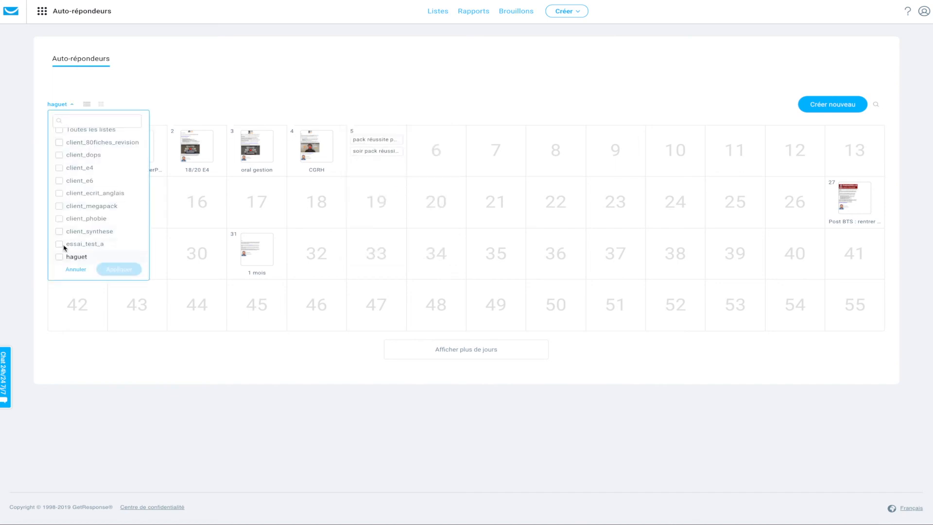
scroll(85, 206, "down", 1)
scroll(84, 206, "down", 4)
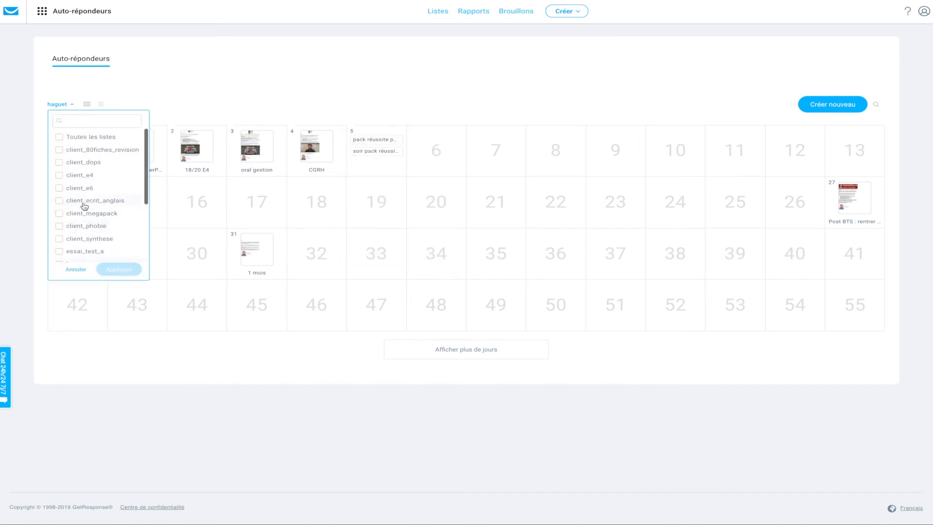
left_click(59, 199)
left_click(119, 269)
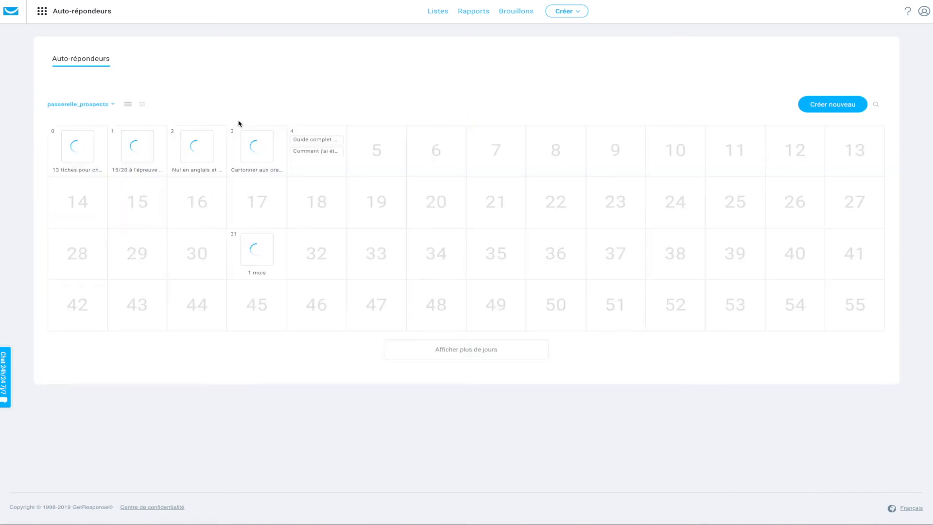
mouse_move(89, 147)
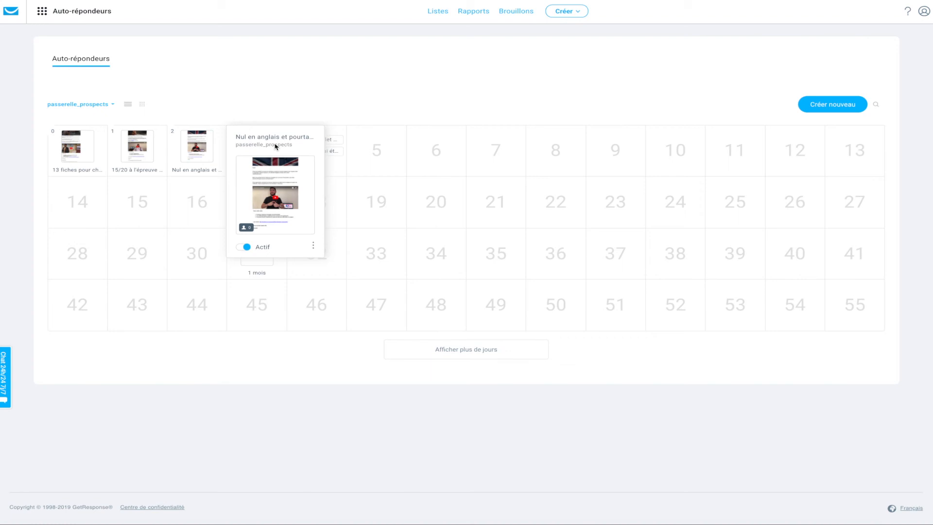